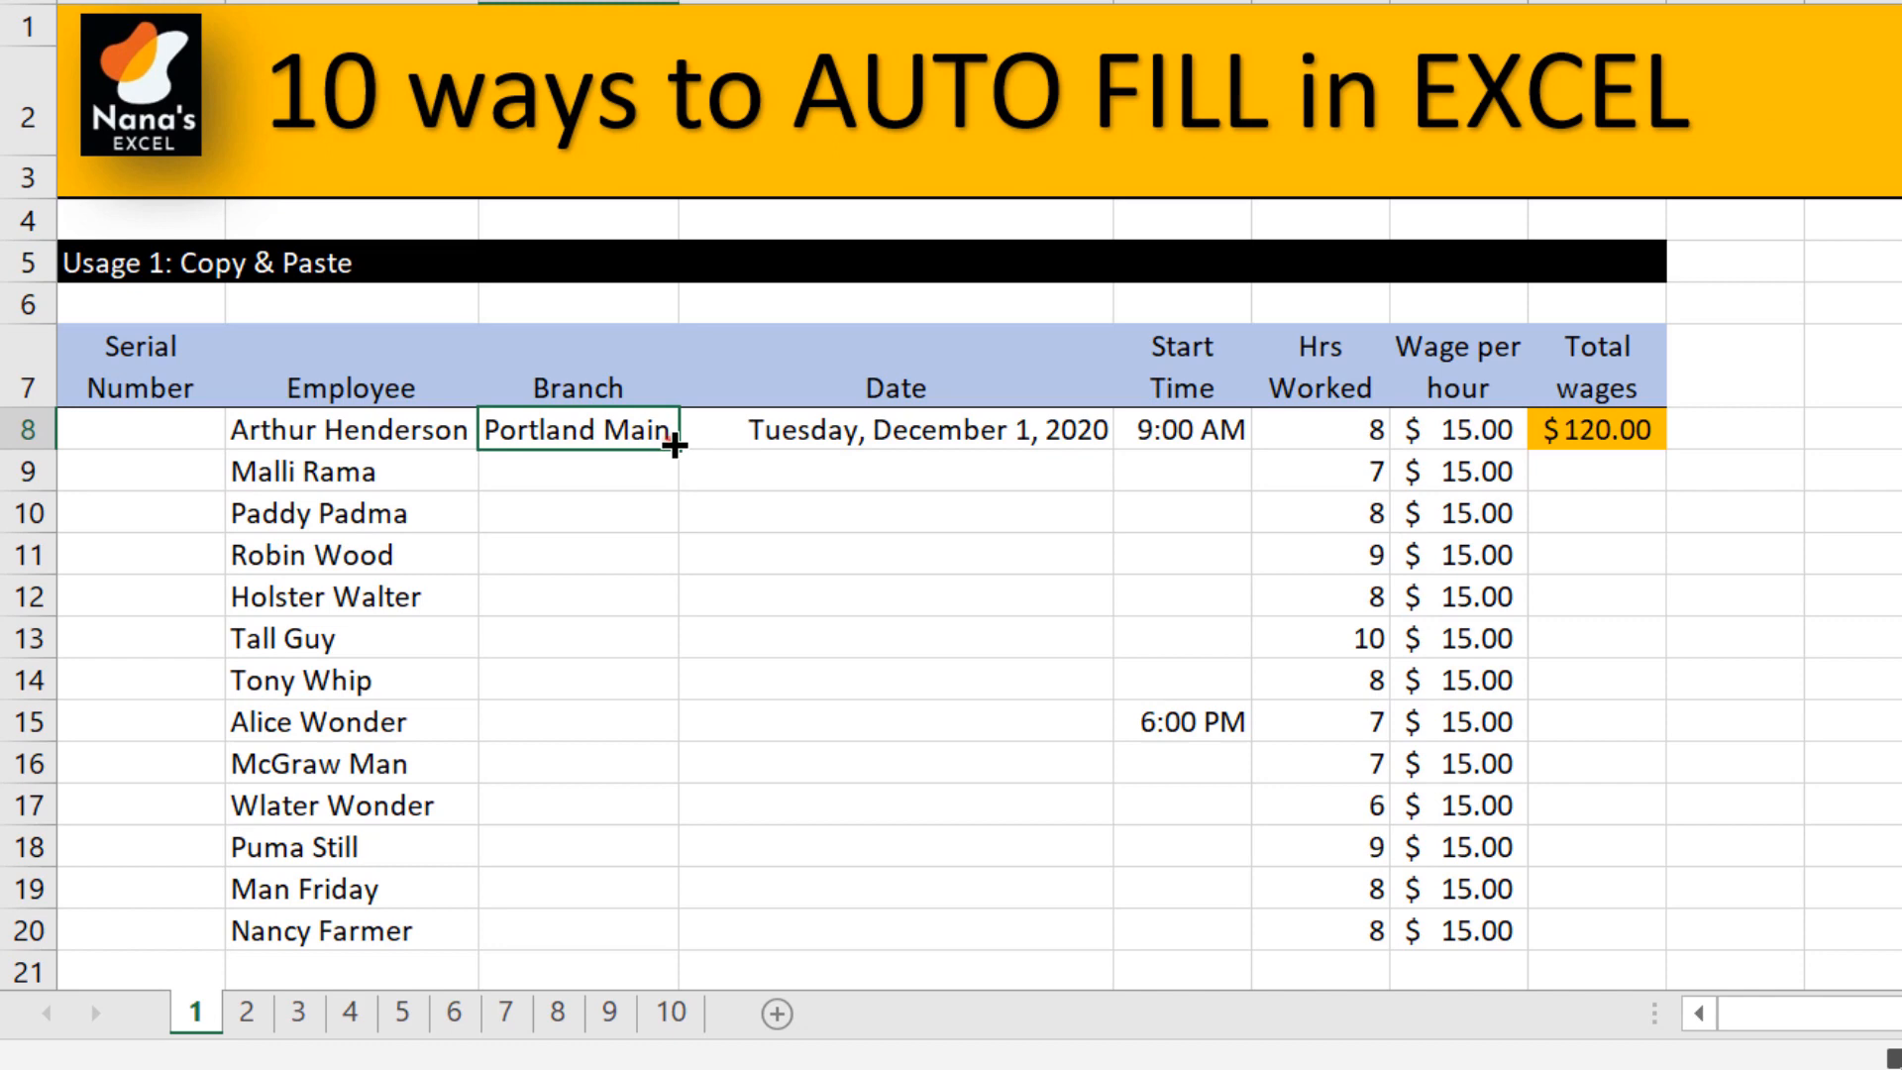
Copy Portland Main from C8 down the Branch column to C20 and view the available Auto Fill options
drag(674, 446, 678, 953)
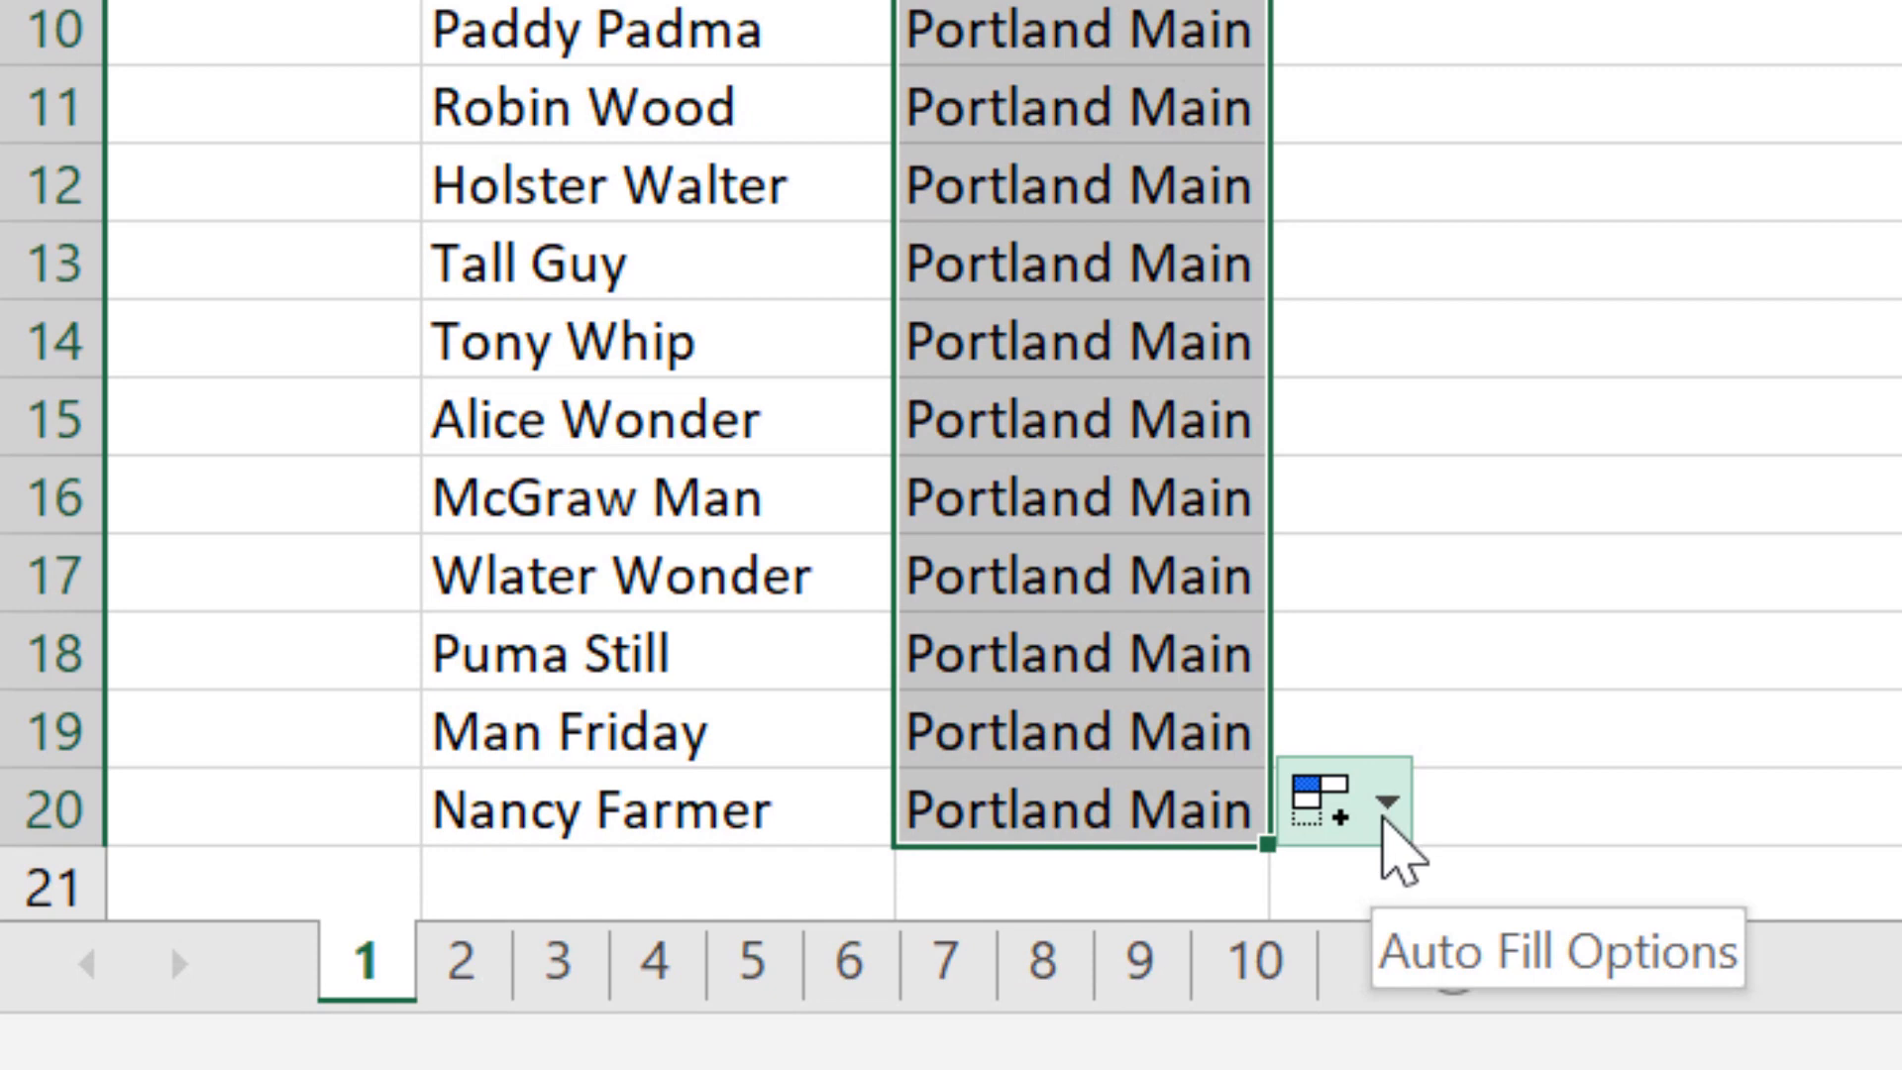
click(1386, 813)
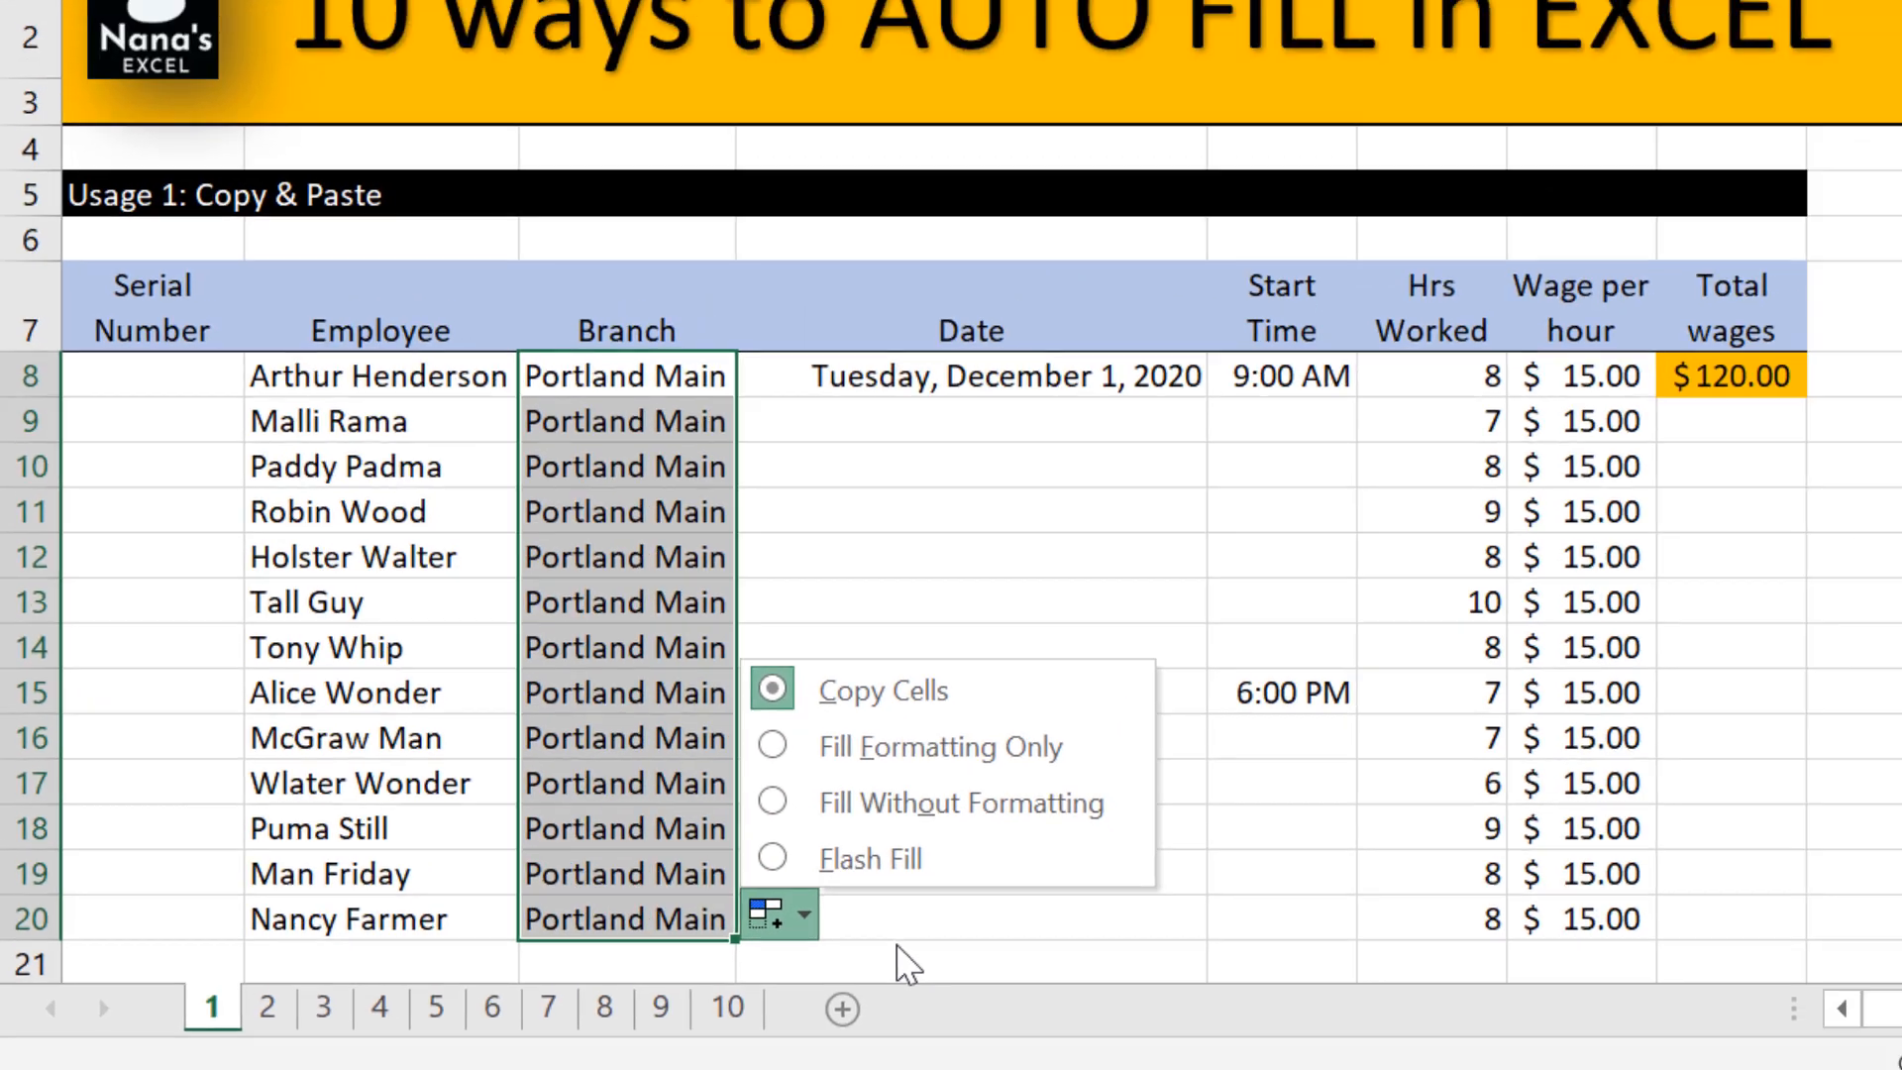
click(1547, 856)
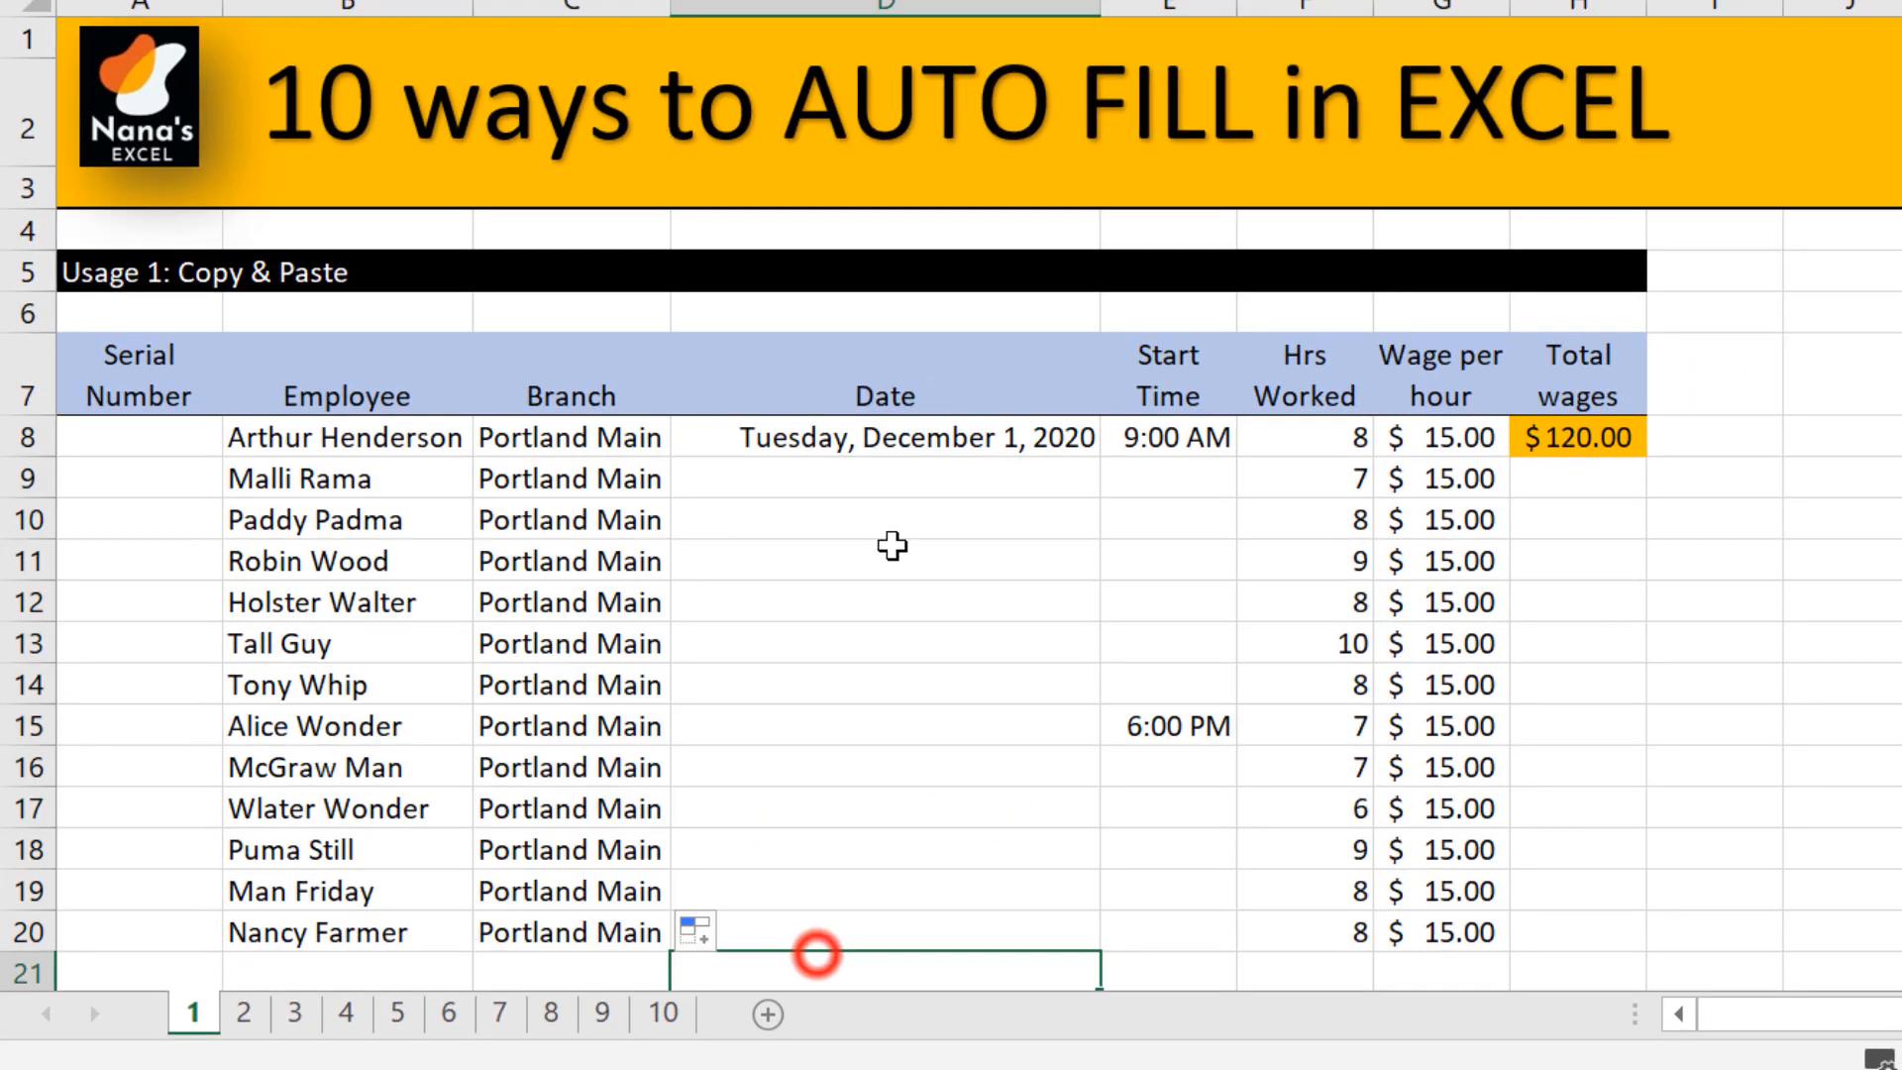
Examine the fill choices offered for extending the date in D8 down to D20, including the Series option
click(913, 442)
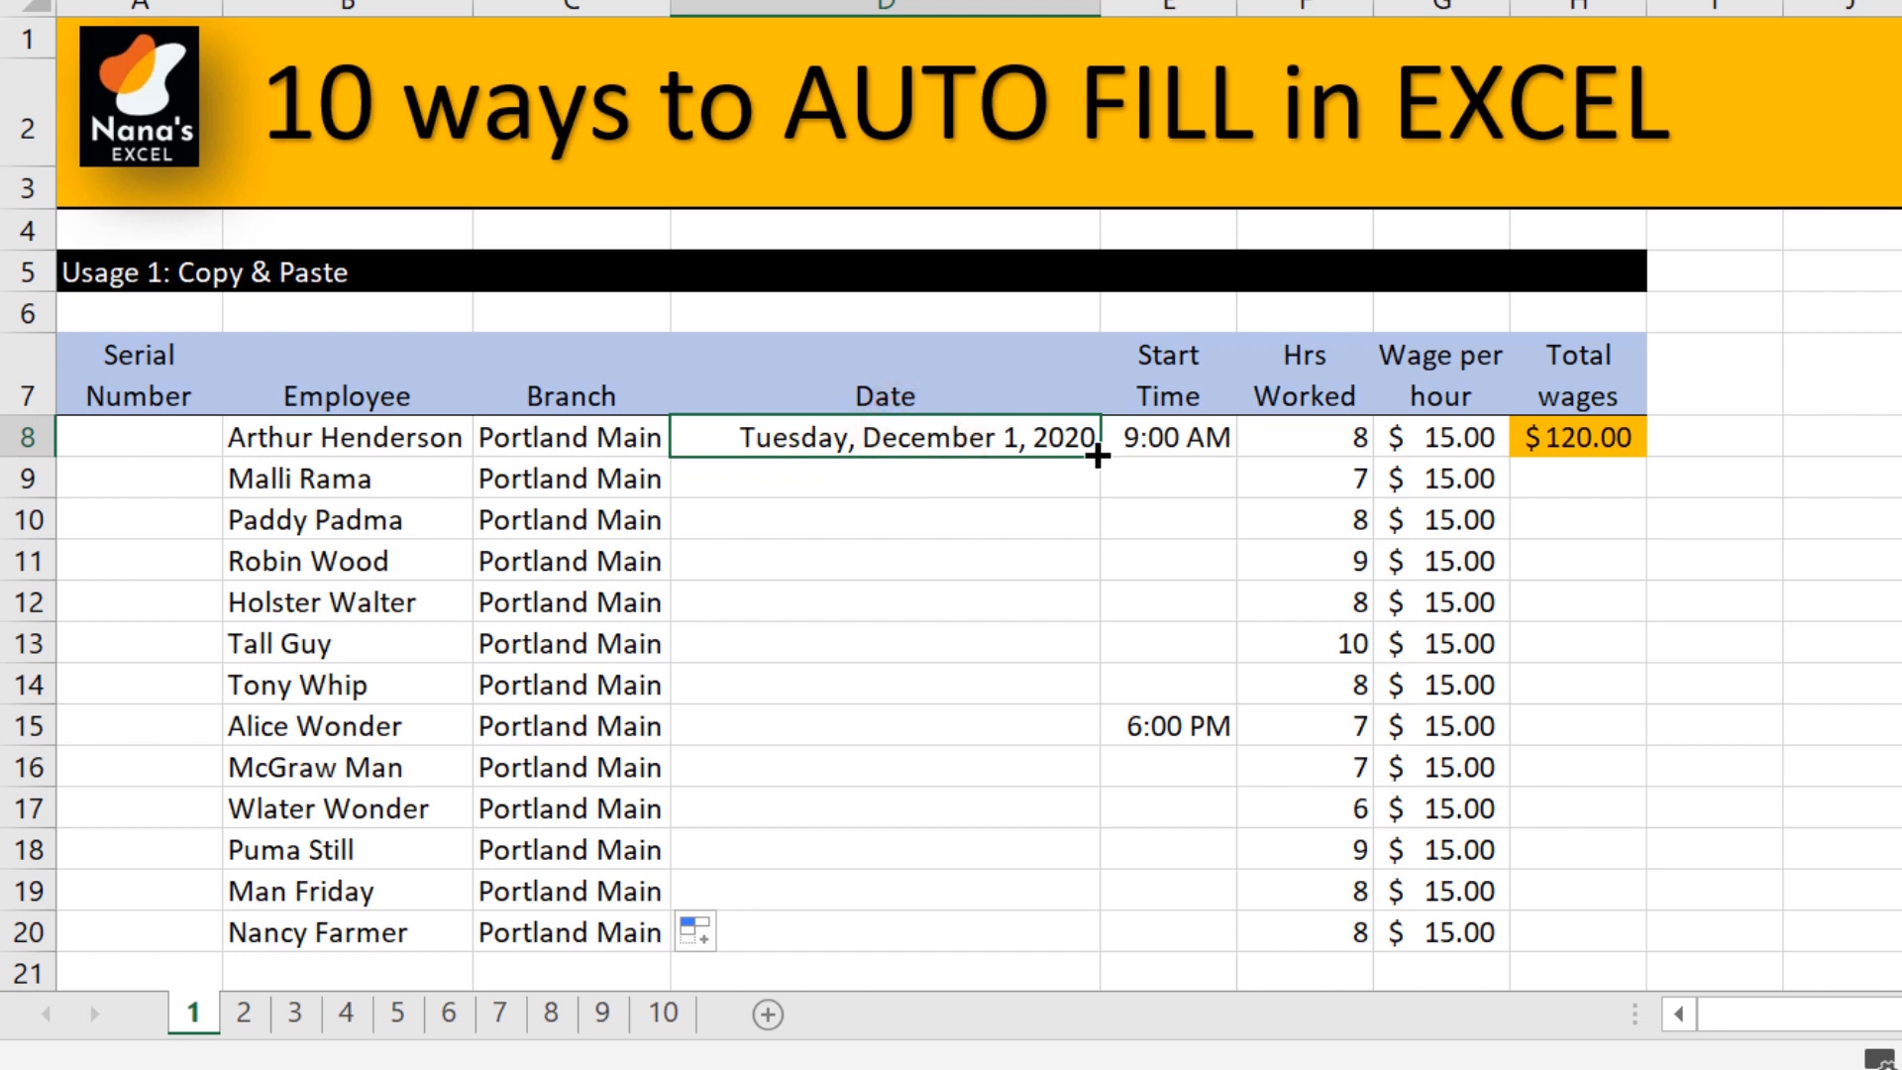
drag(1097, 455, 1142, 965)
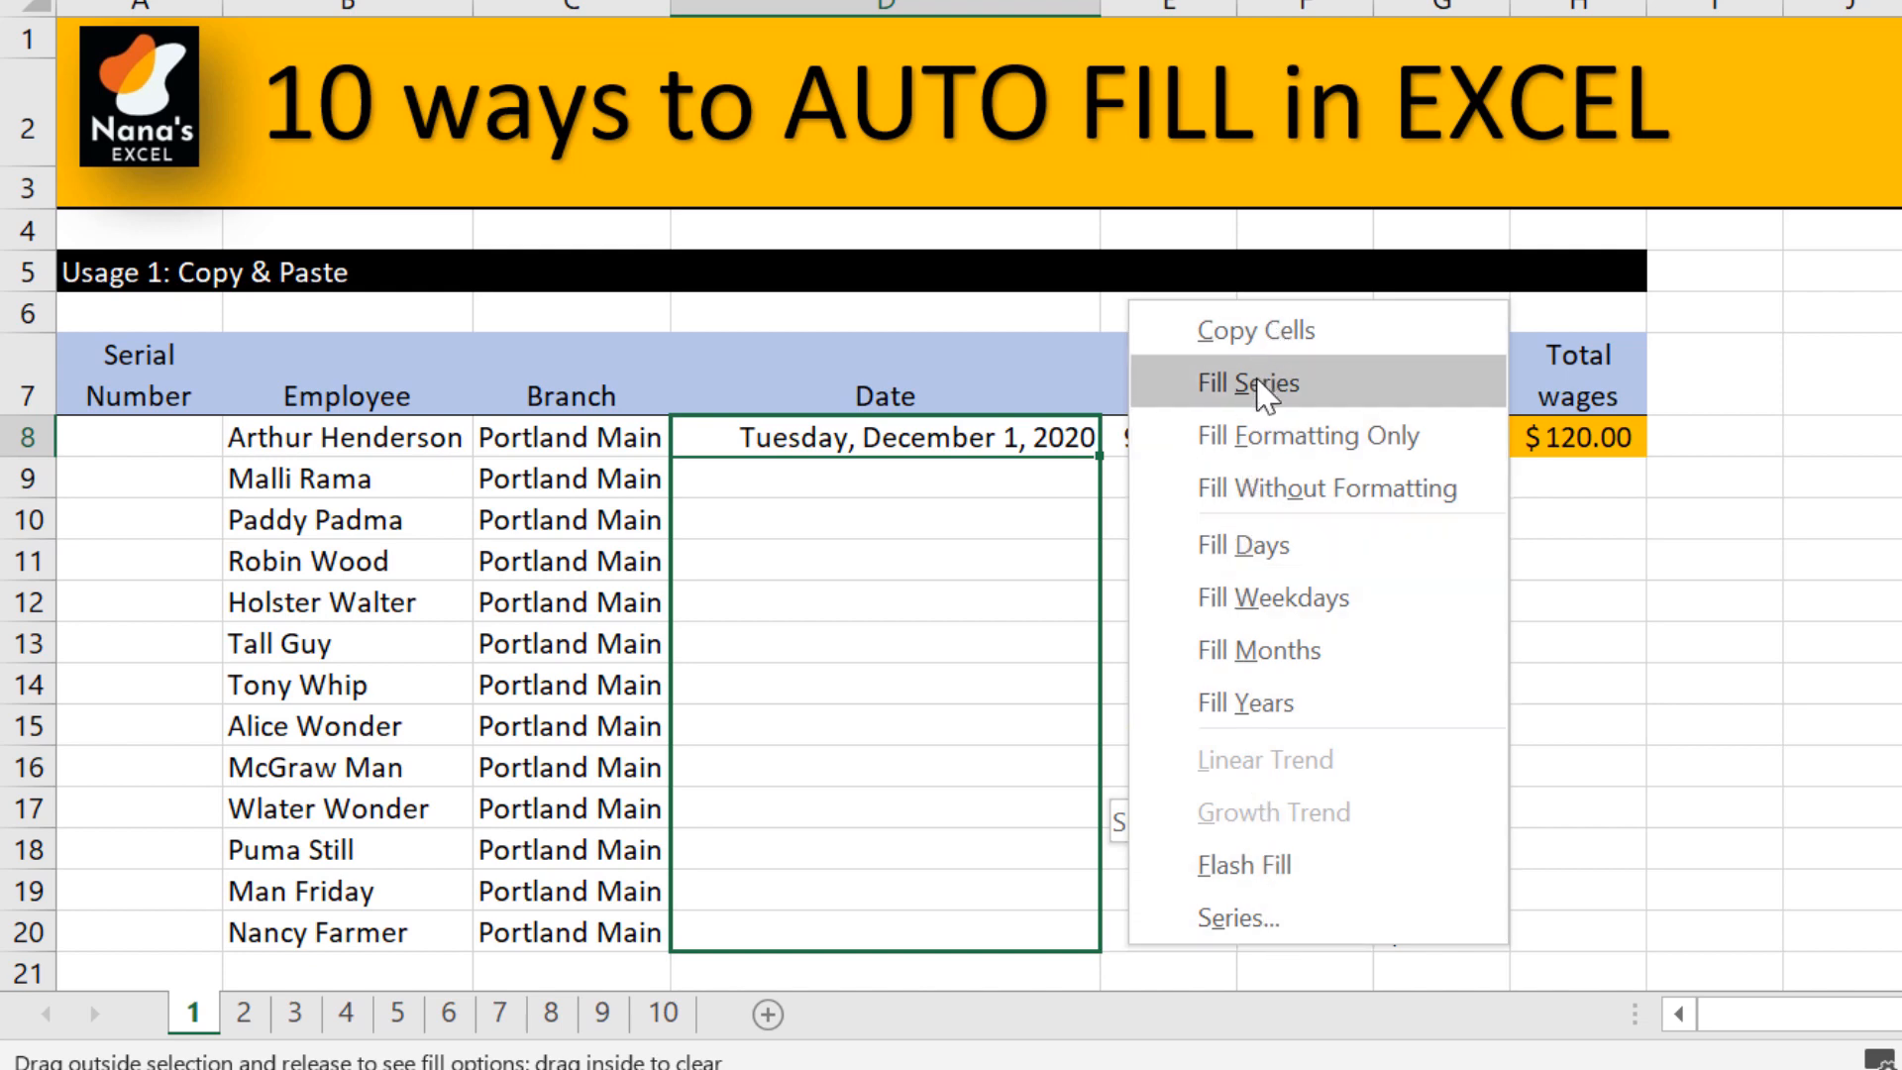
click(1613, 779)
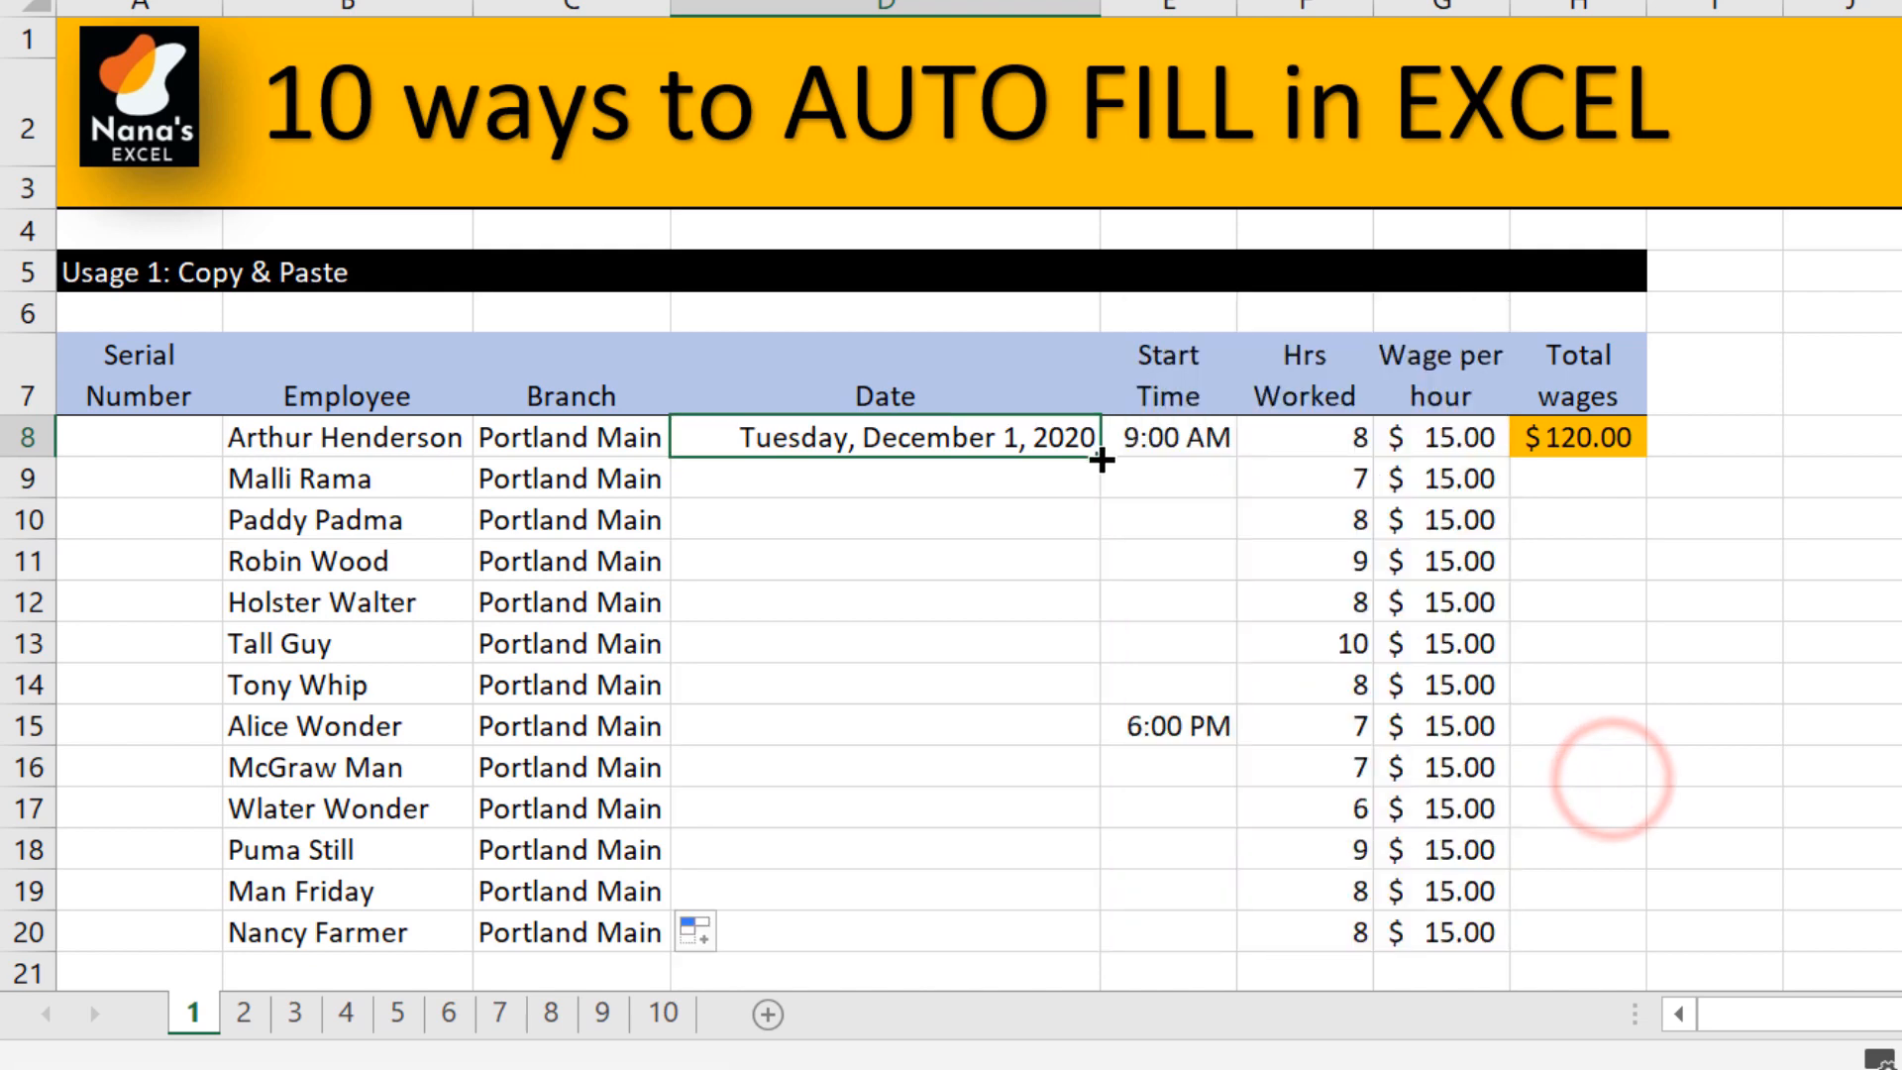
drag(1100, 456, 1149, 961)
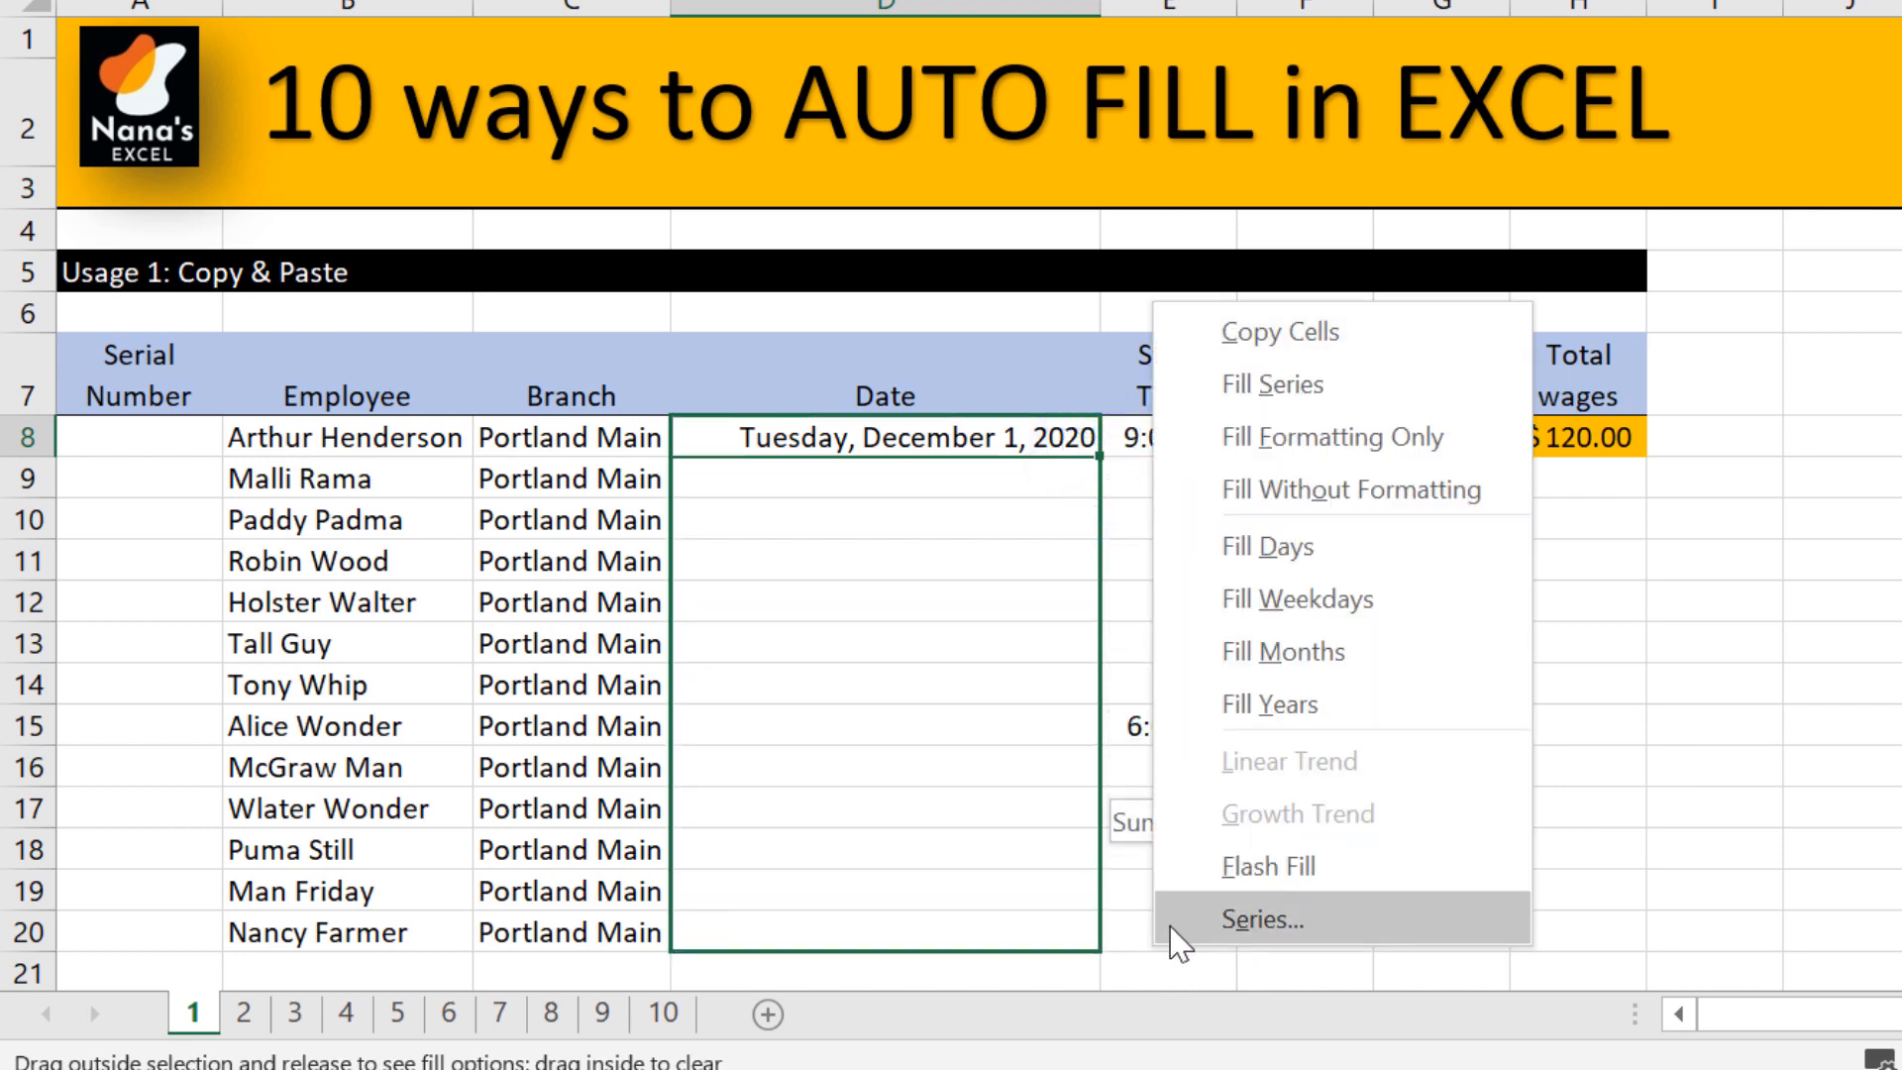
click(1228, 921)
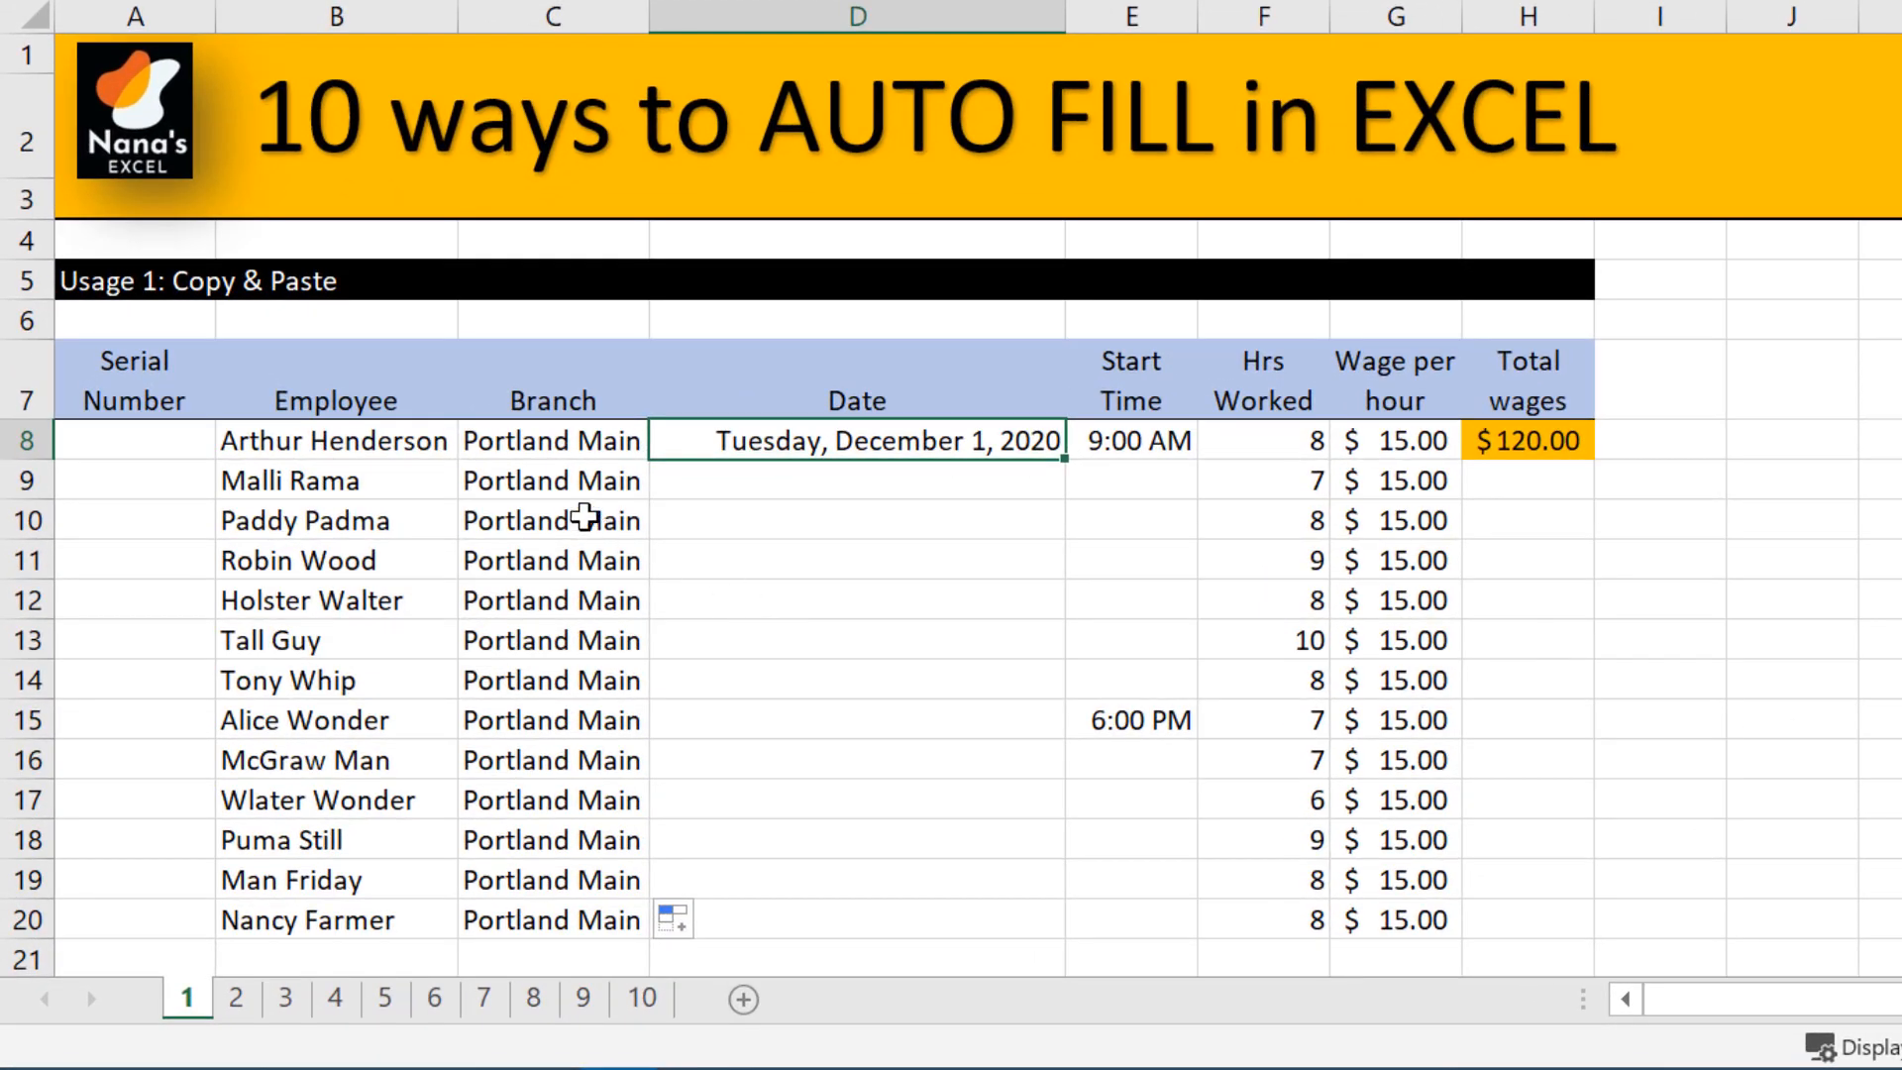
Refill the Branch column with Portland Main from C8 down to C20, keeping the Copy Cells option
drag(573, 480, 557, 896)
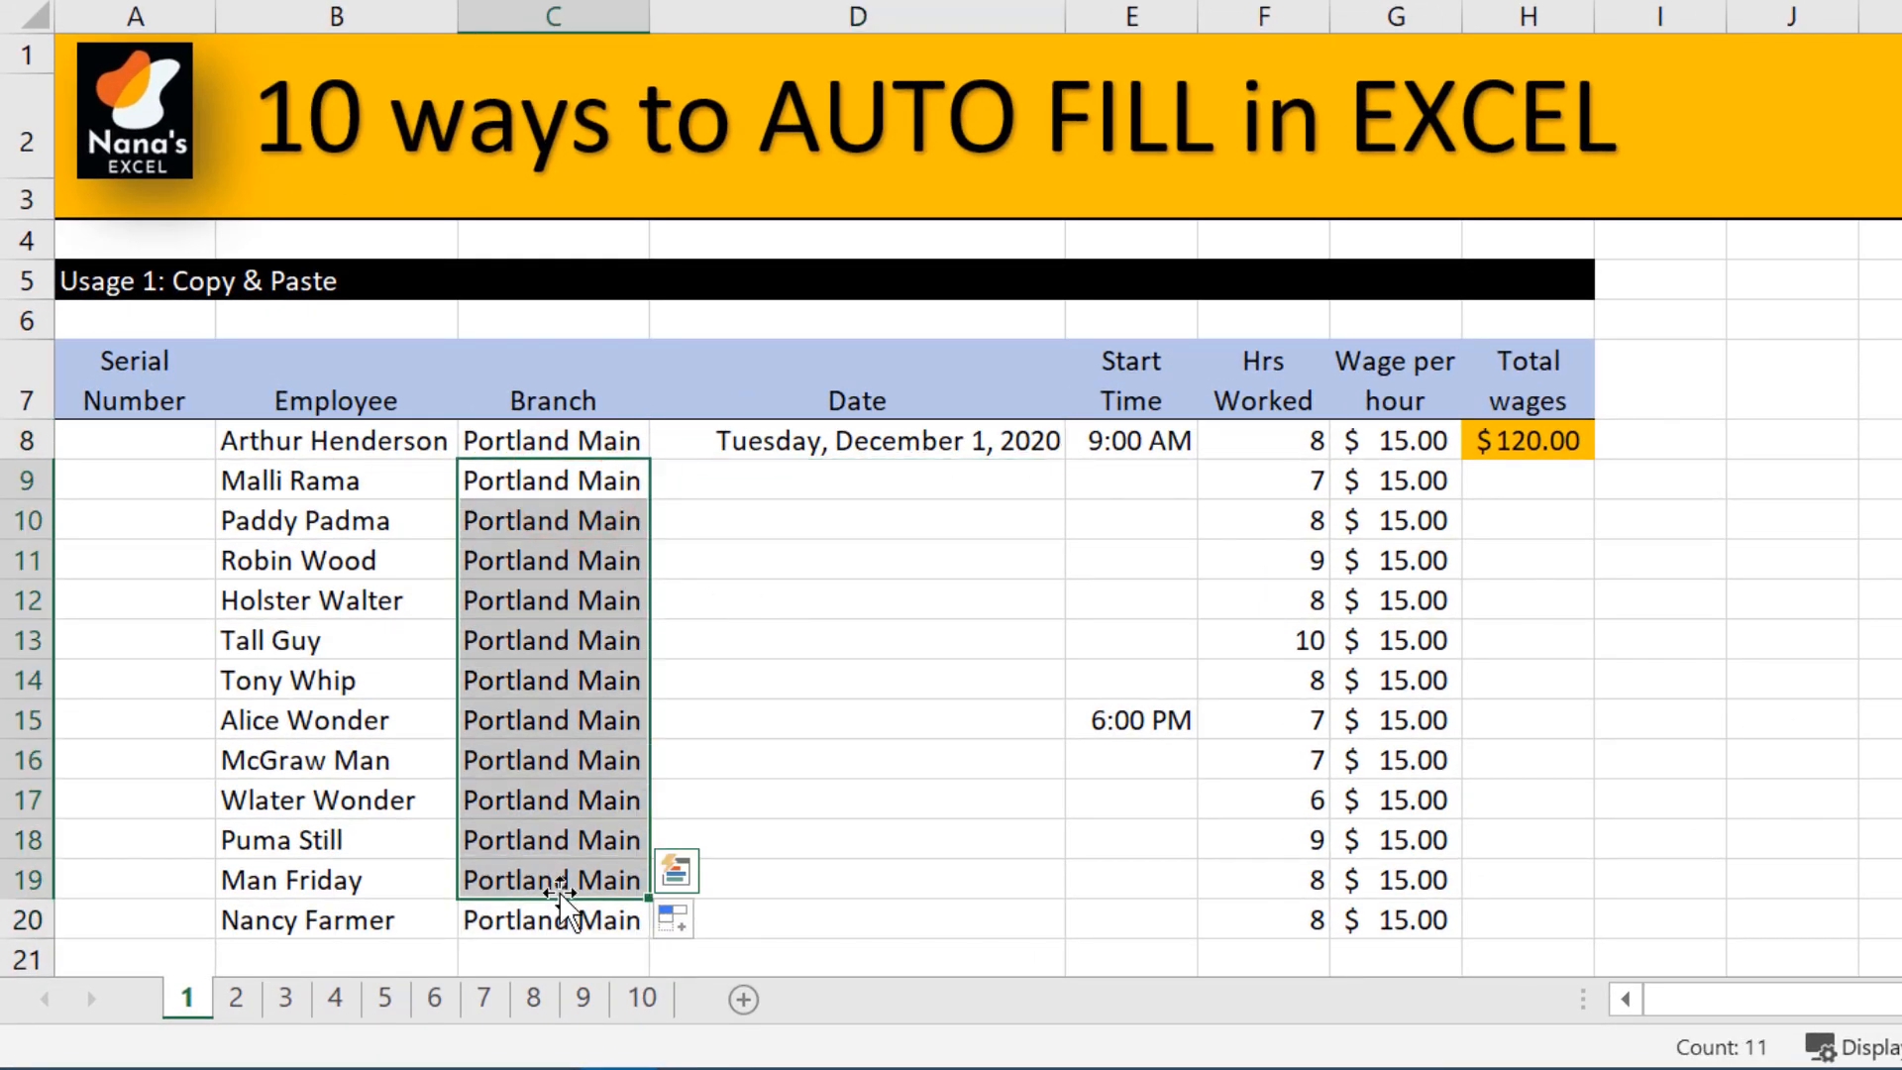
drag(651, 458, 648, 929)
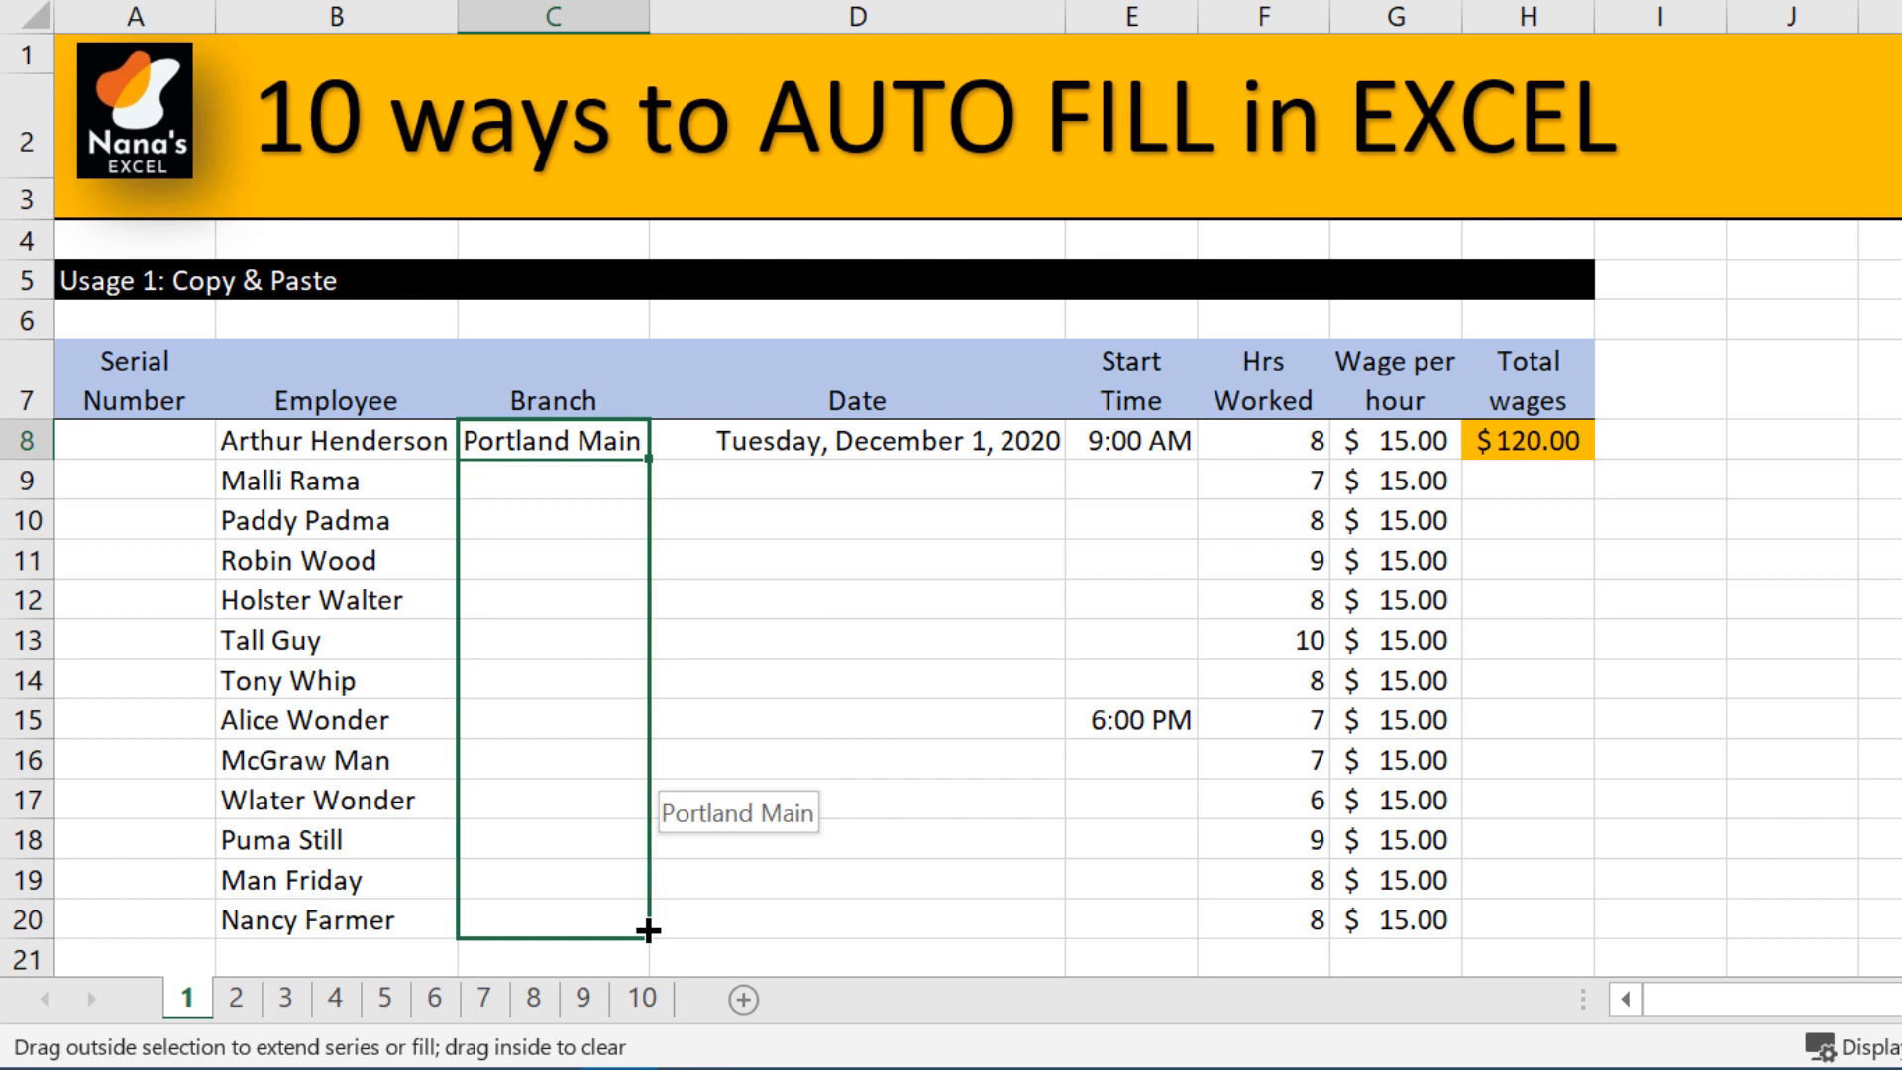
drag(648, 929, 649, 931)
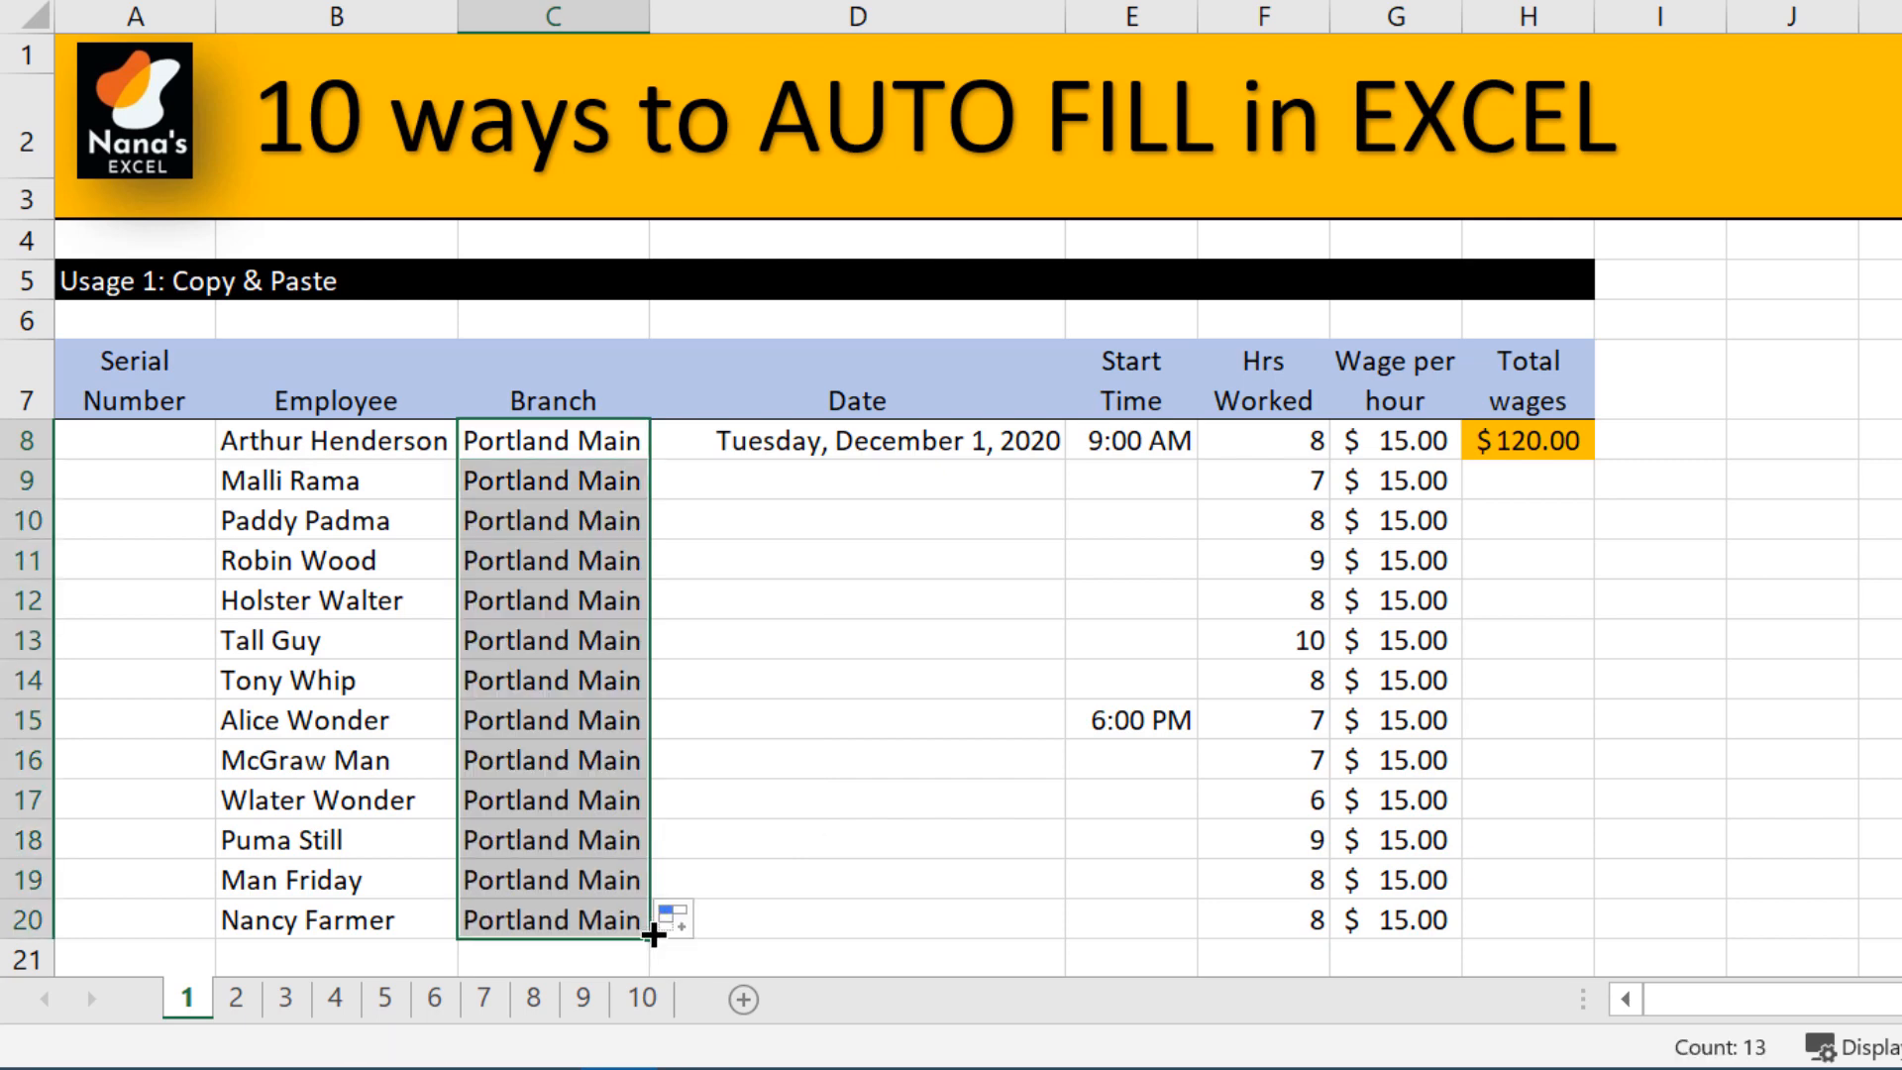
click(710, 918)
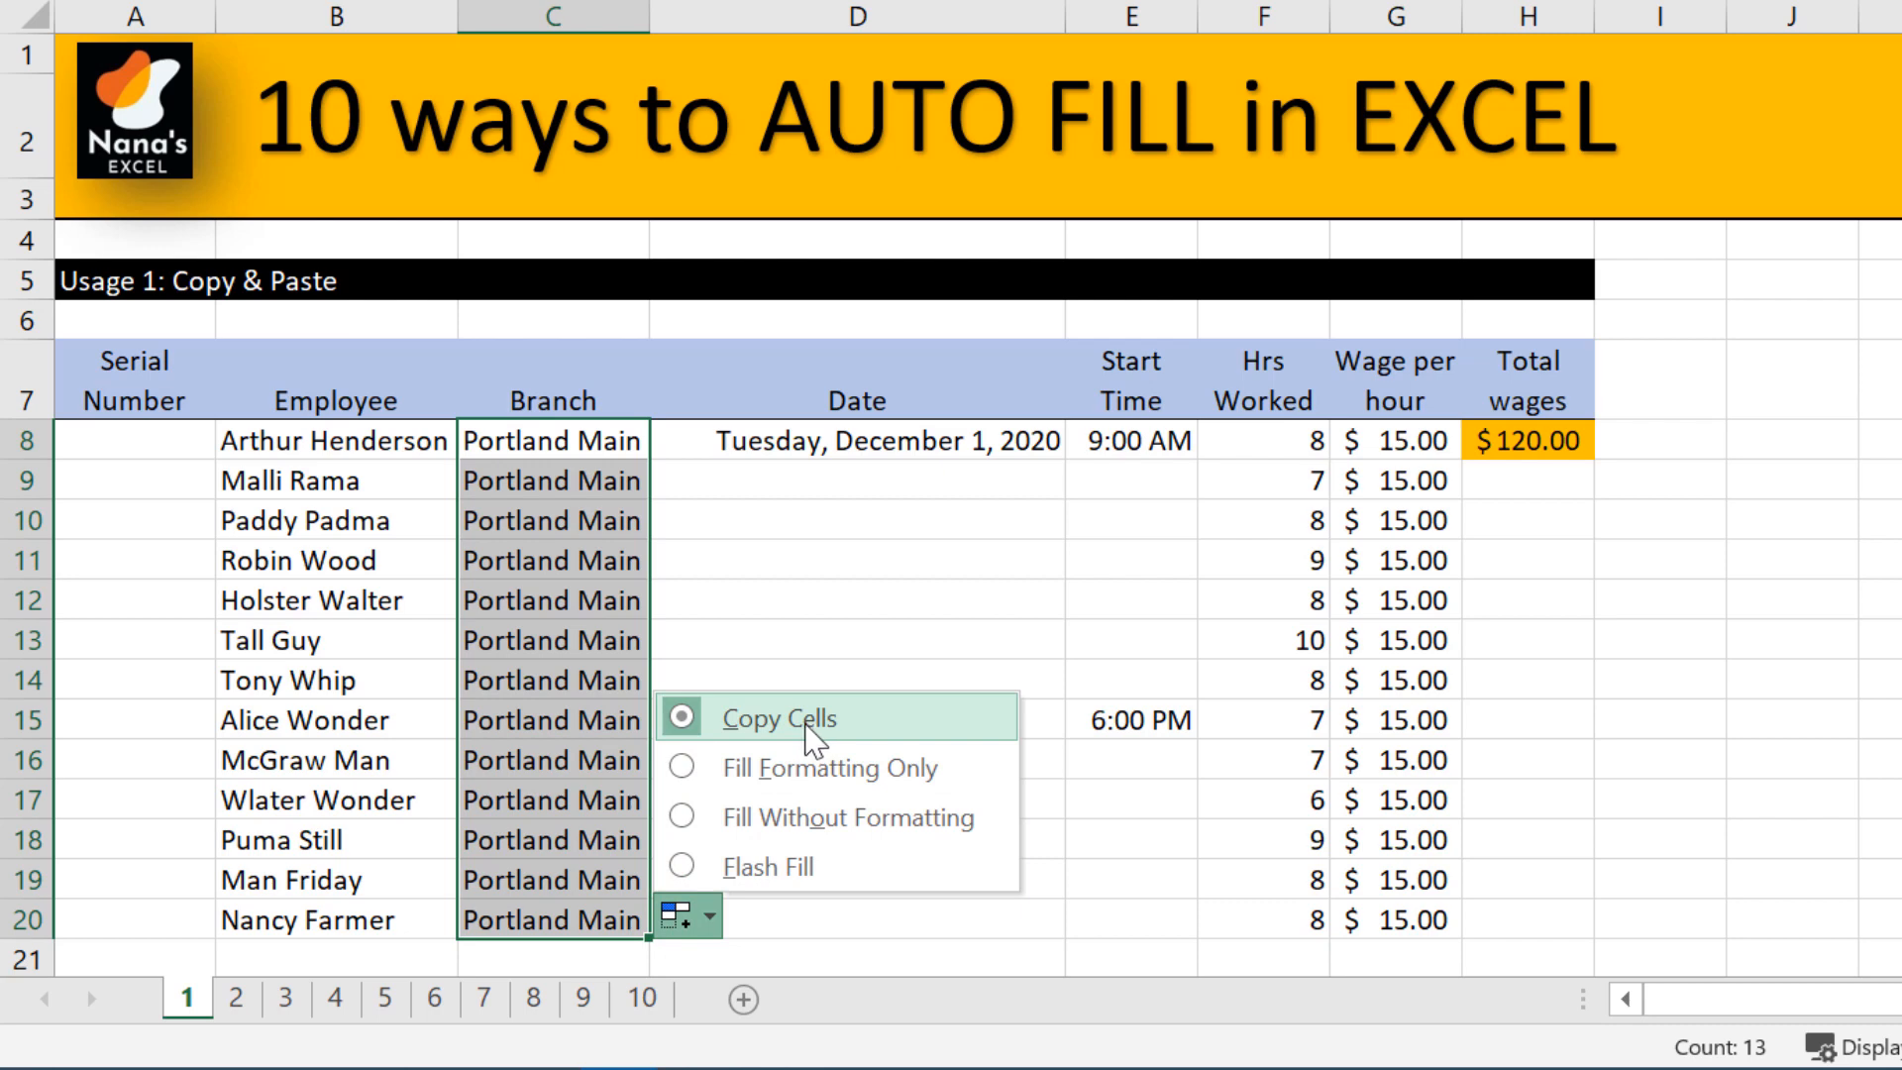
click(945, 558)
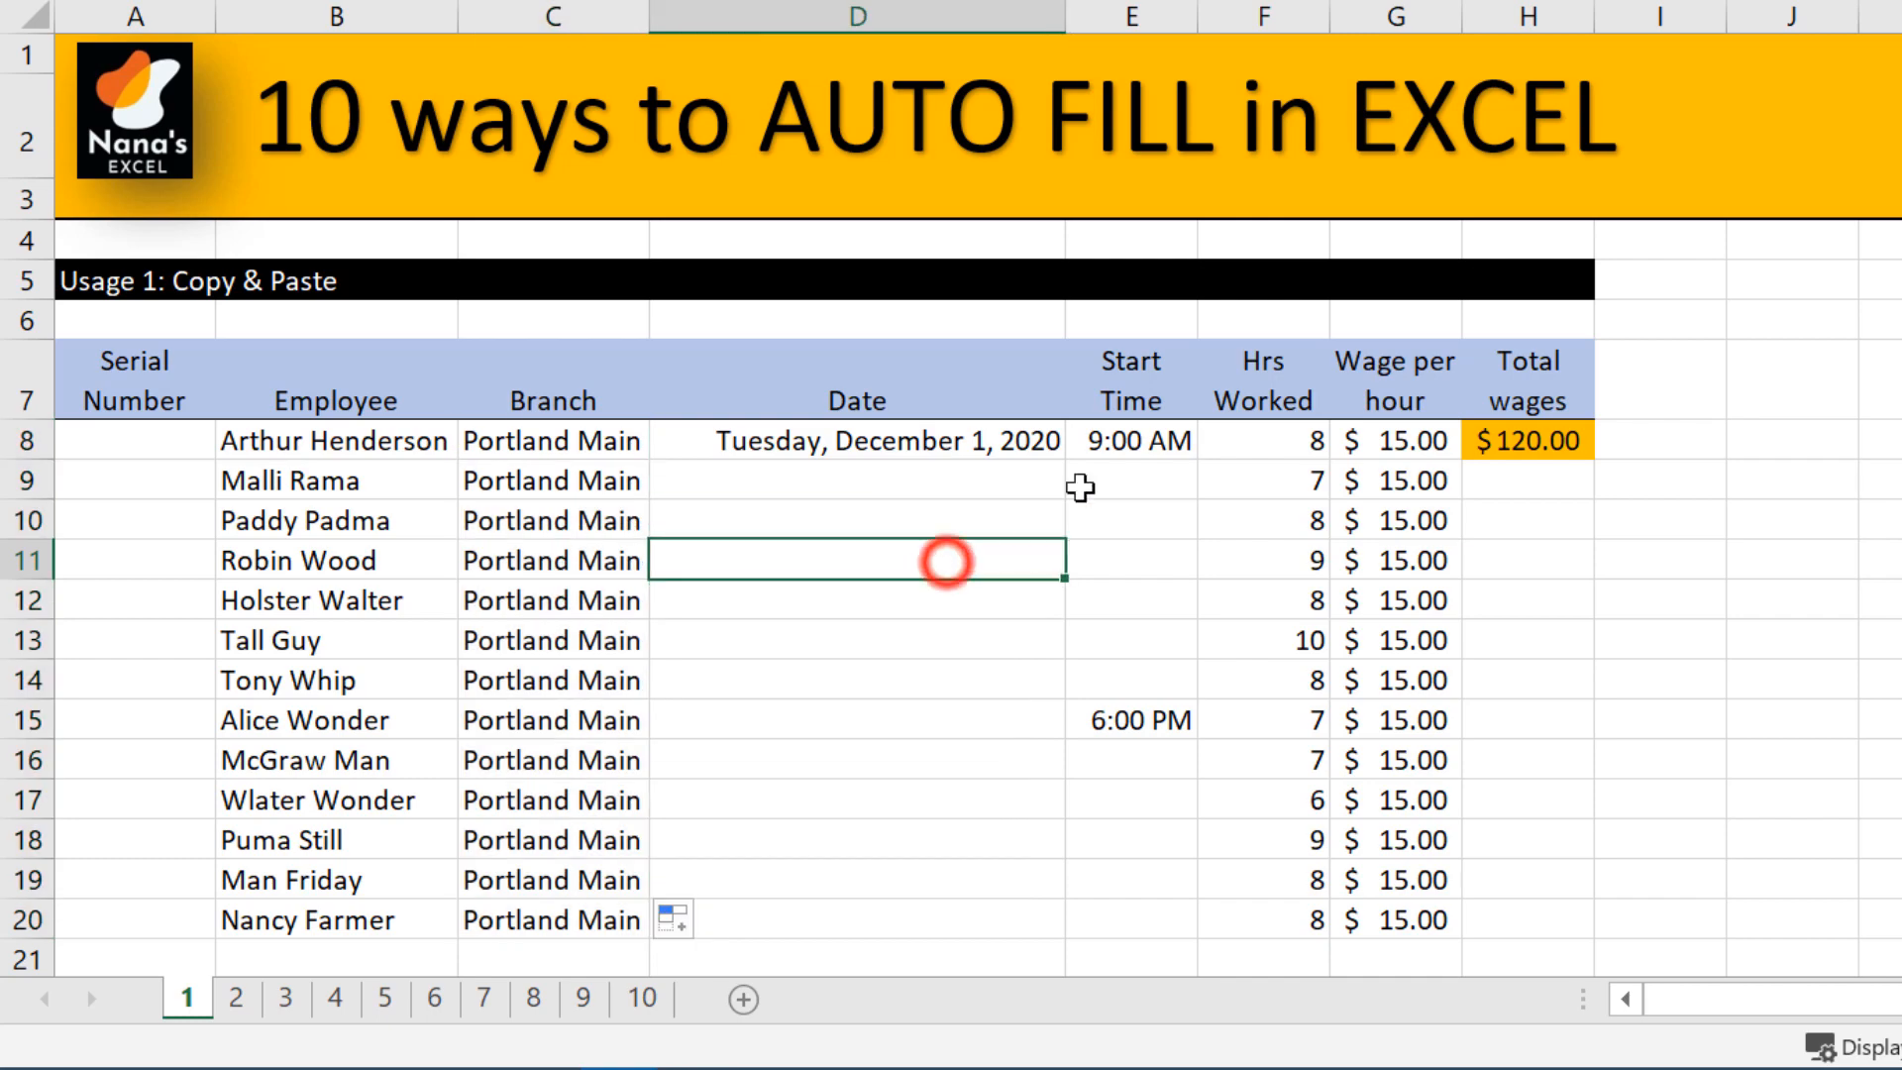
On sheet 2, extend the December 1, 2020 date from D8 down to D20 using the Fill Days option
click(238, 1000)
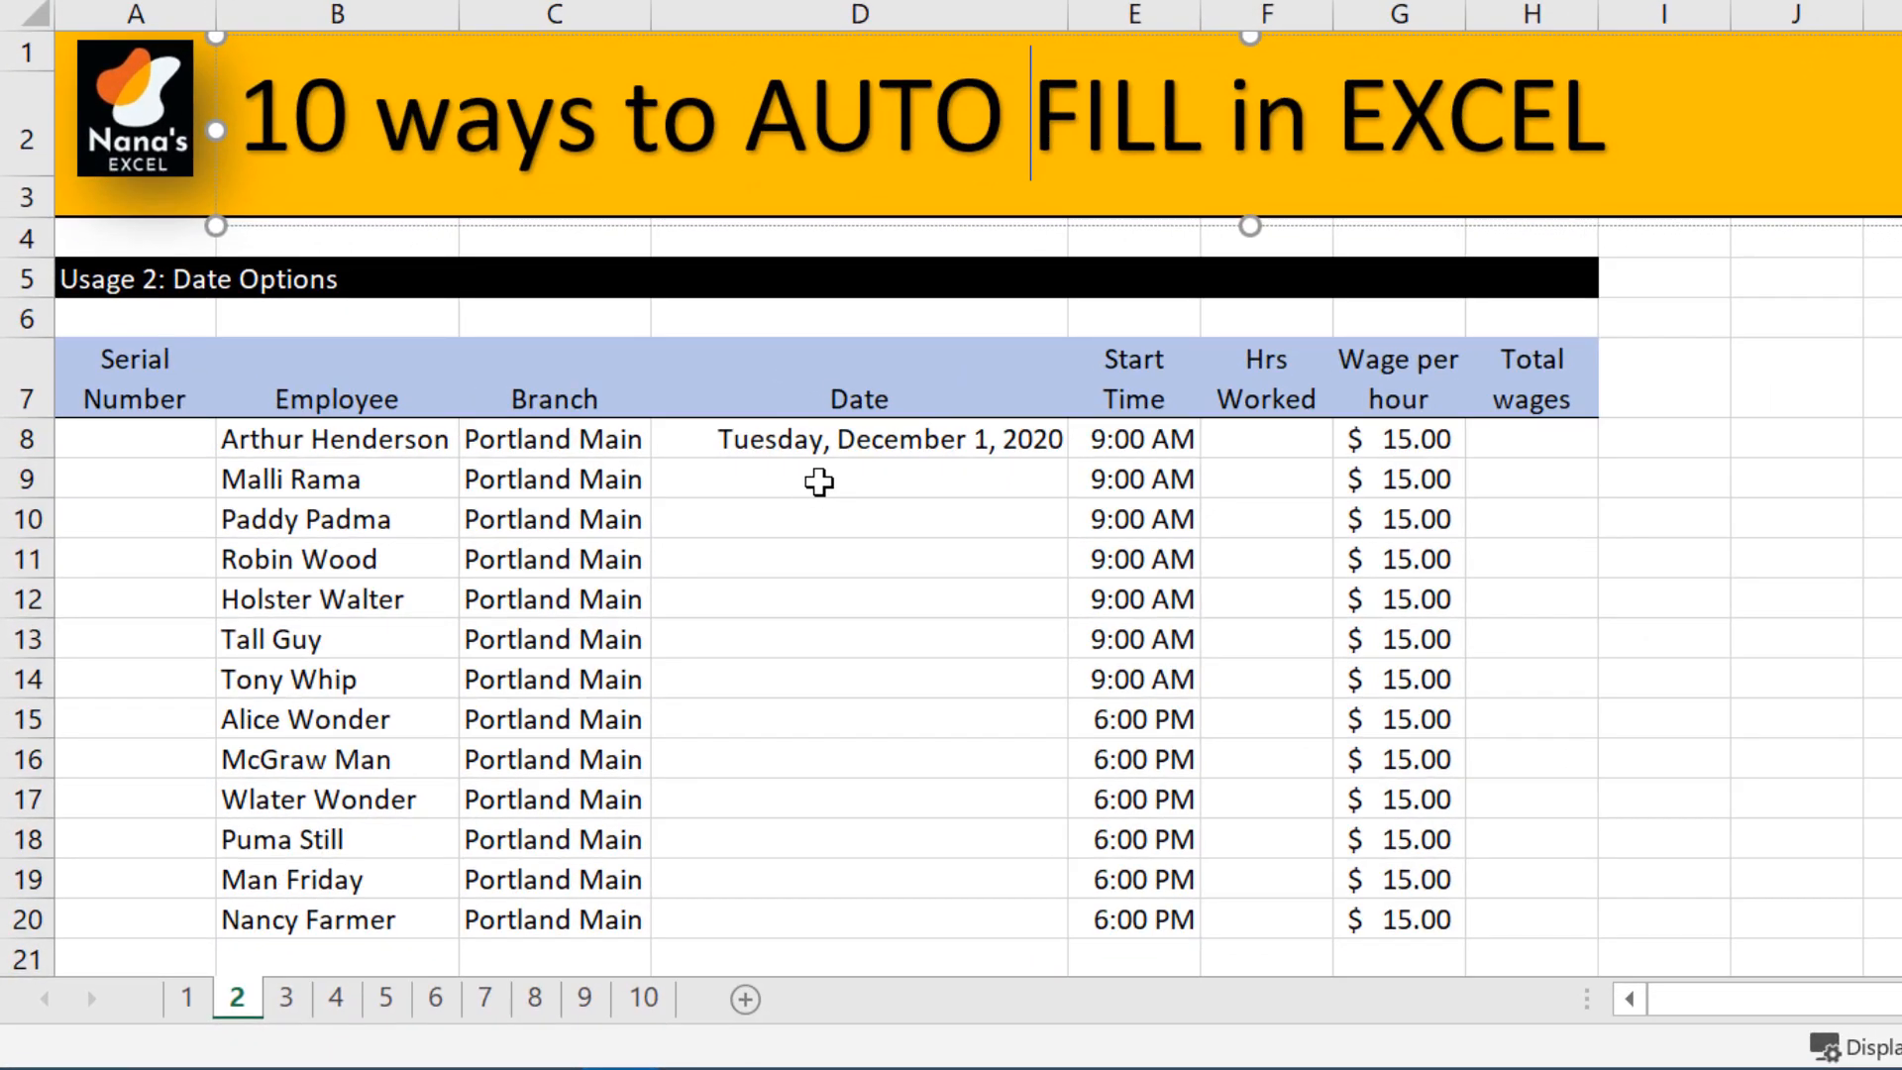
click(864, 454)
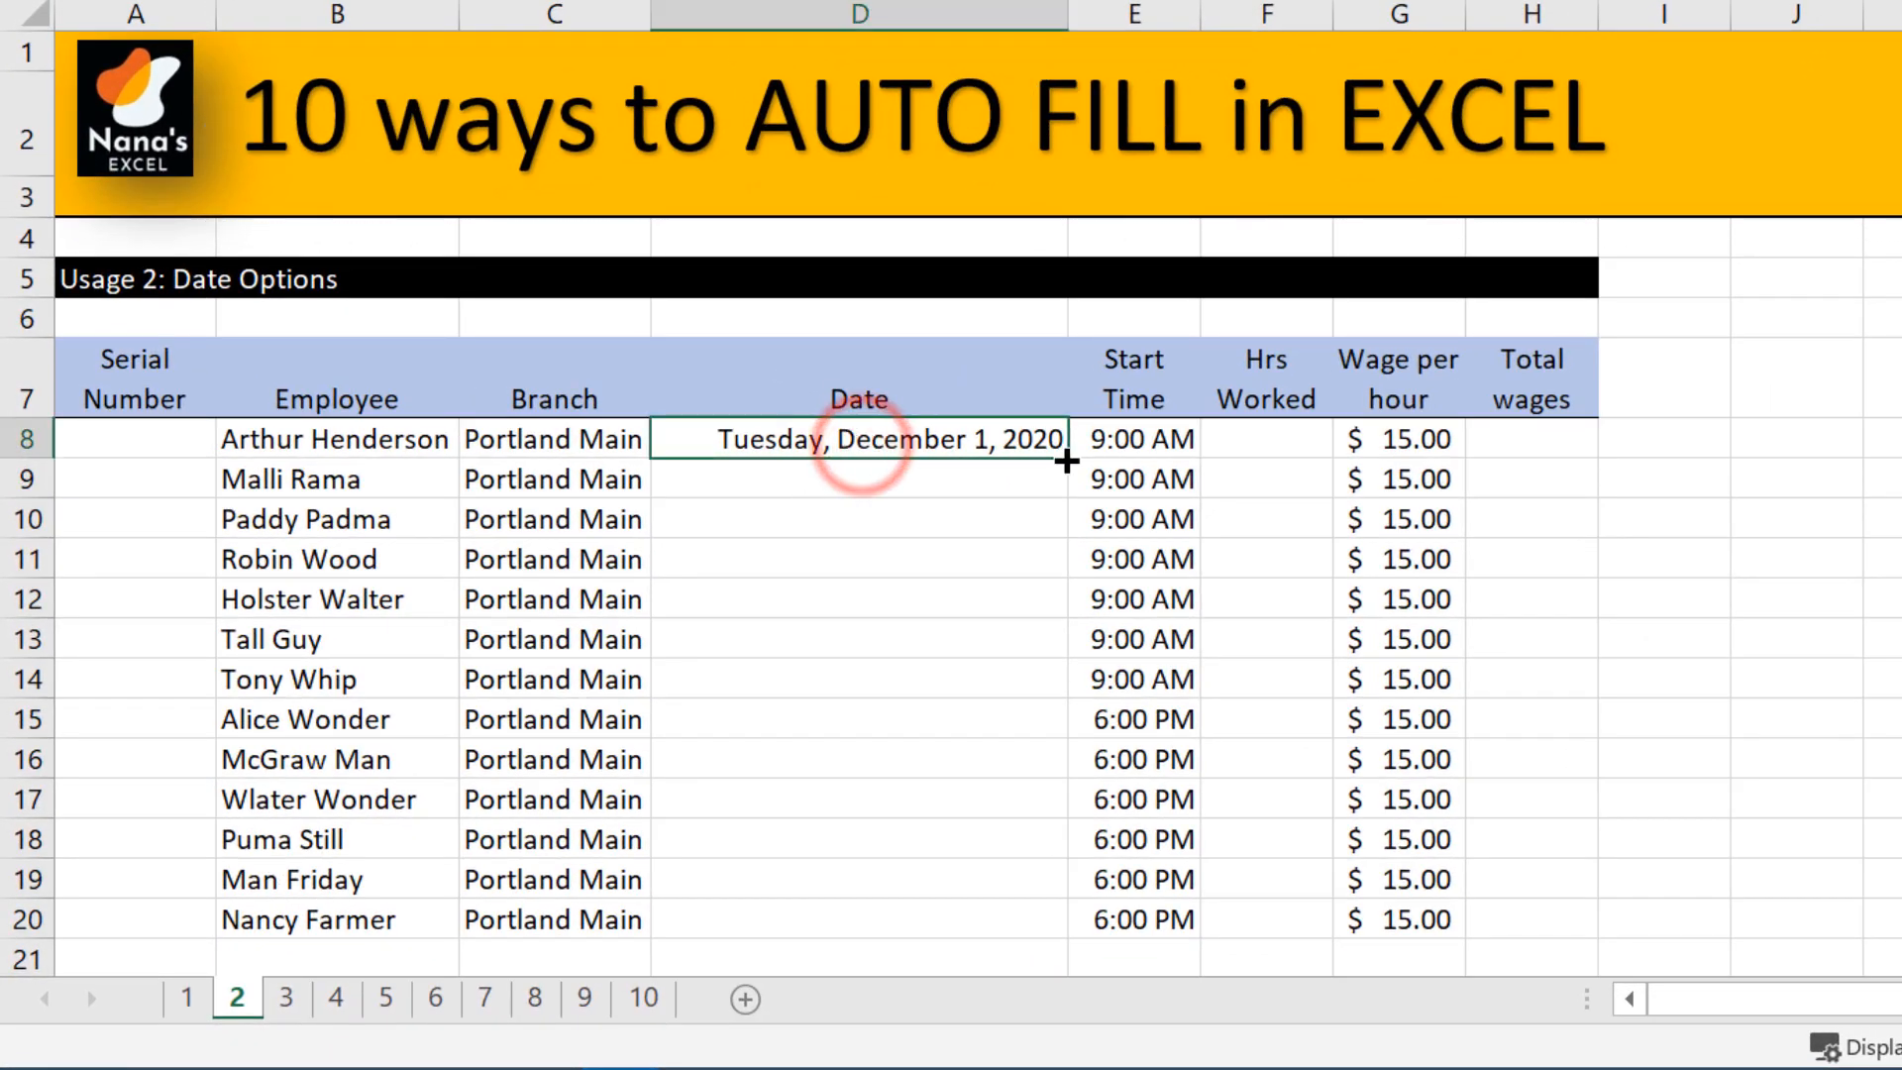
drag(1067, 460, 1063, 936)
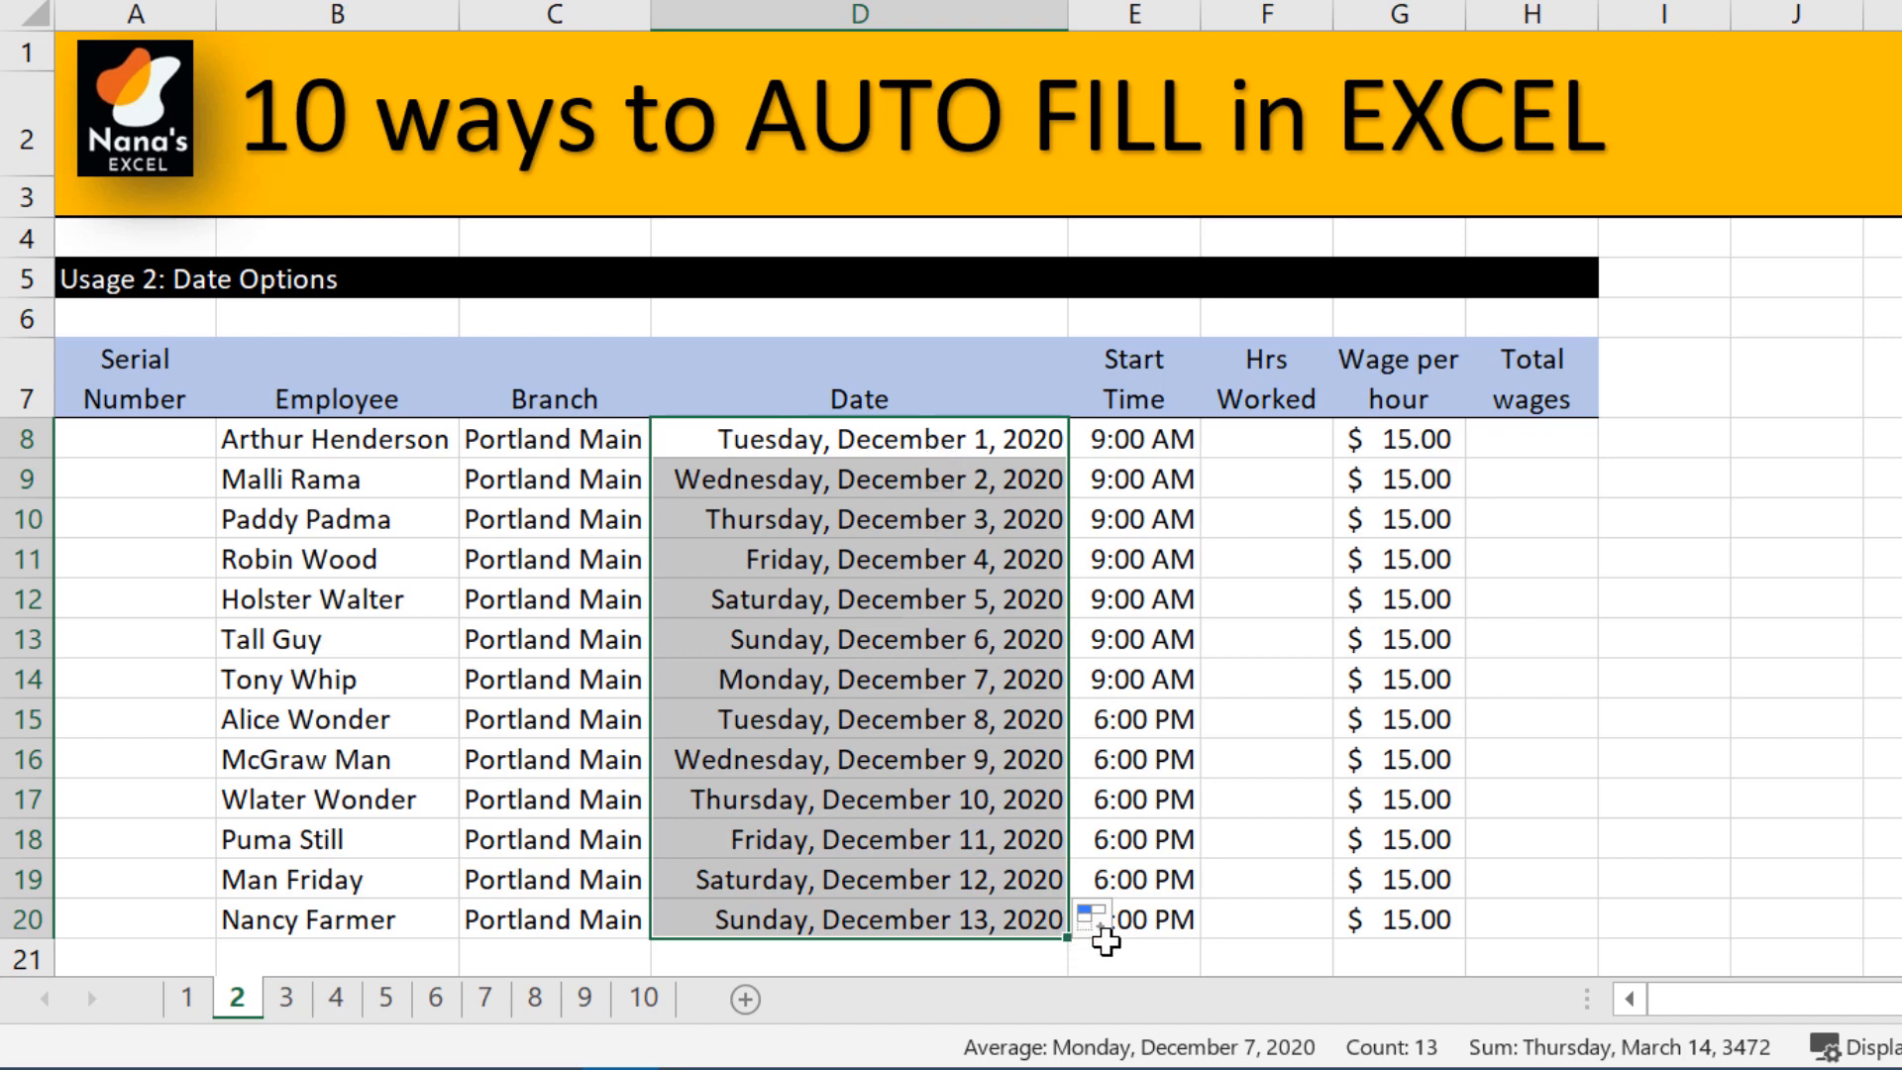
click(1128, 919)
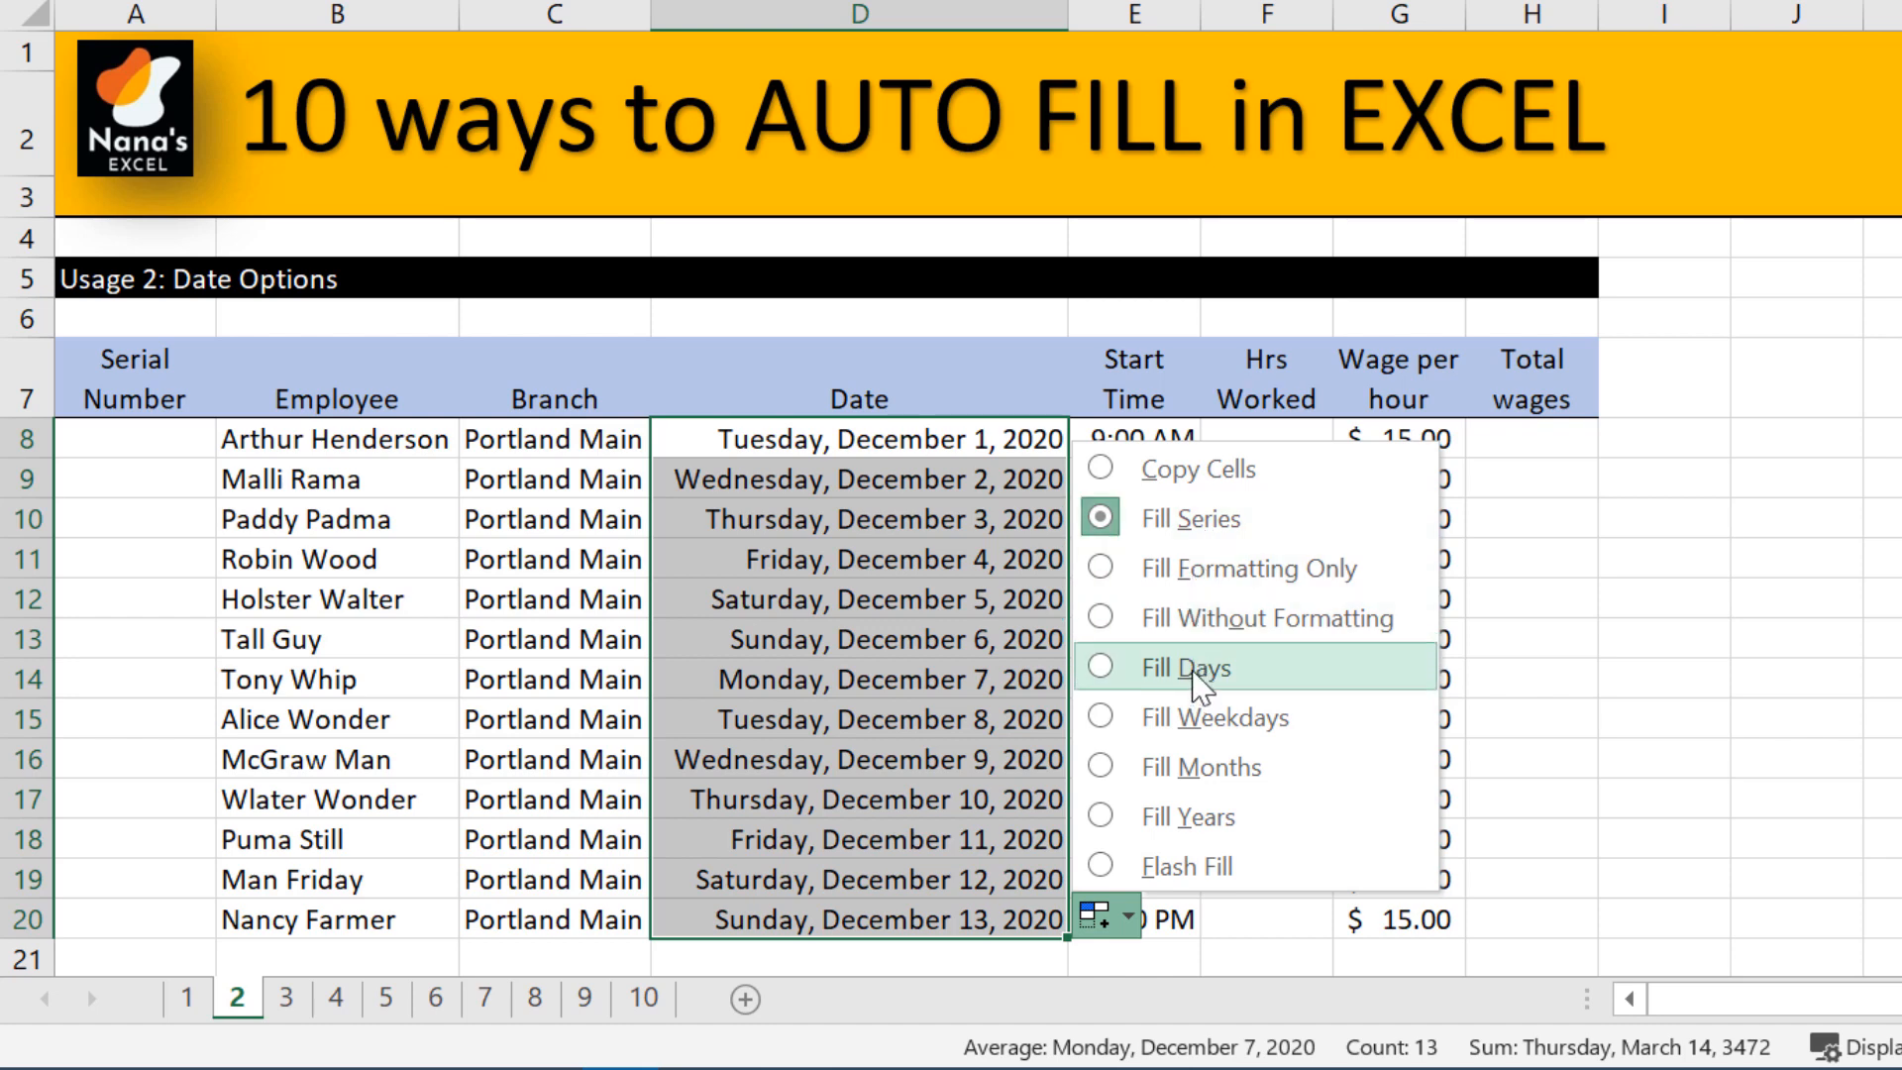
click(1112, 670)
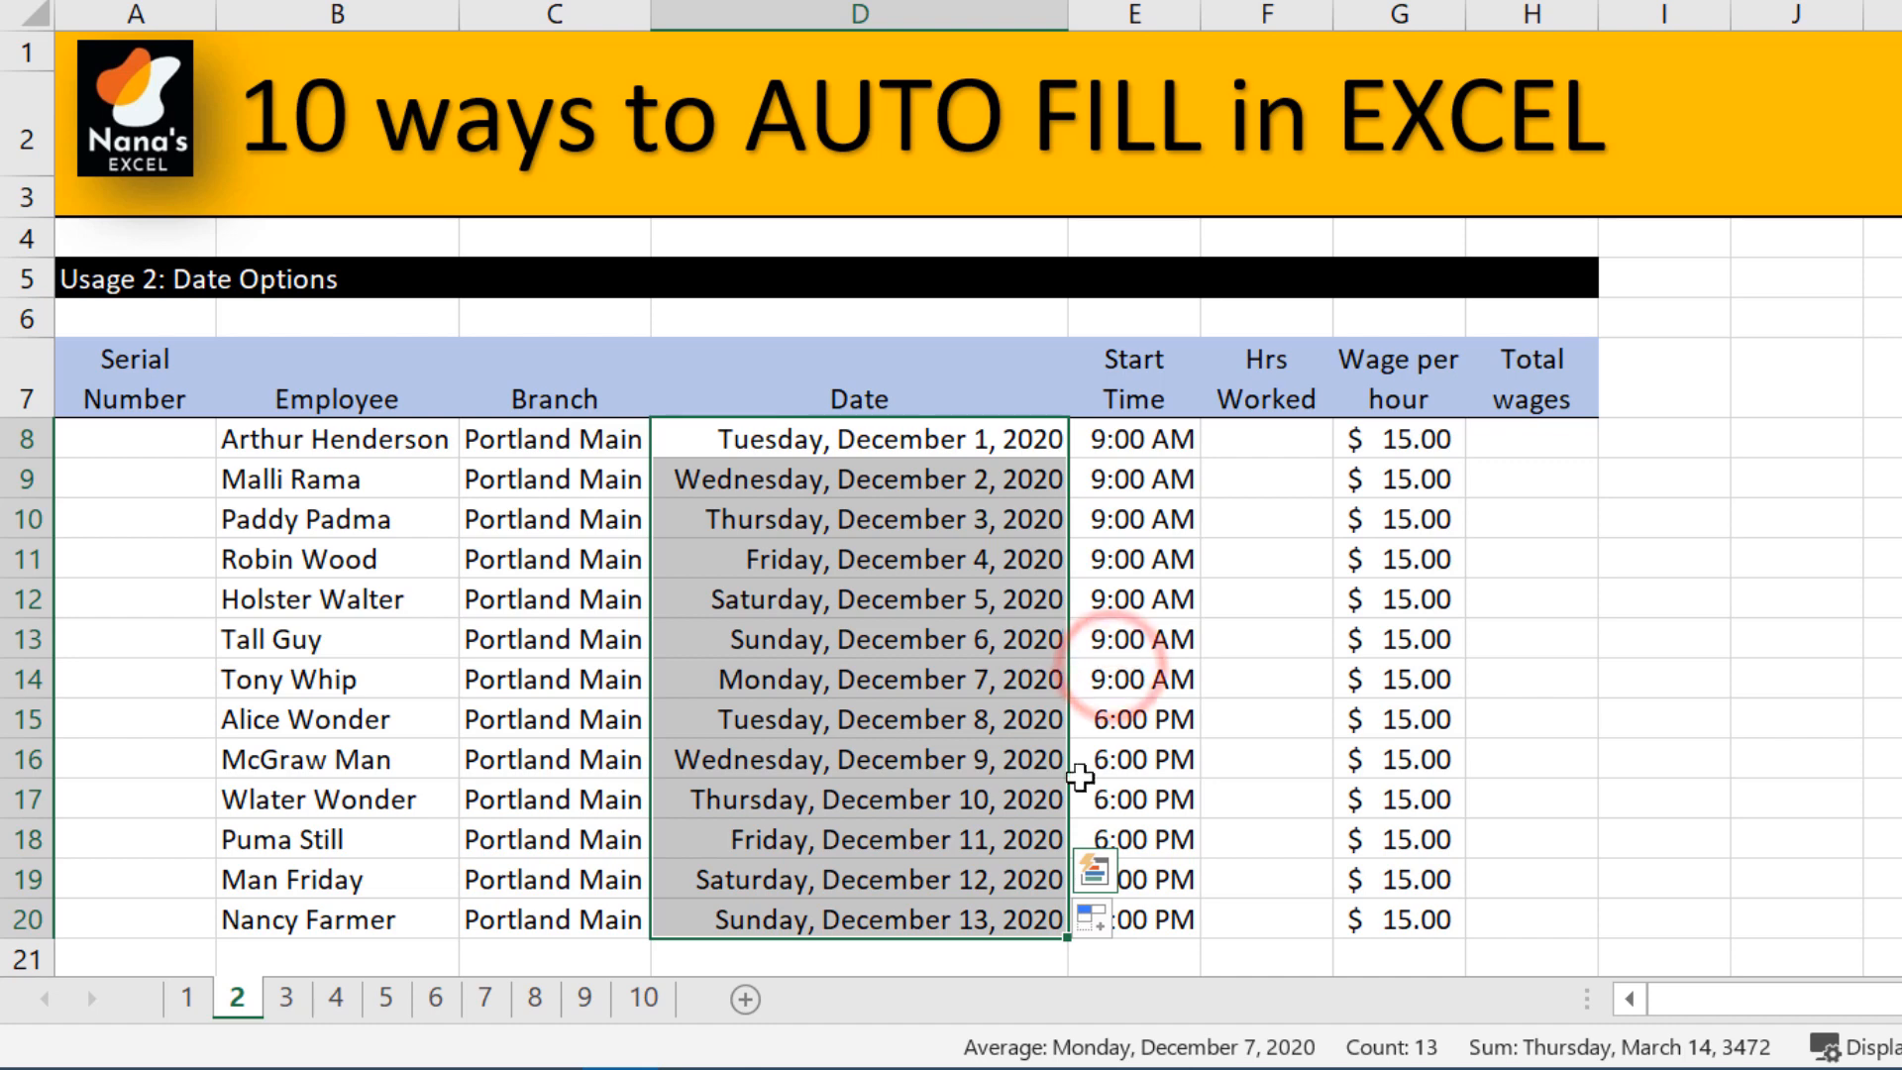
Change the date fill in D8:D20 to the Fill Weekdays option
click(1129, 919)
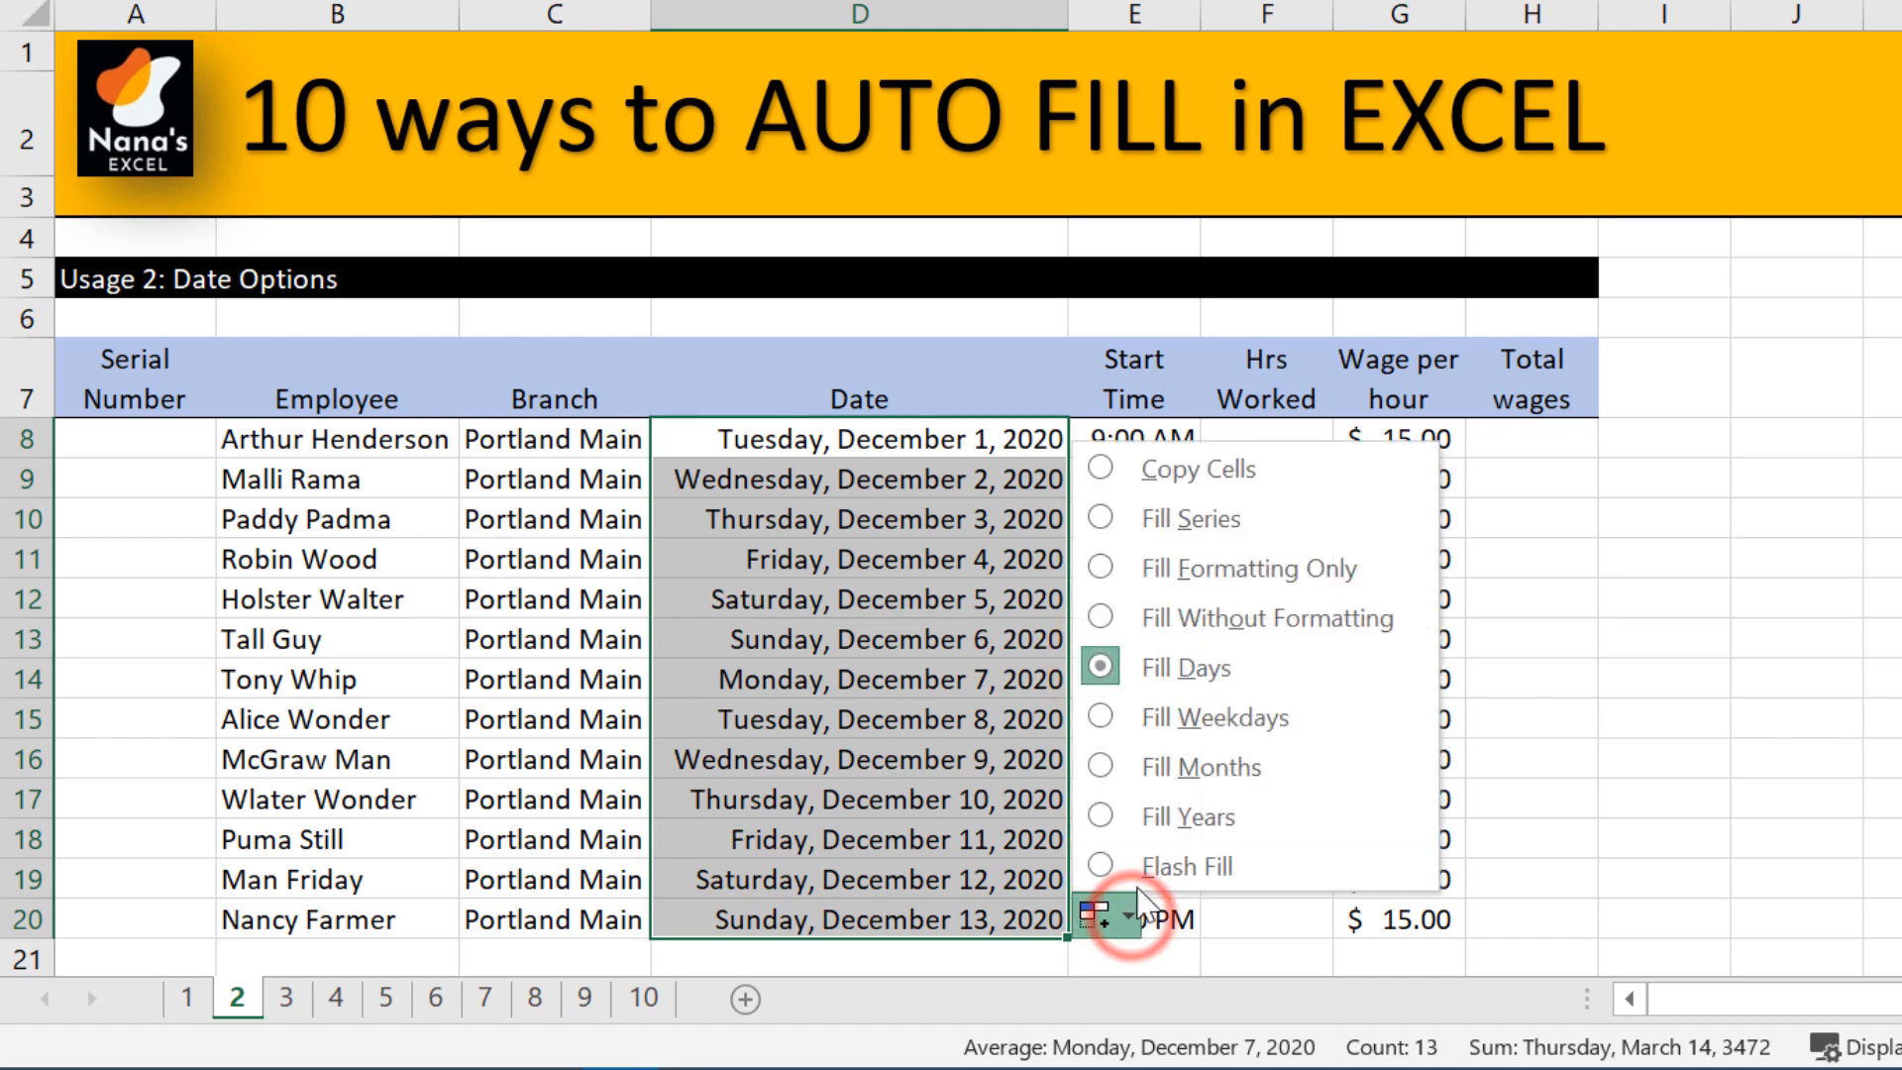
click(1192, 721)
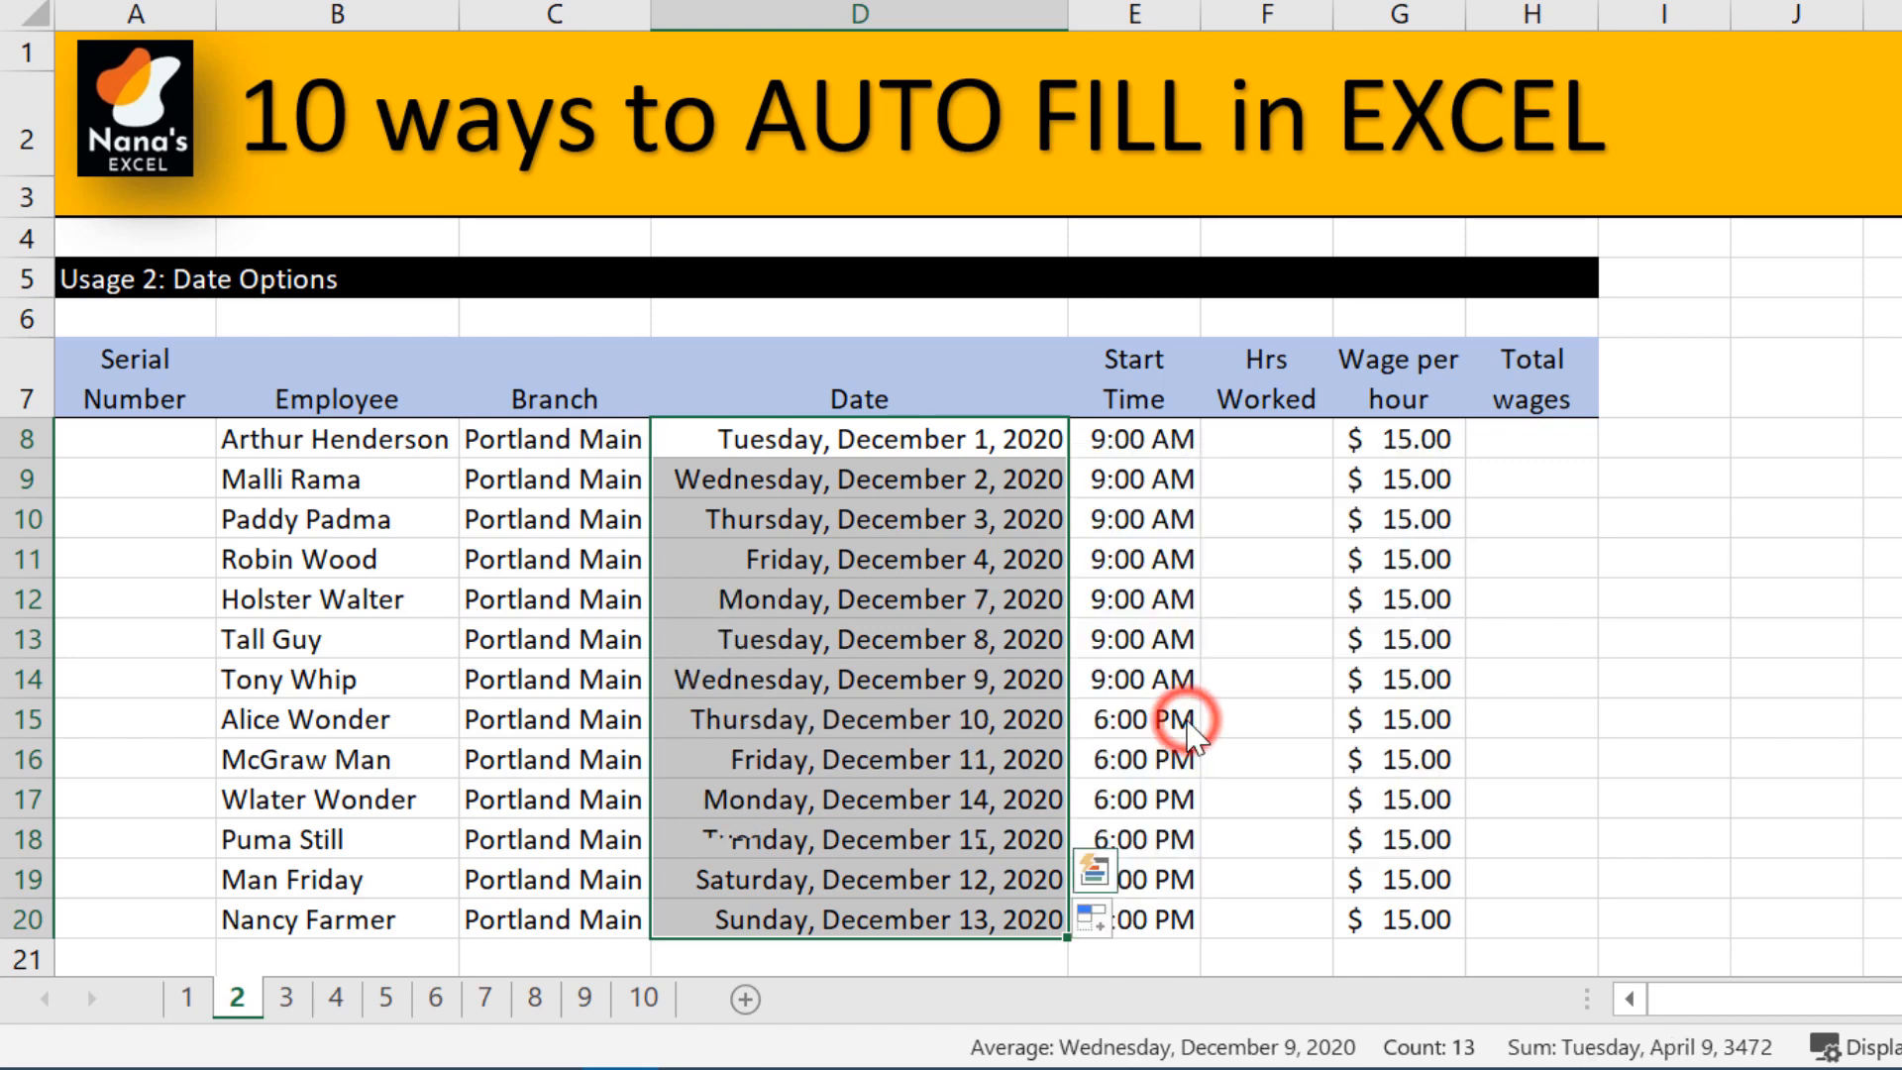
click(818, 603)
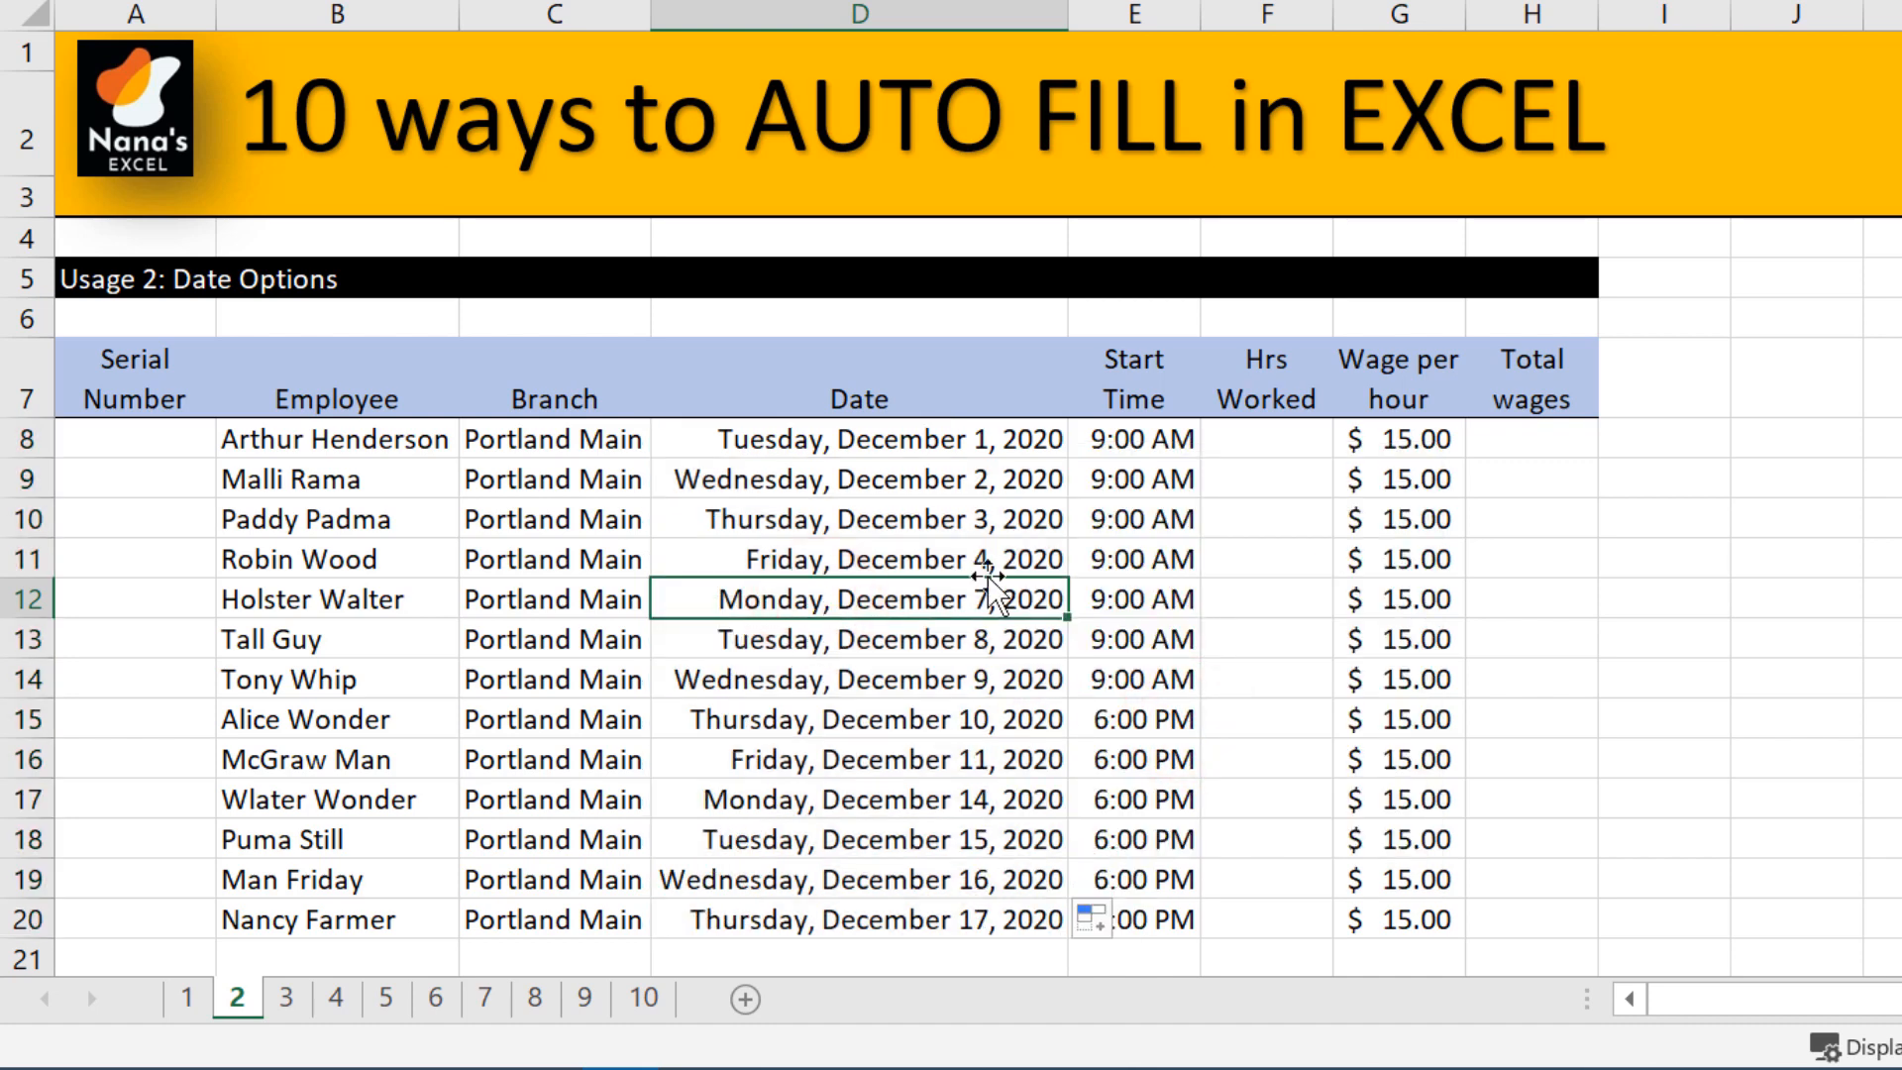
Change the date fill in D8:D20 to Fill Months, followed by Fill Years
click(1130, 923)
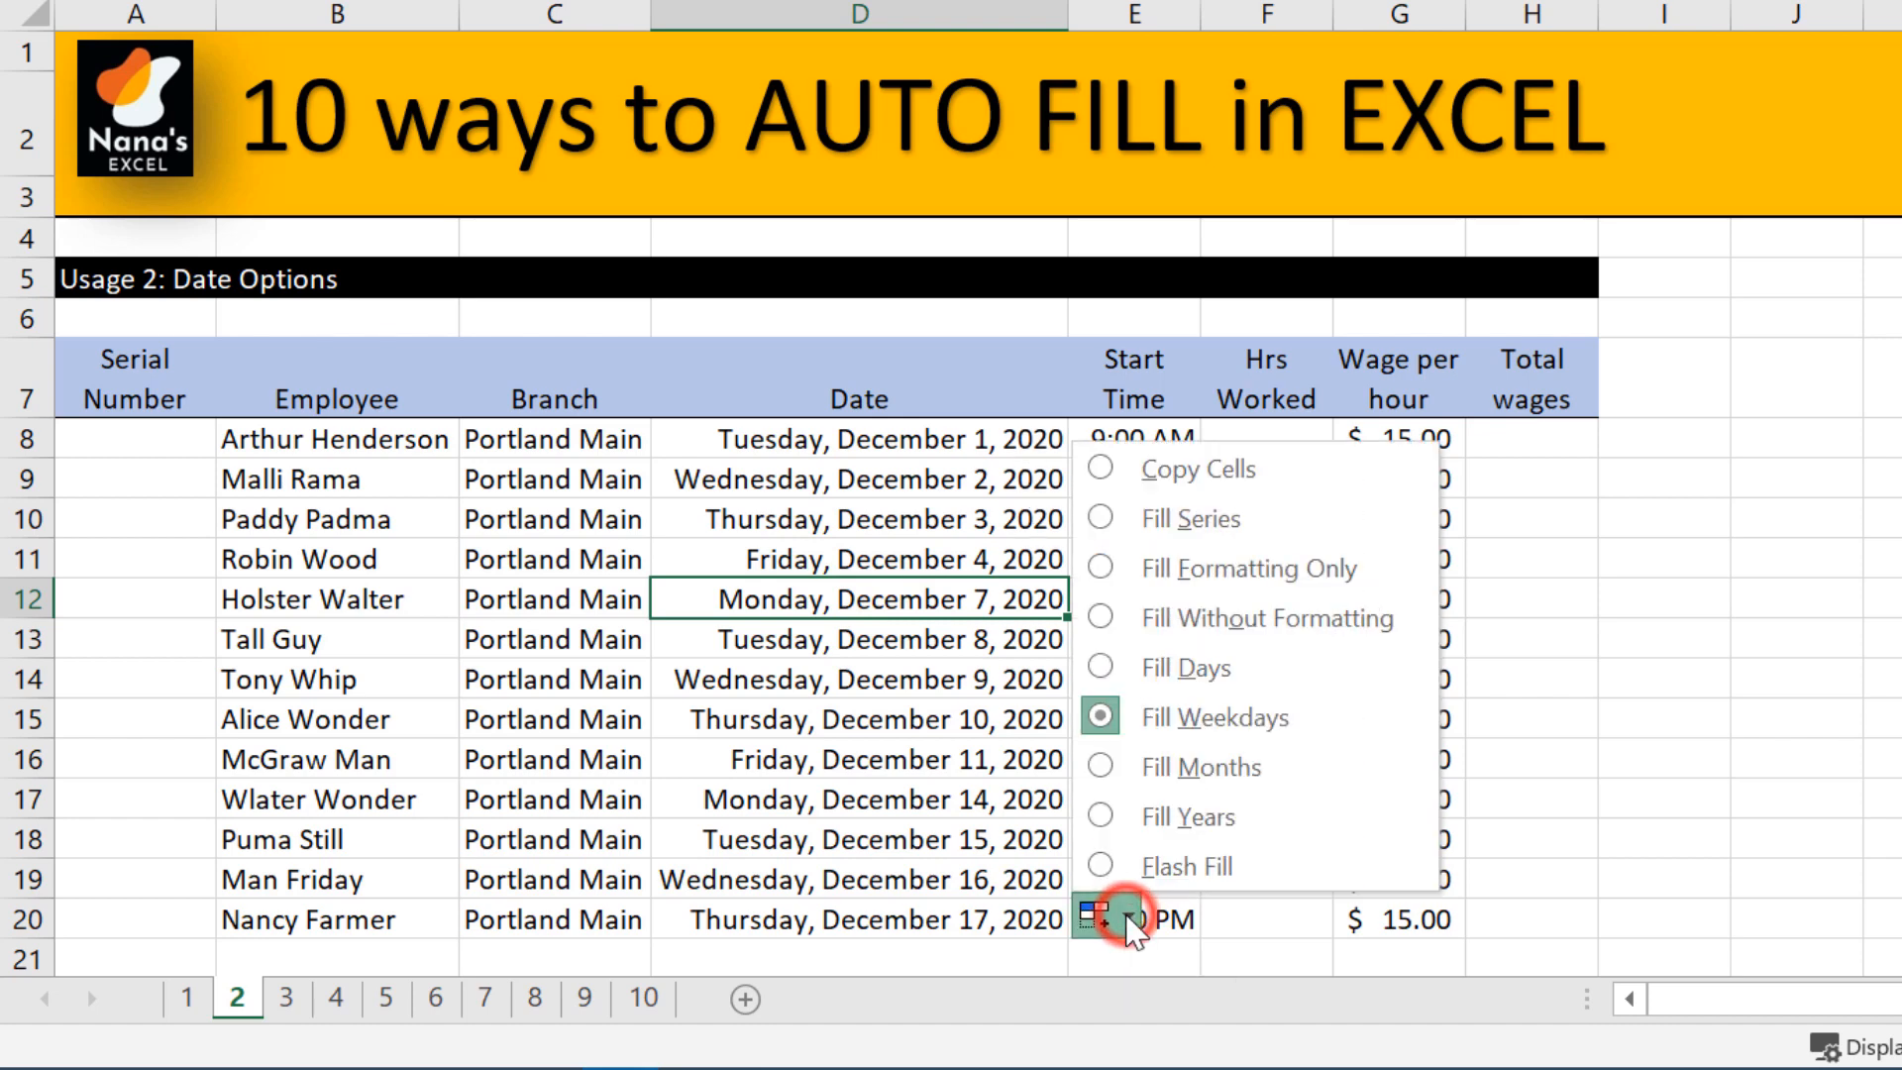
click(1205, 768)
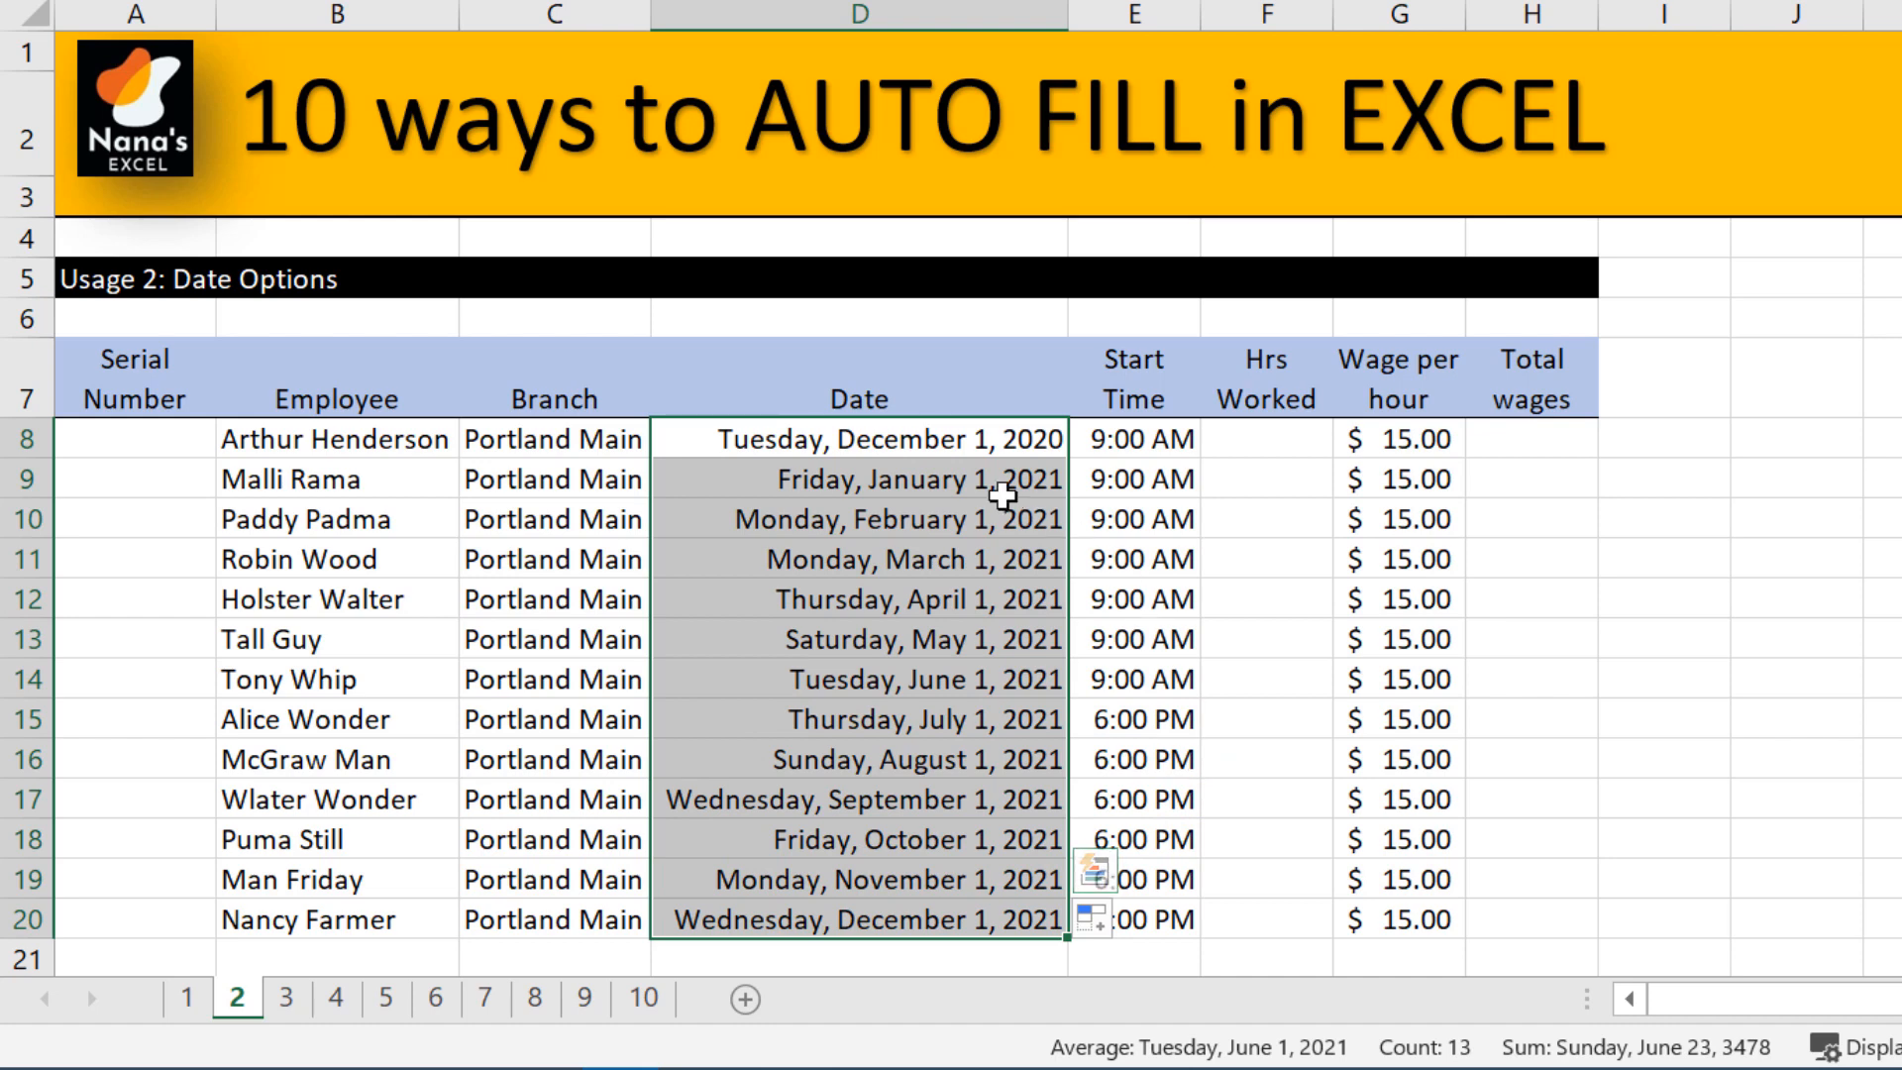
click(1128, 923)
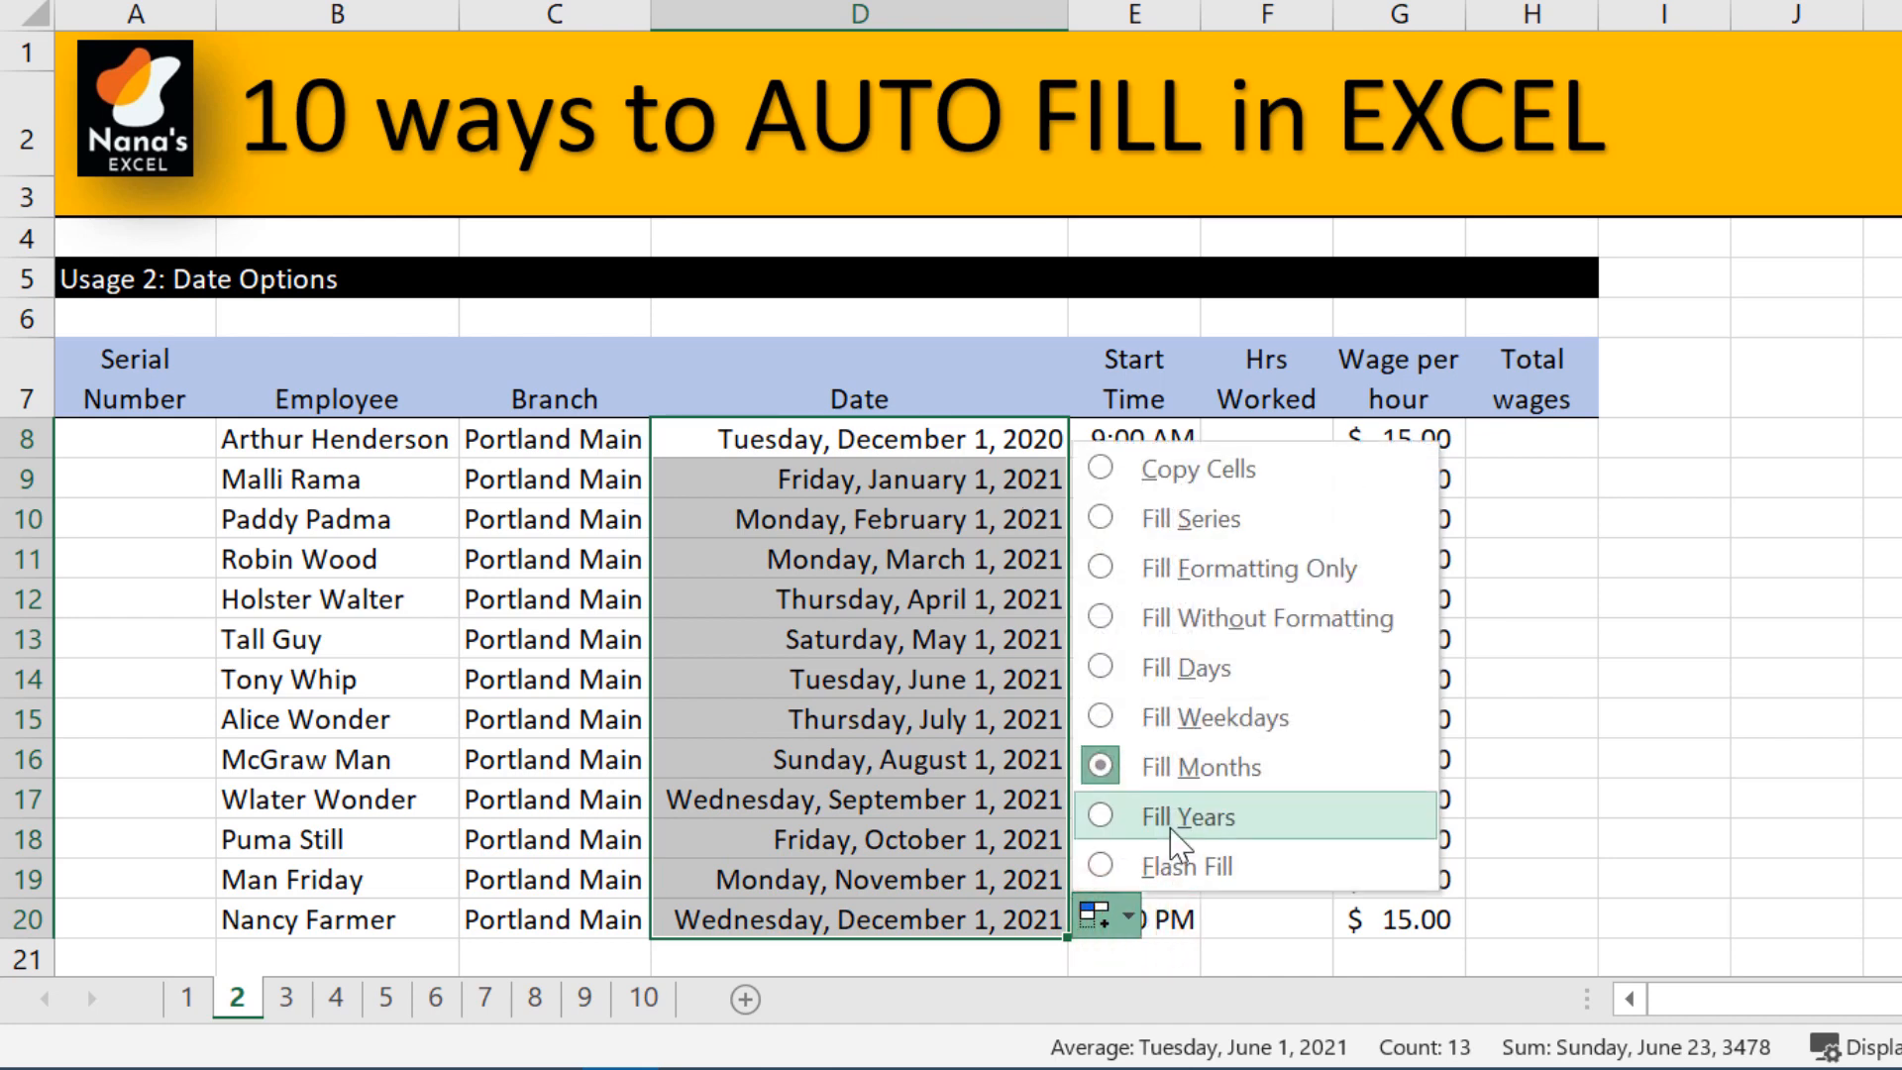
click(1171, 829)
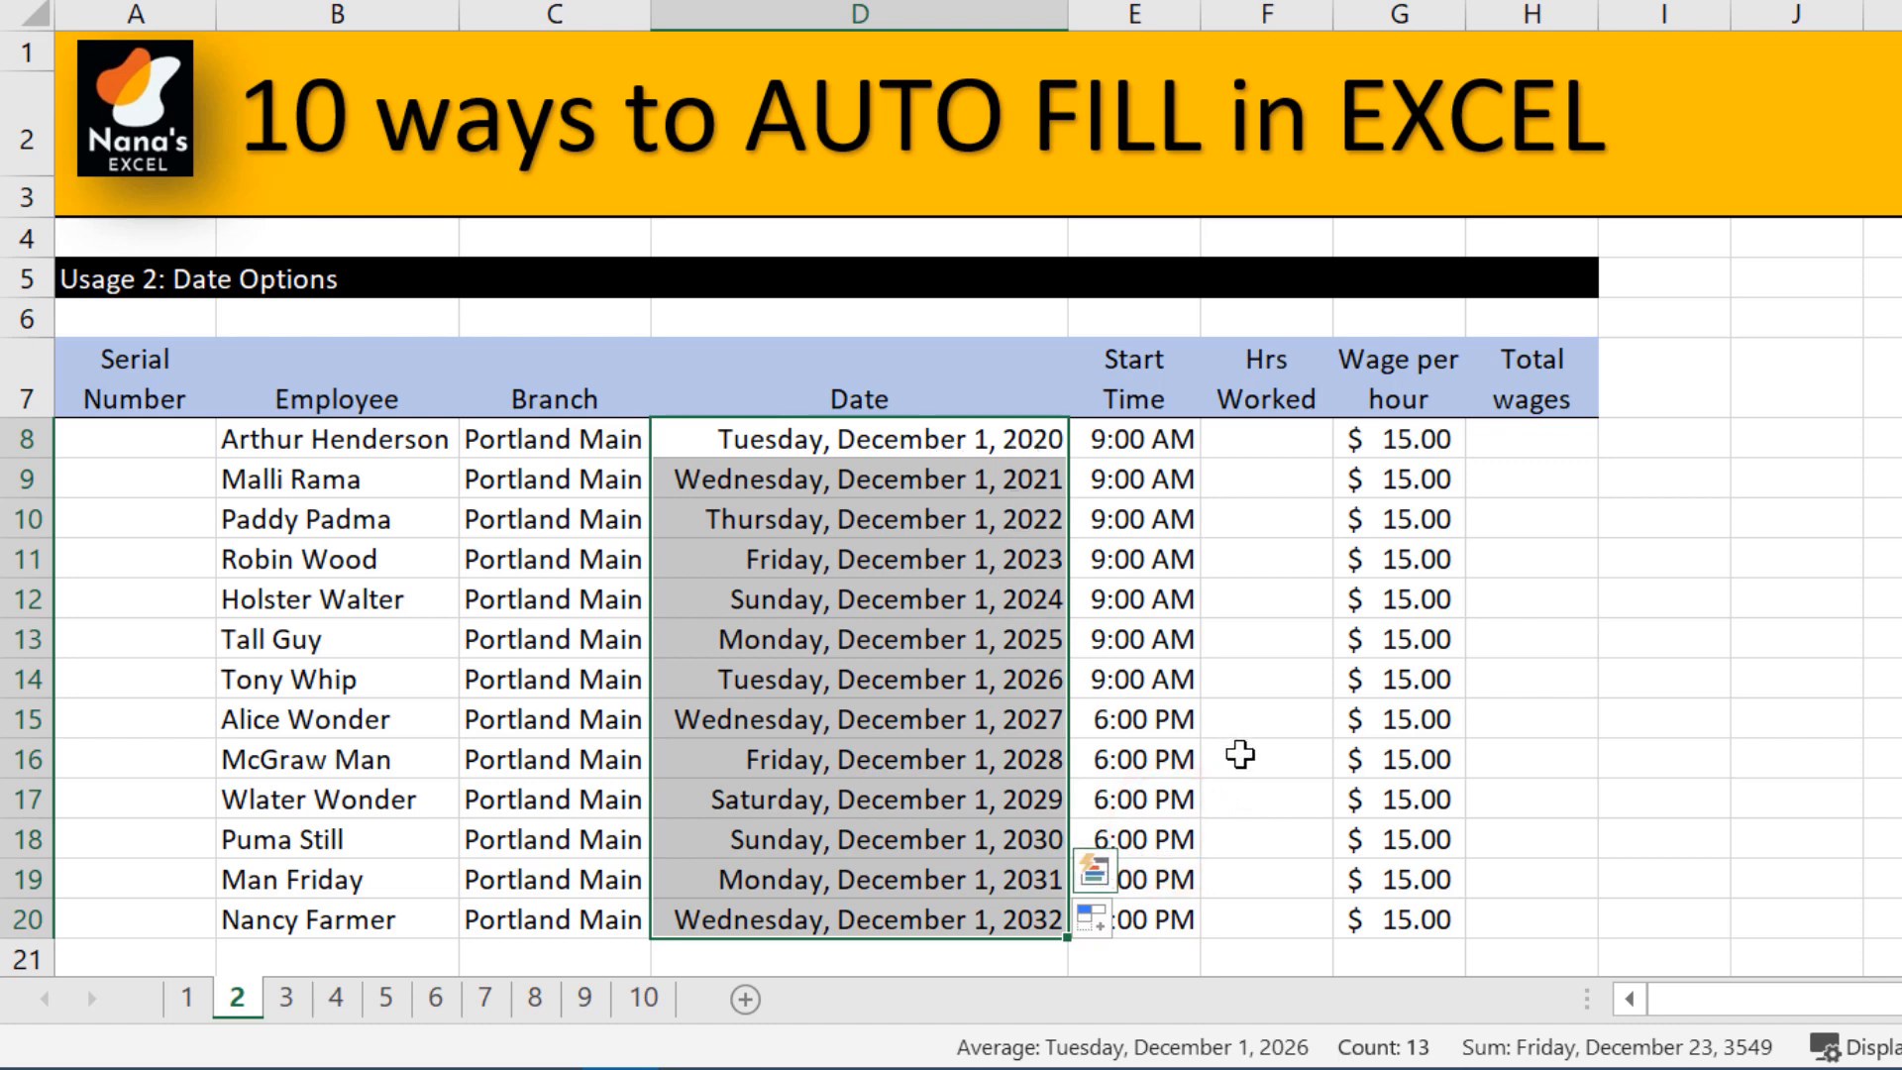
click(1267, 920)
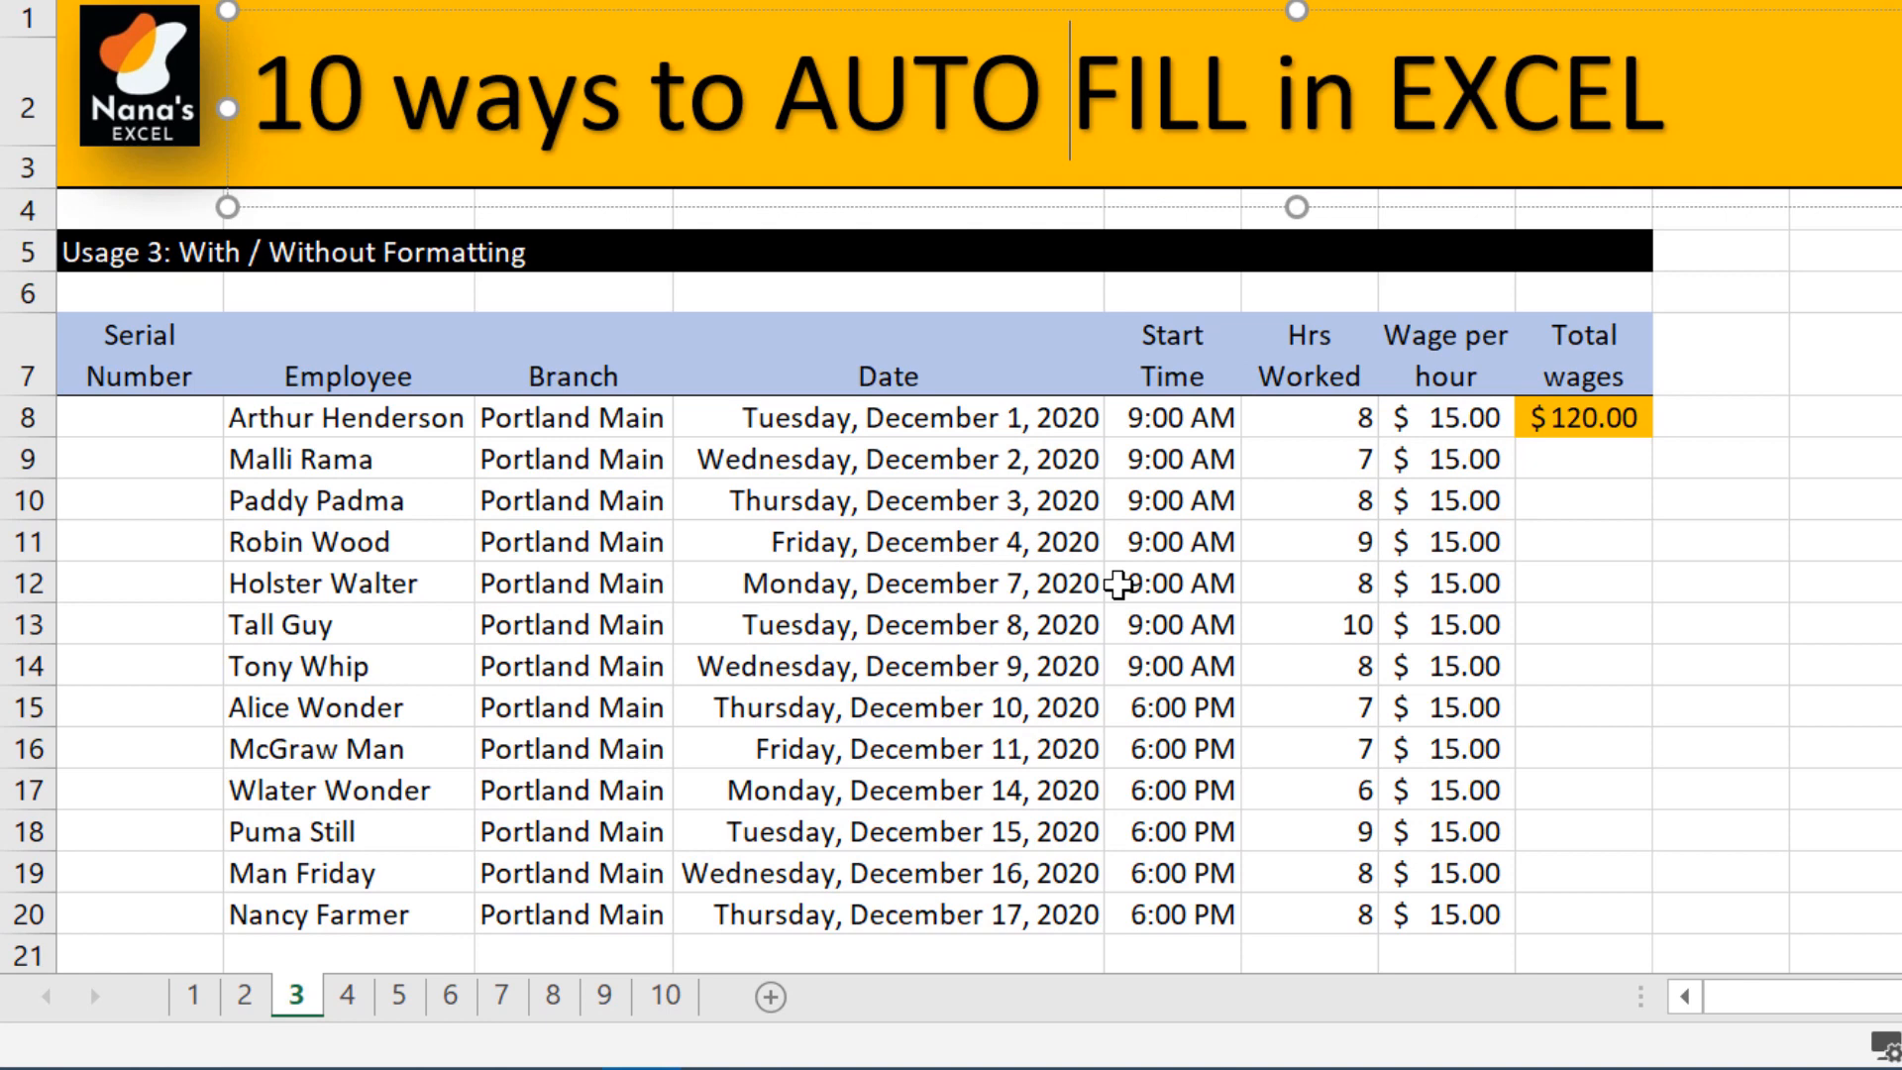
On sheet 3, fill the total wages formula from H8 down to H20 with its formatting and view the Auto Fill options
click(1575, 423)
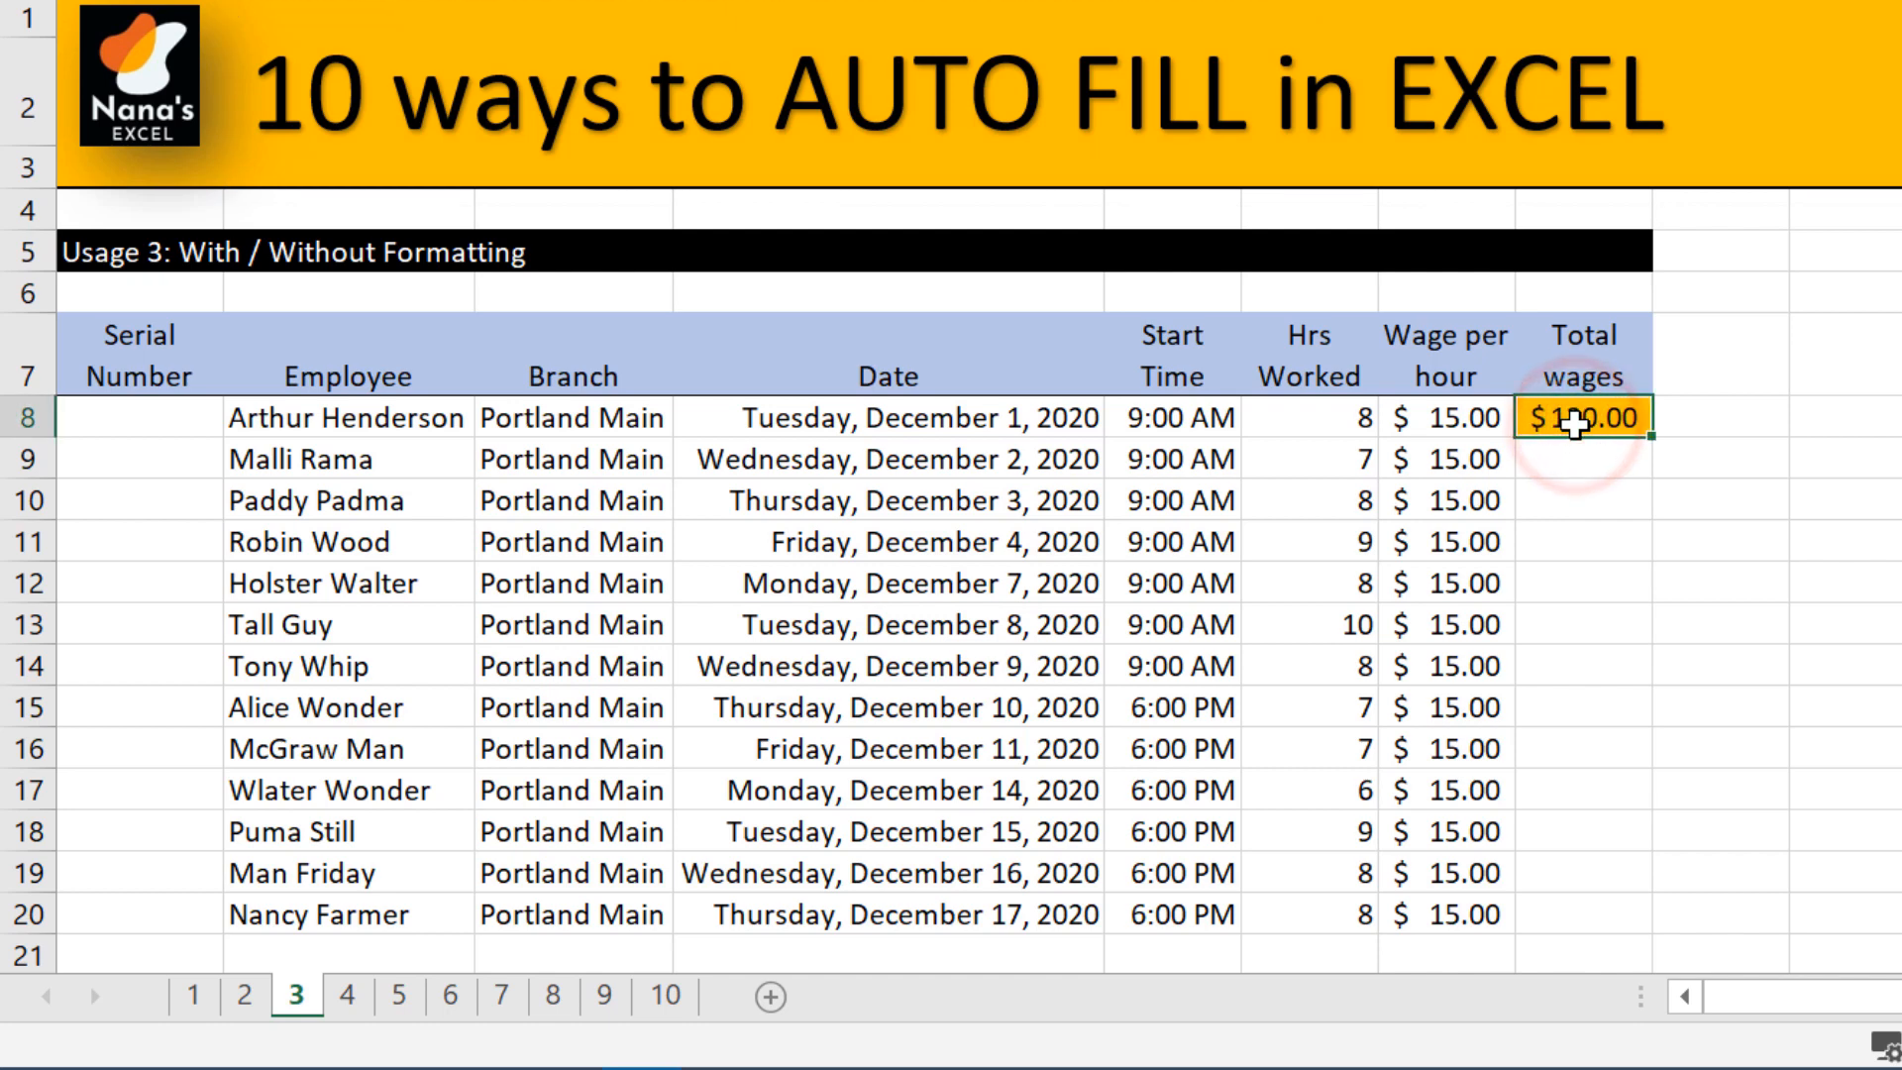
click(1333, 422)
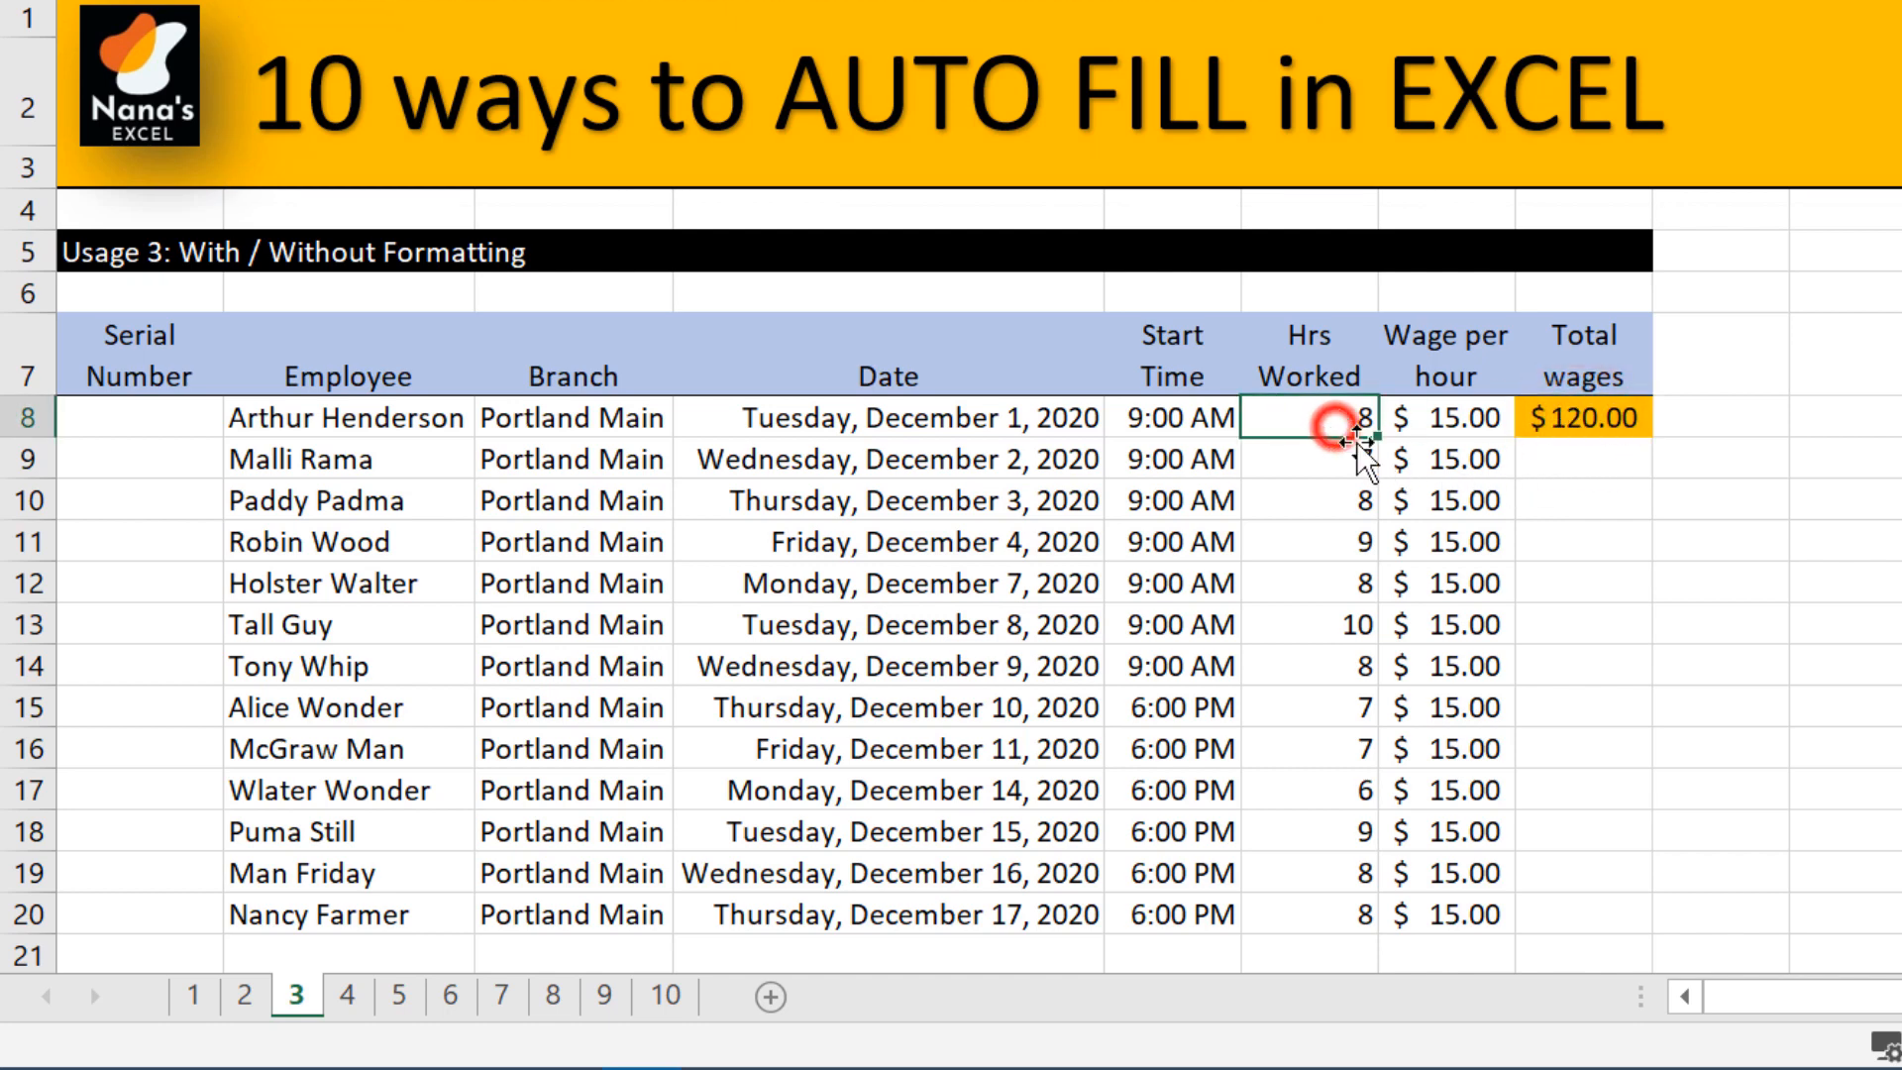
click(1457, 425)
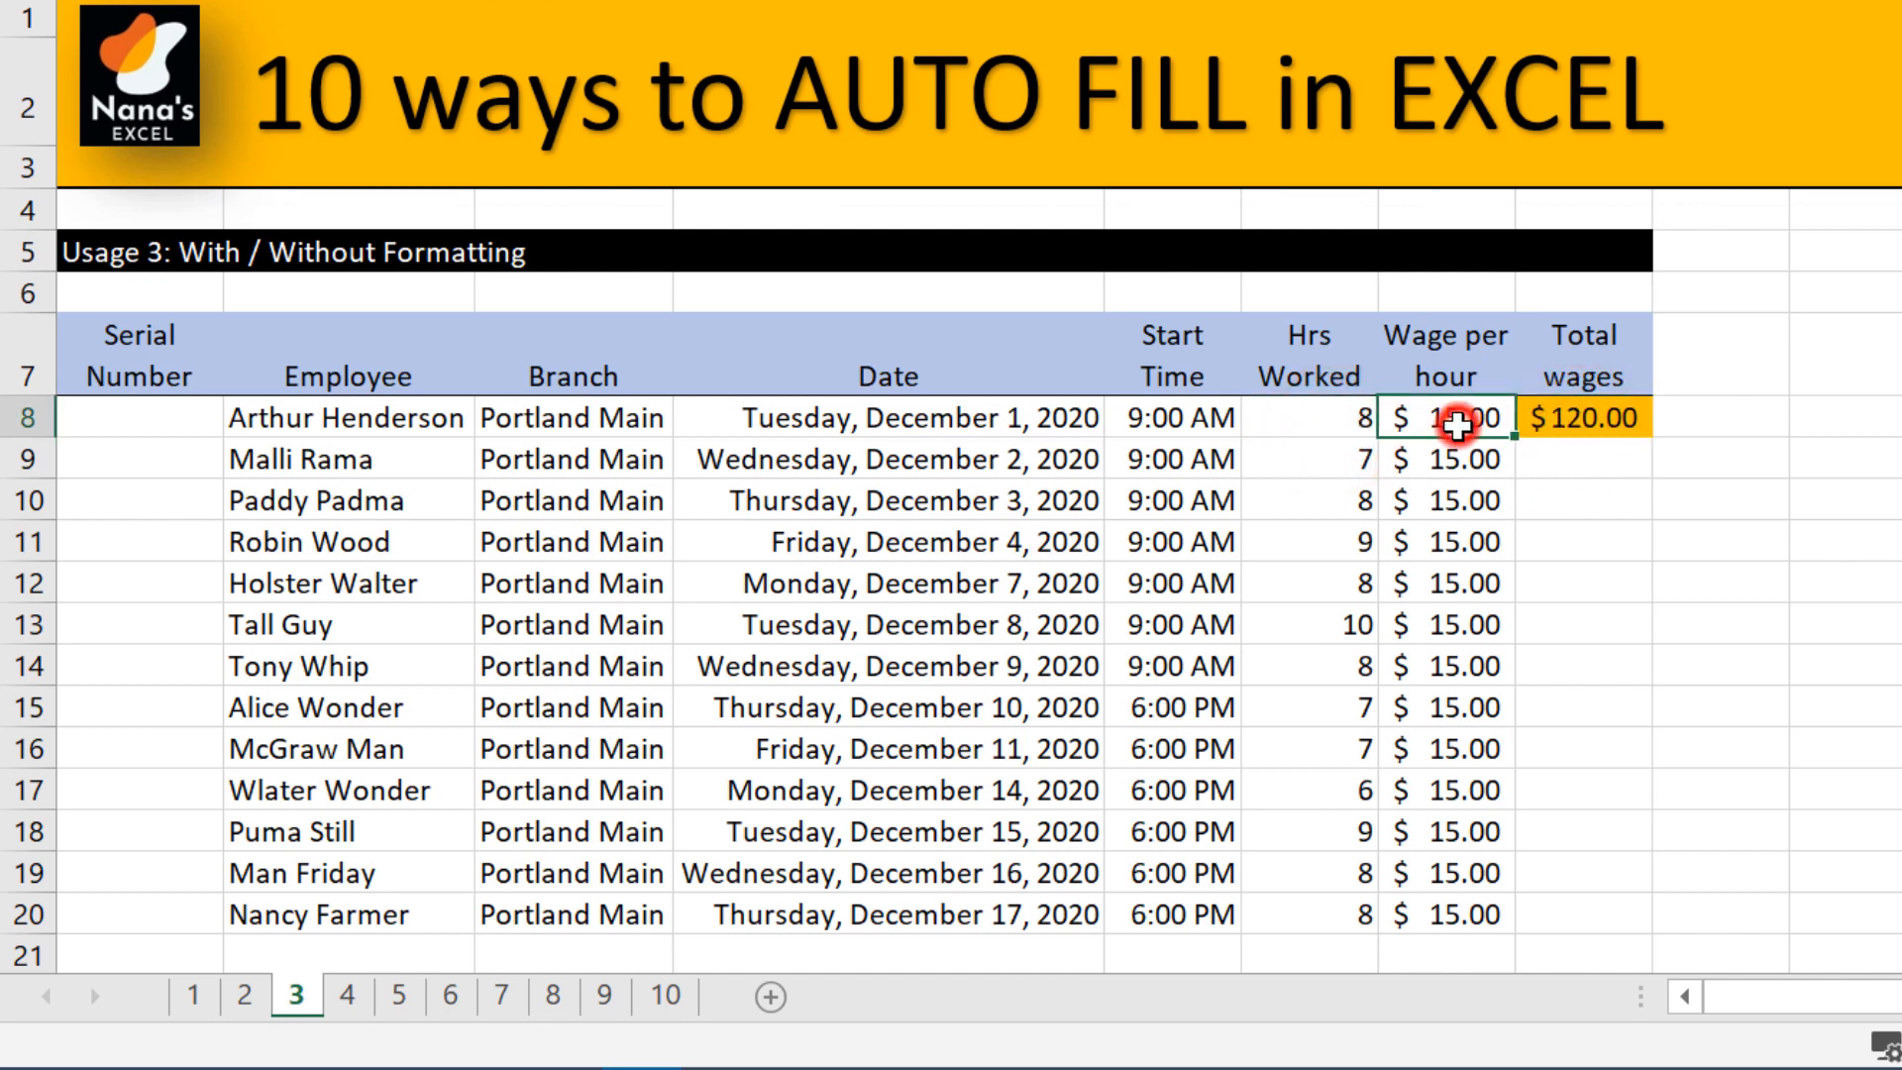
click(1631, 429)
drag(1650, 441, 1611, 913)
click(1712, 915)
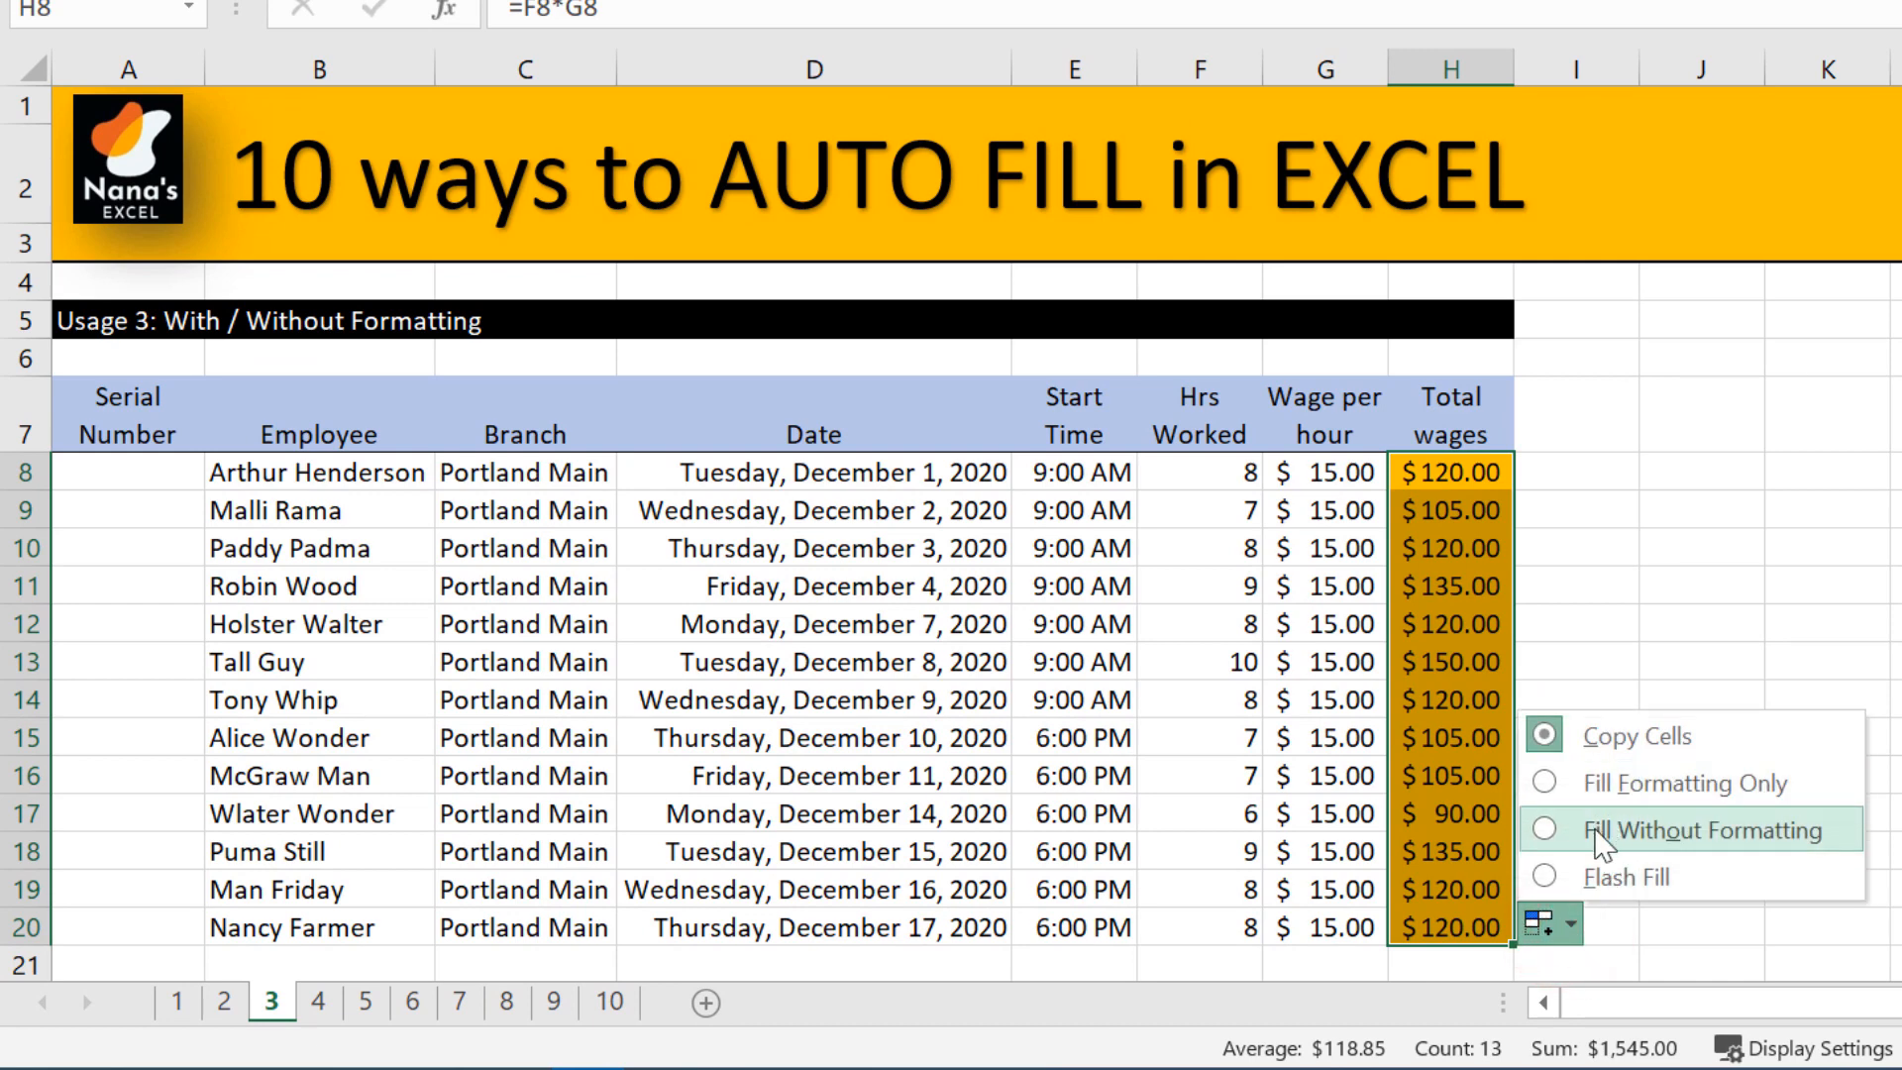
click(1644, 594)
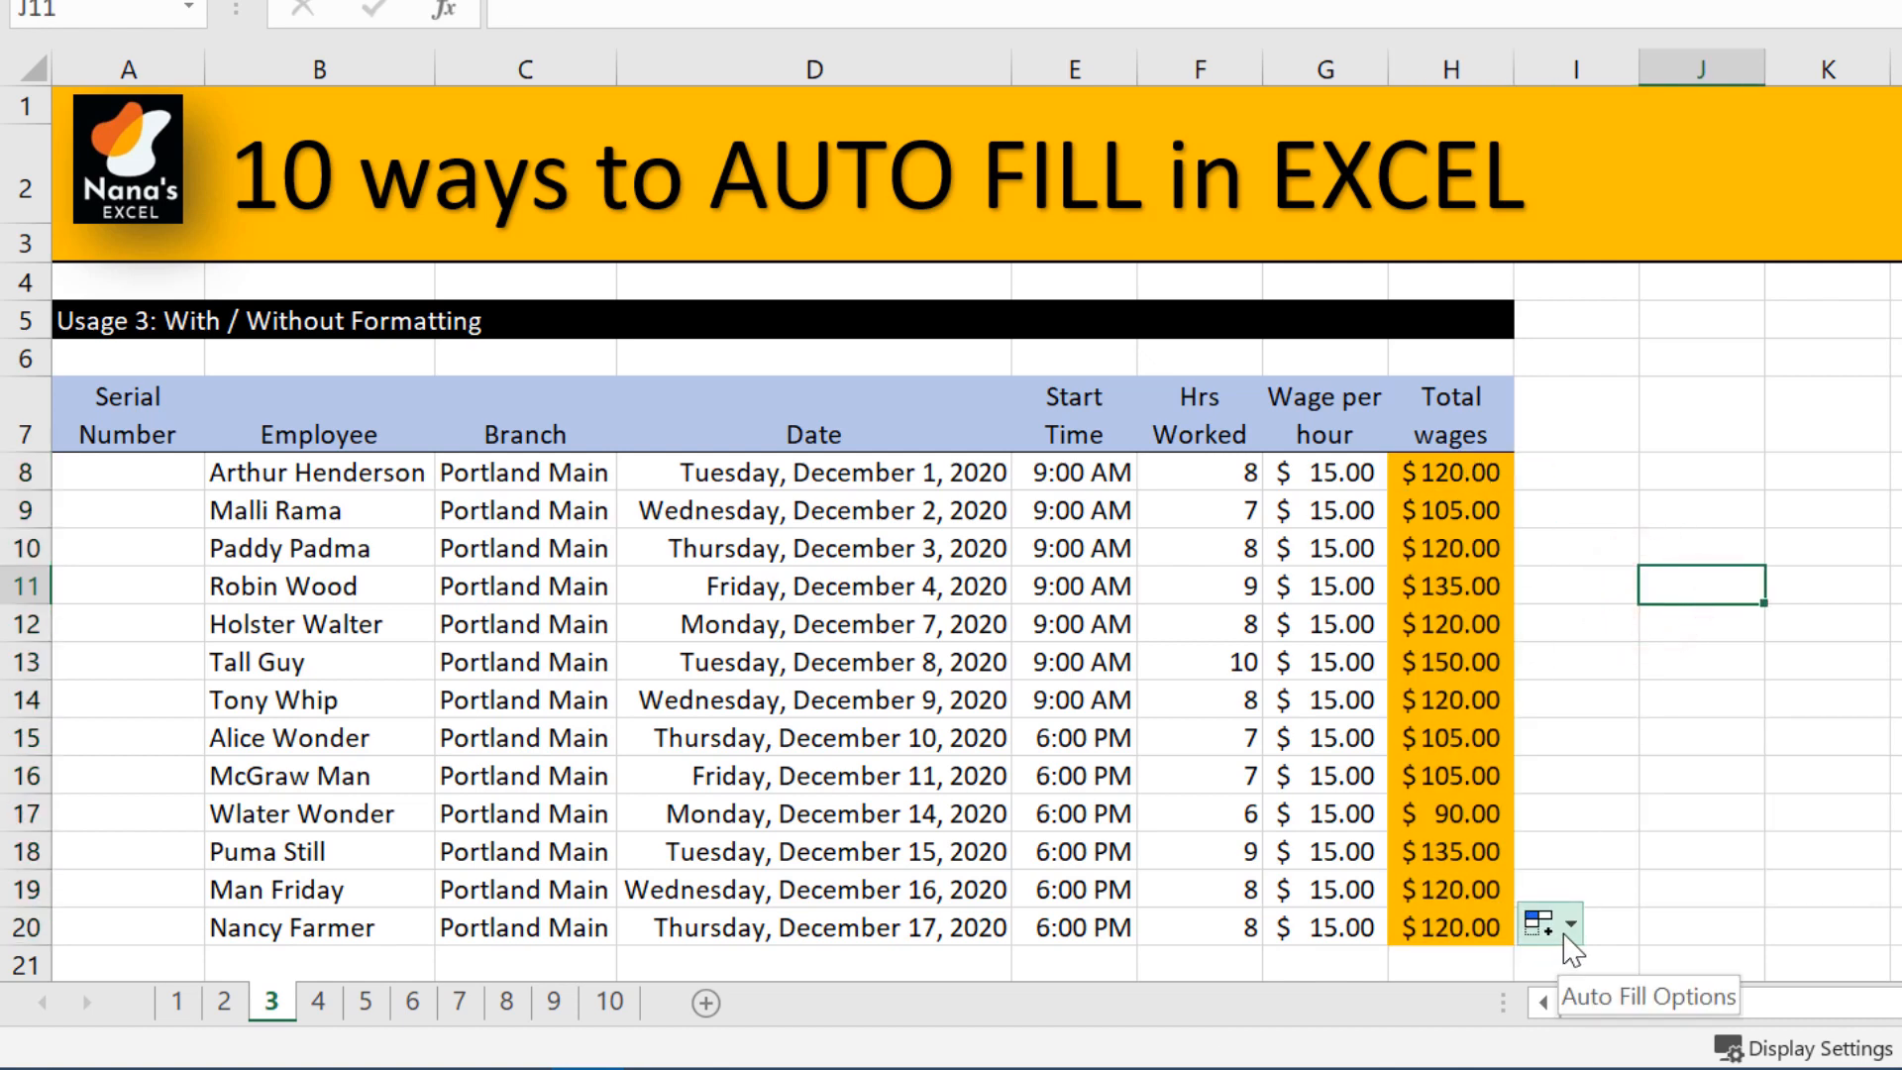
Change the total wages fill in H8:H20 to Fill Without Formatting, followed by Fill Formatting Only
click(1567, 932)
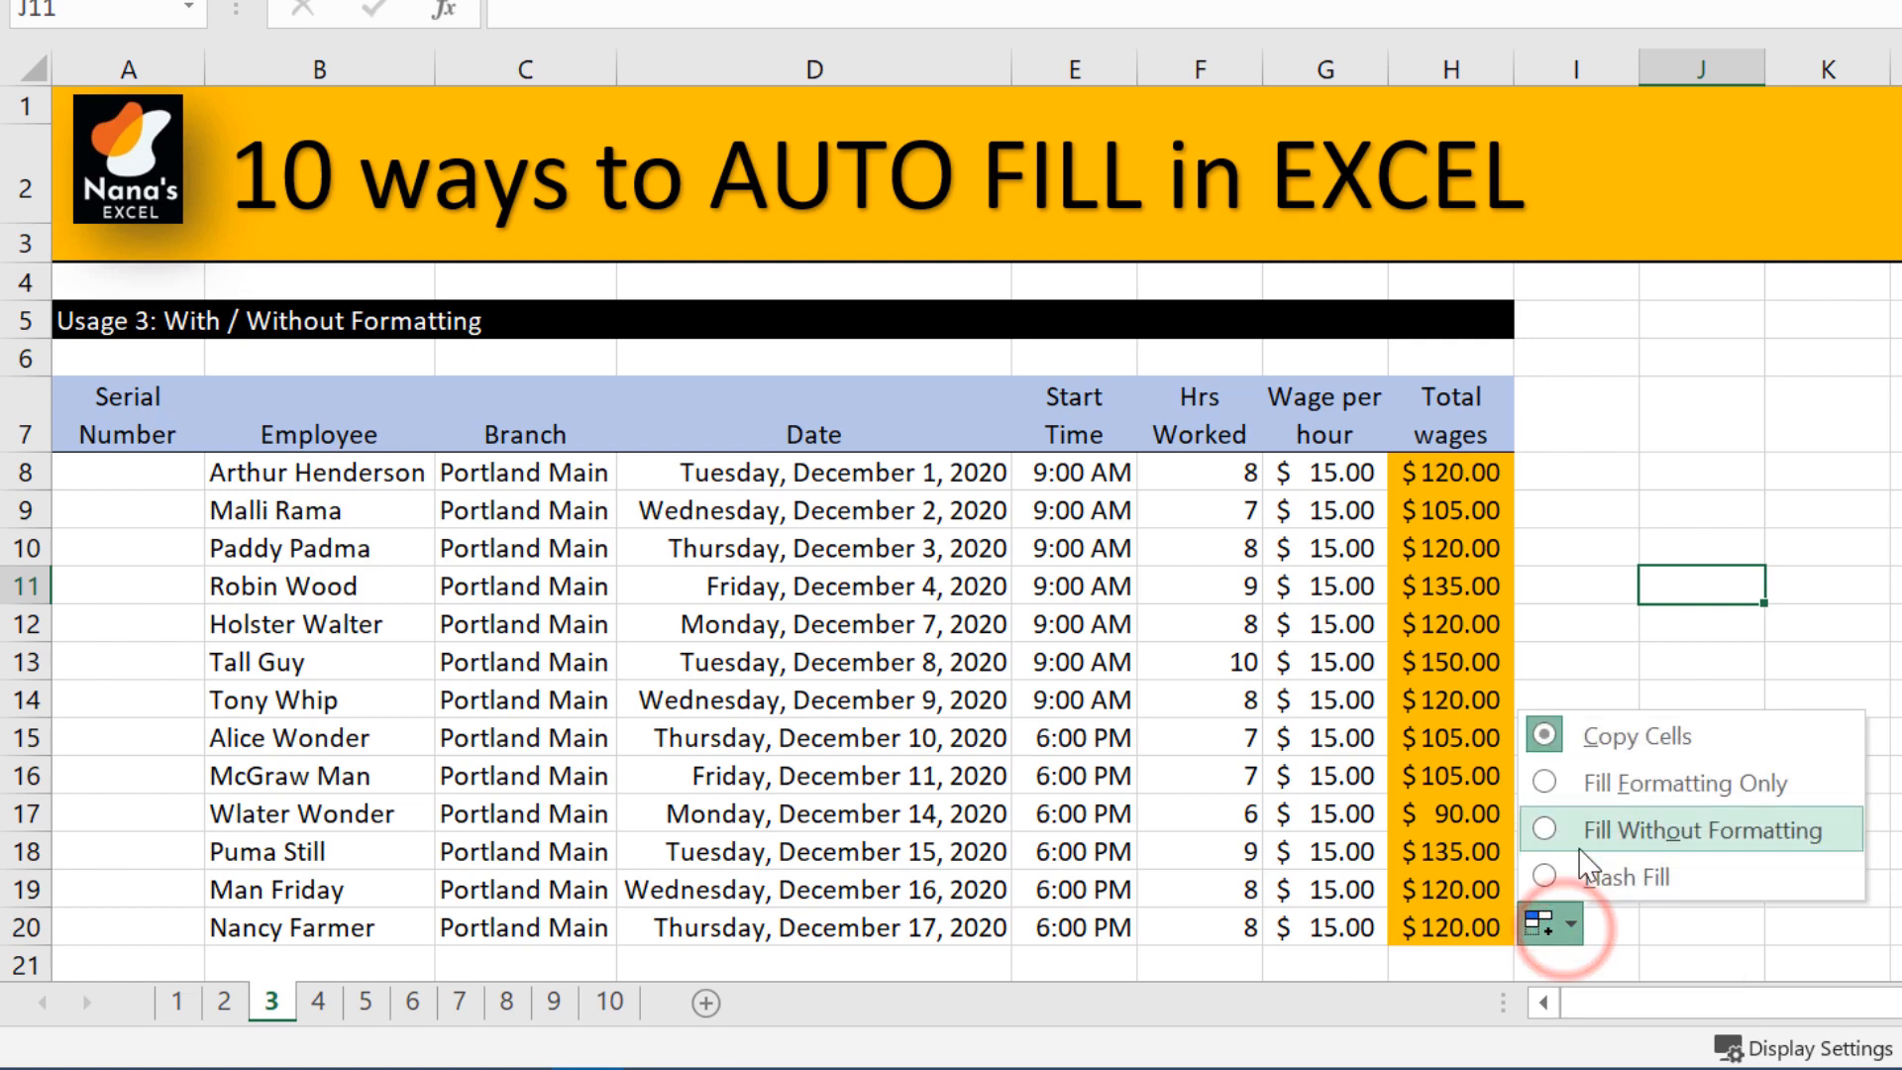
click(1577, 844)
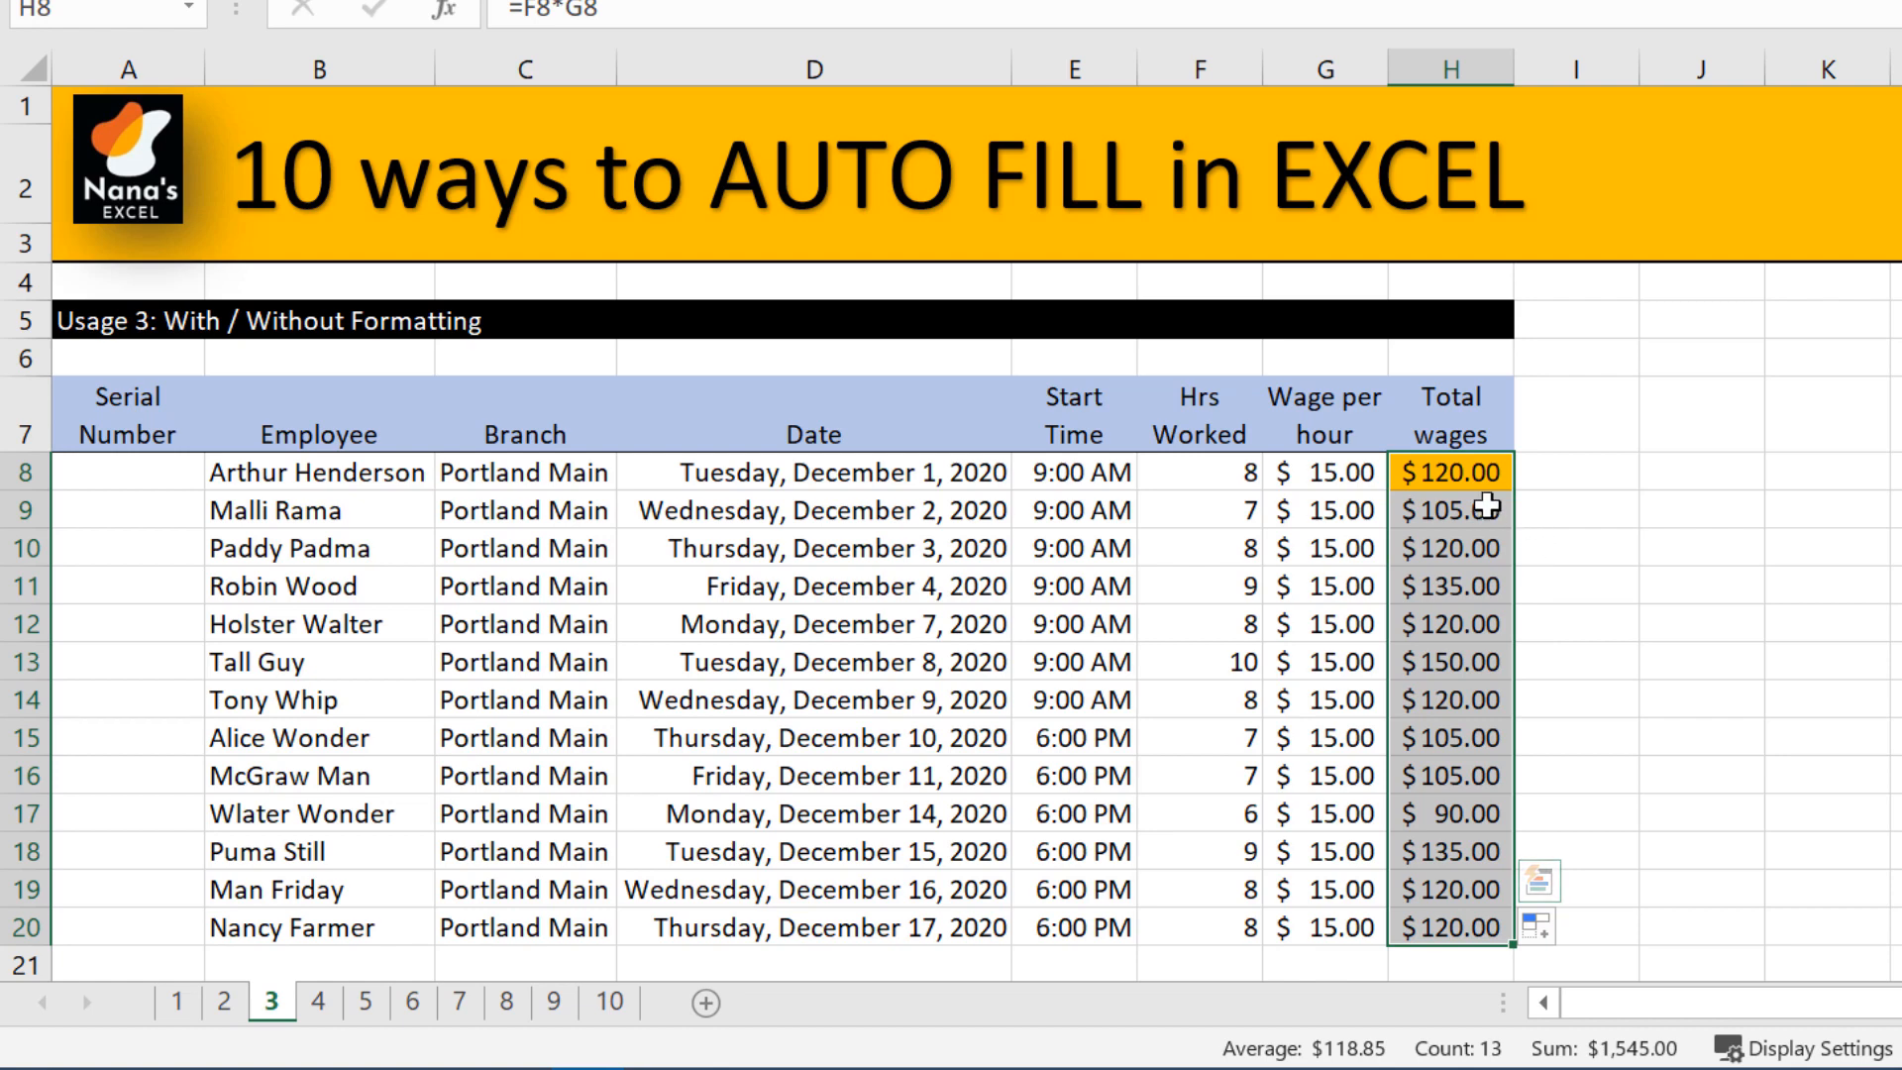
click(1565, 928)
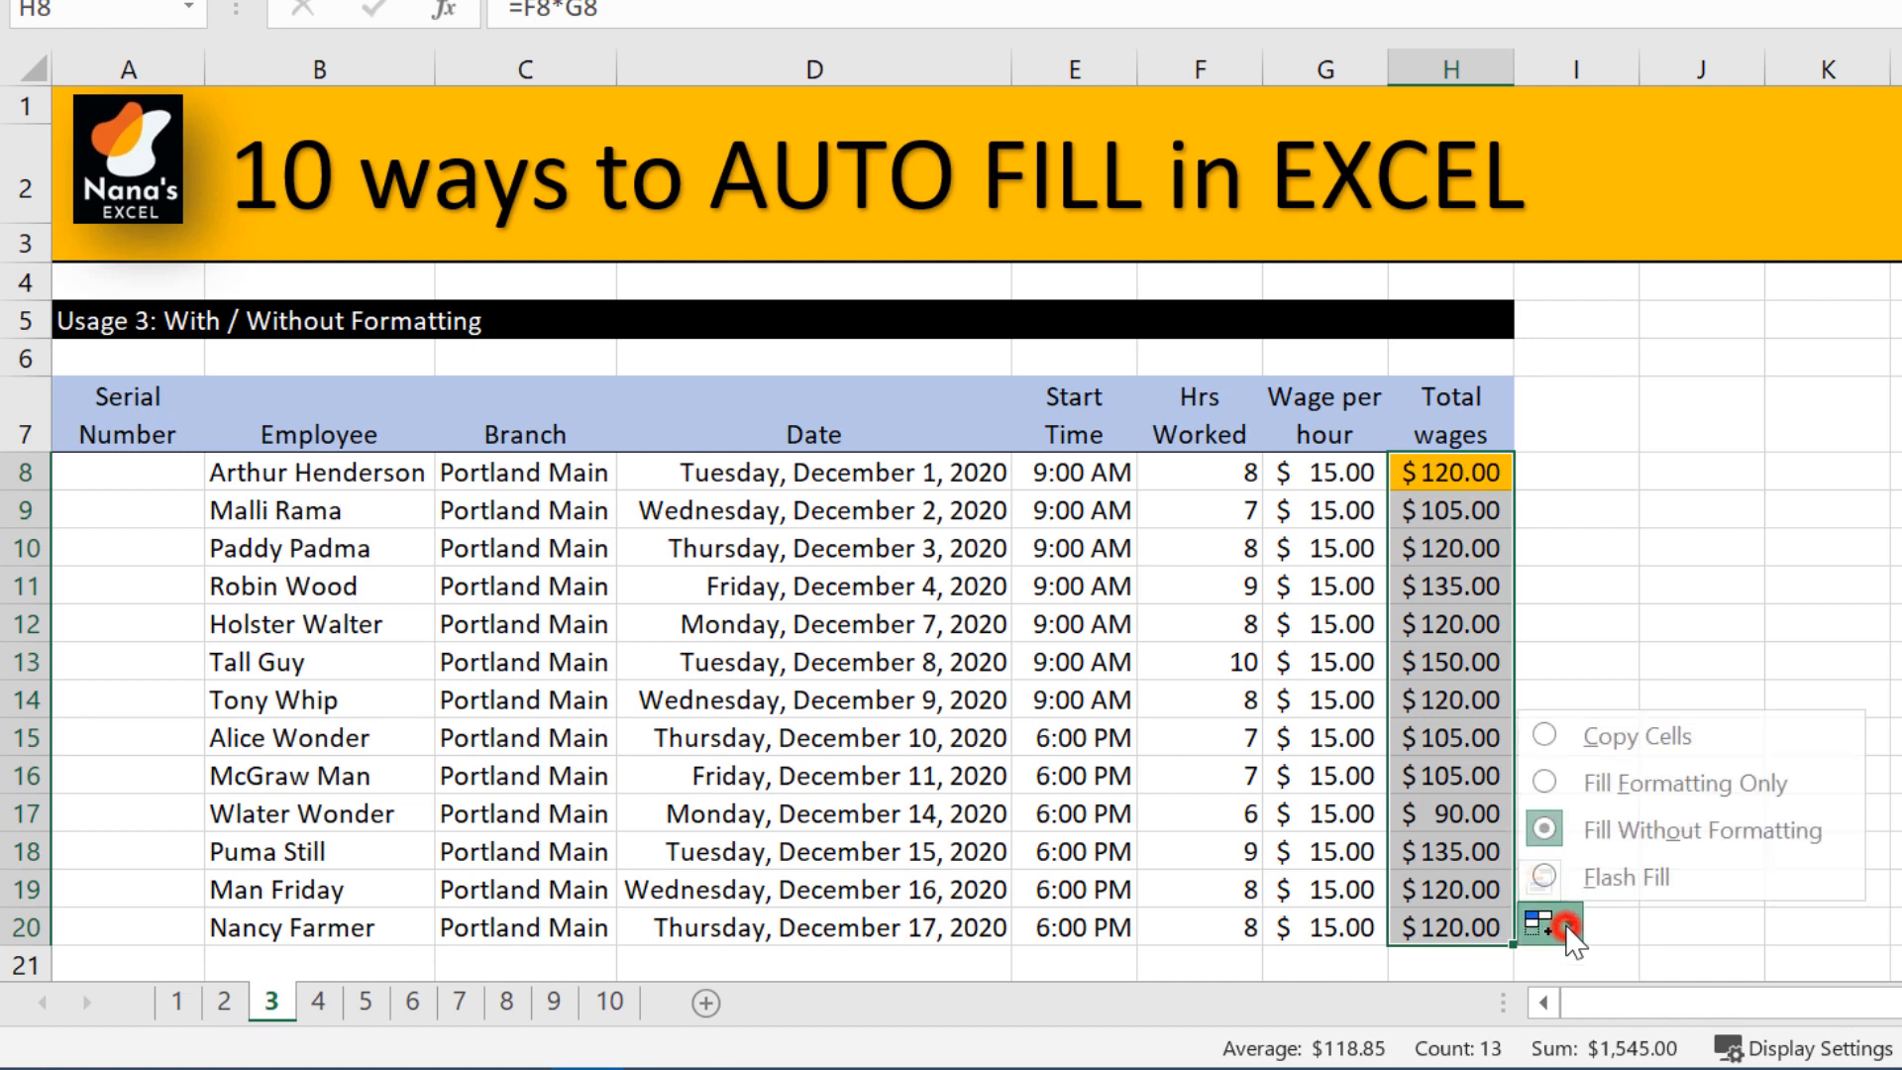
click(1559, 789)
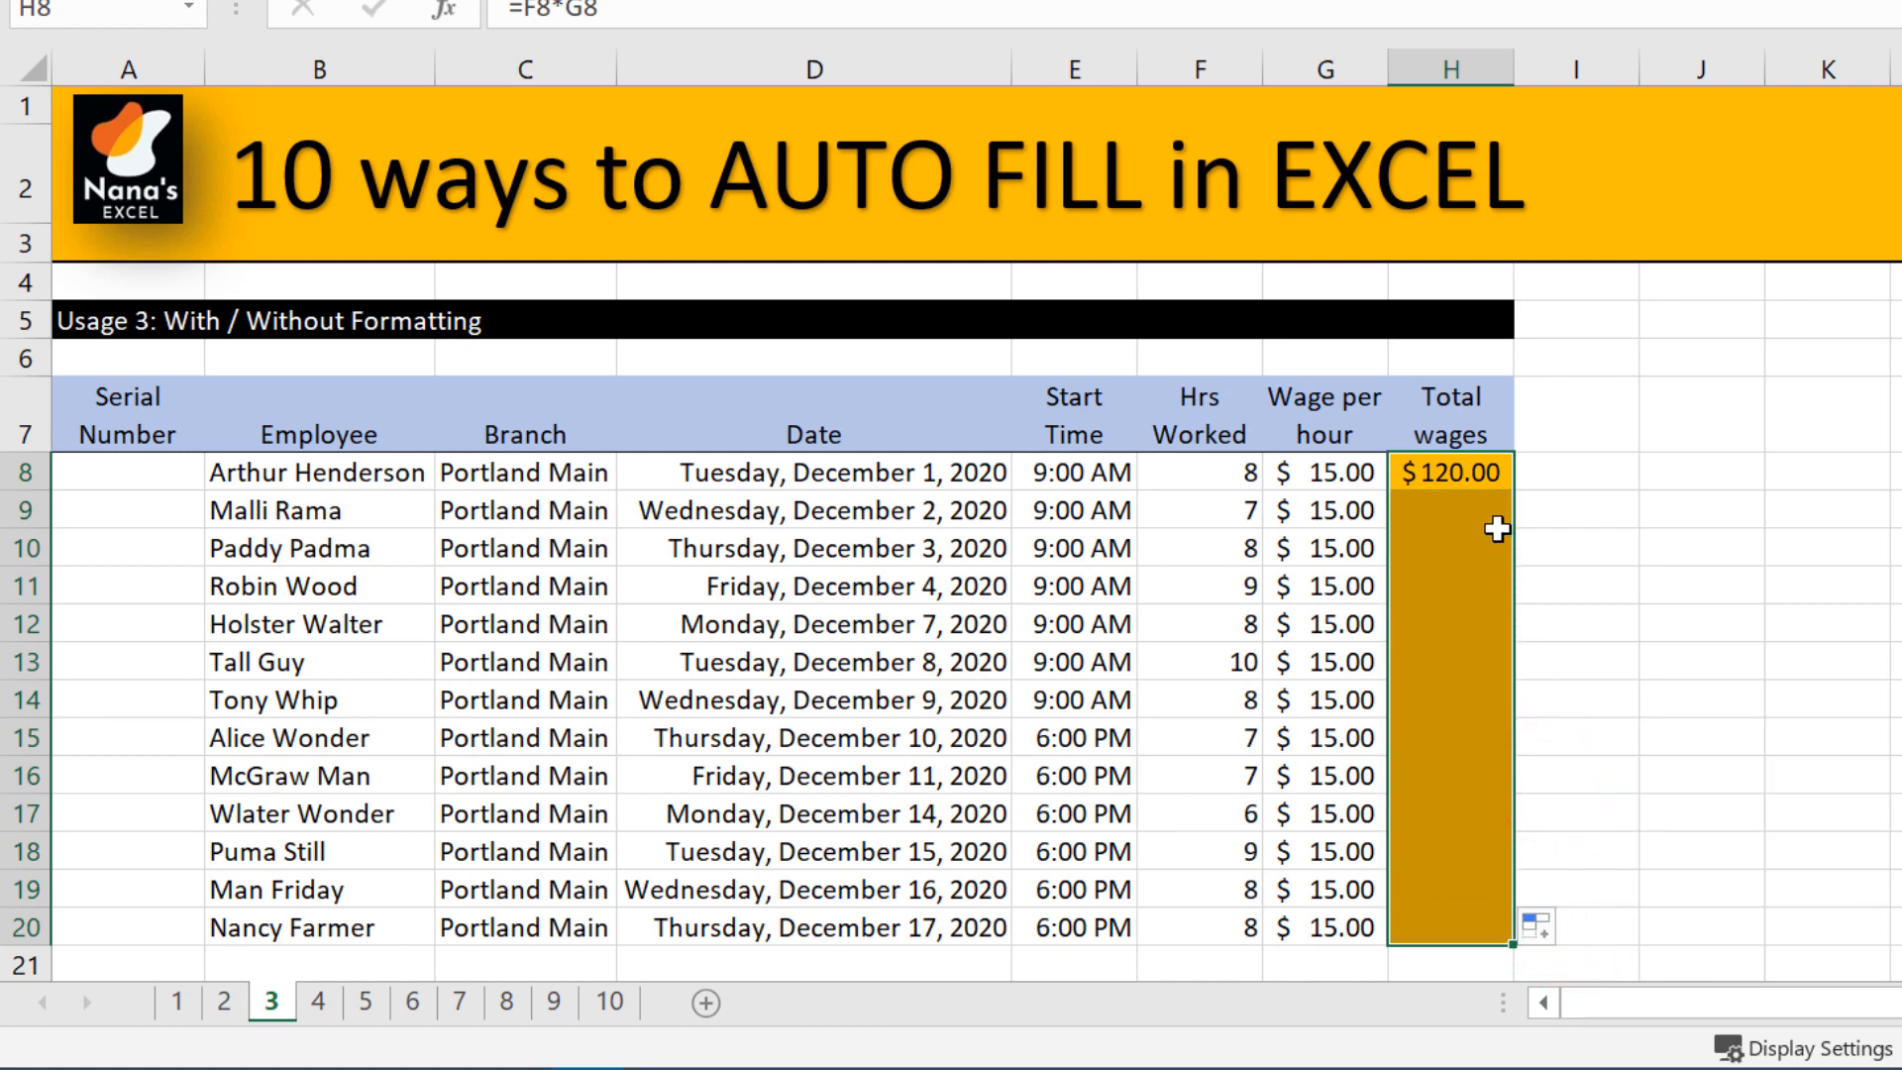
Open the Auto Fill options of the total wages fill in H8:H20
click(1567, 927)
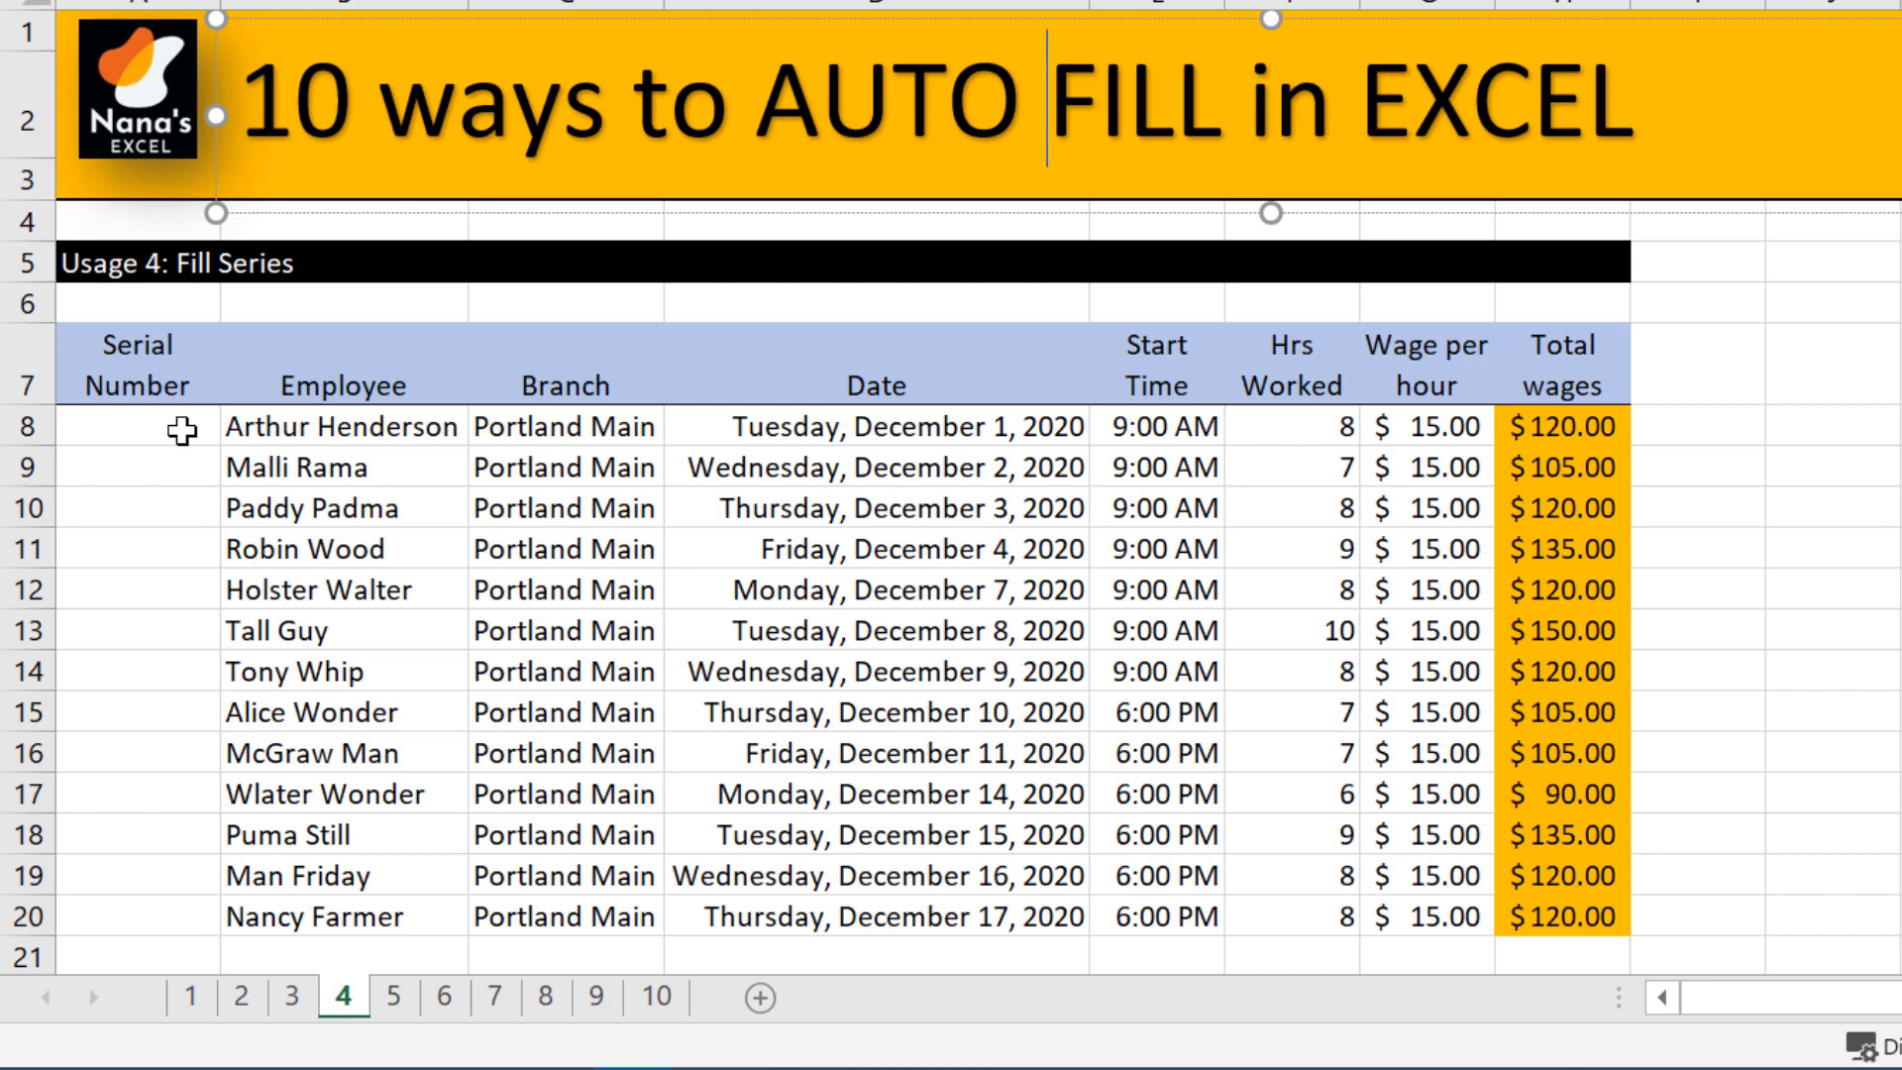
On sheet 4, enter 1 in A8, fill it down to A20 and change the fill to Fill Series
click(181, 430)
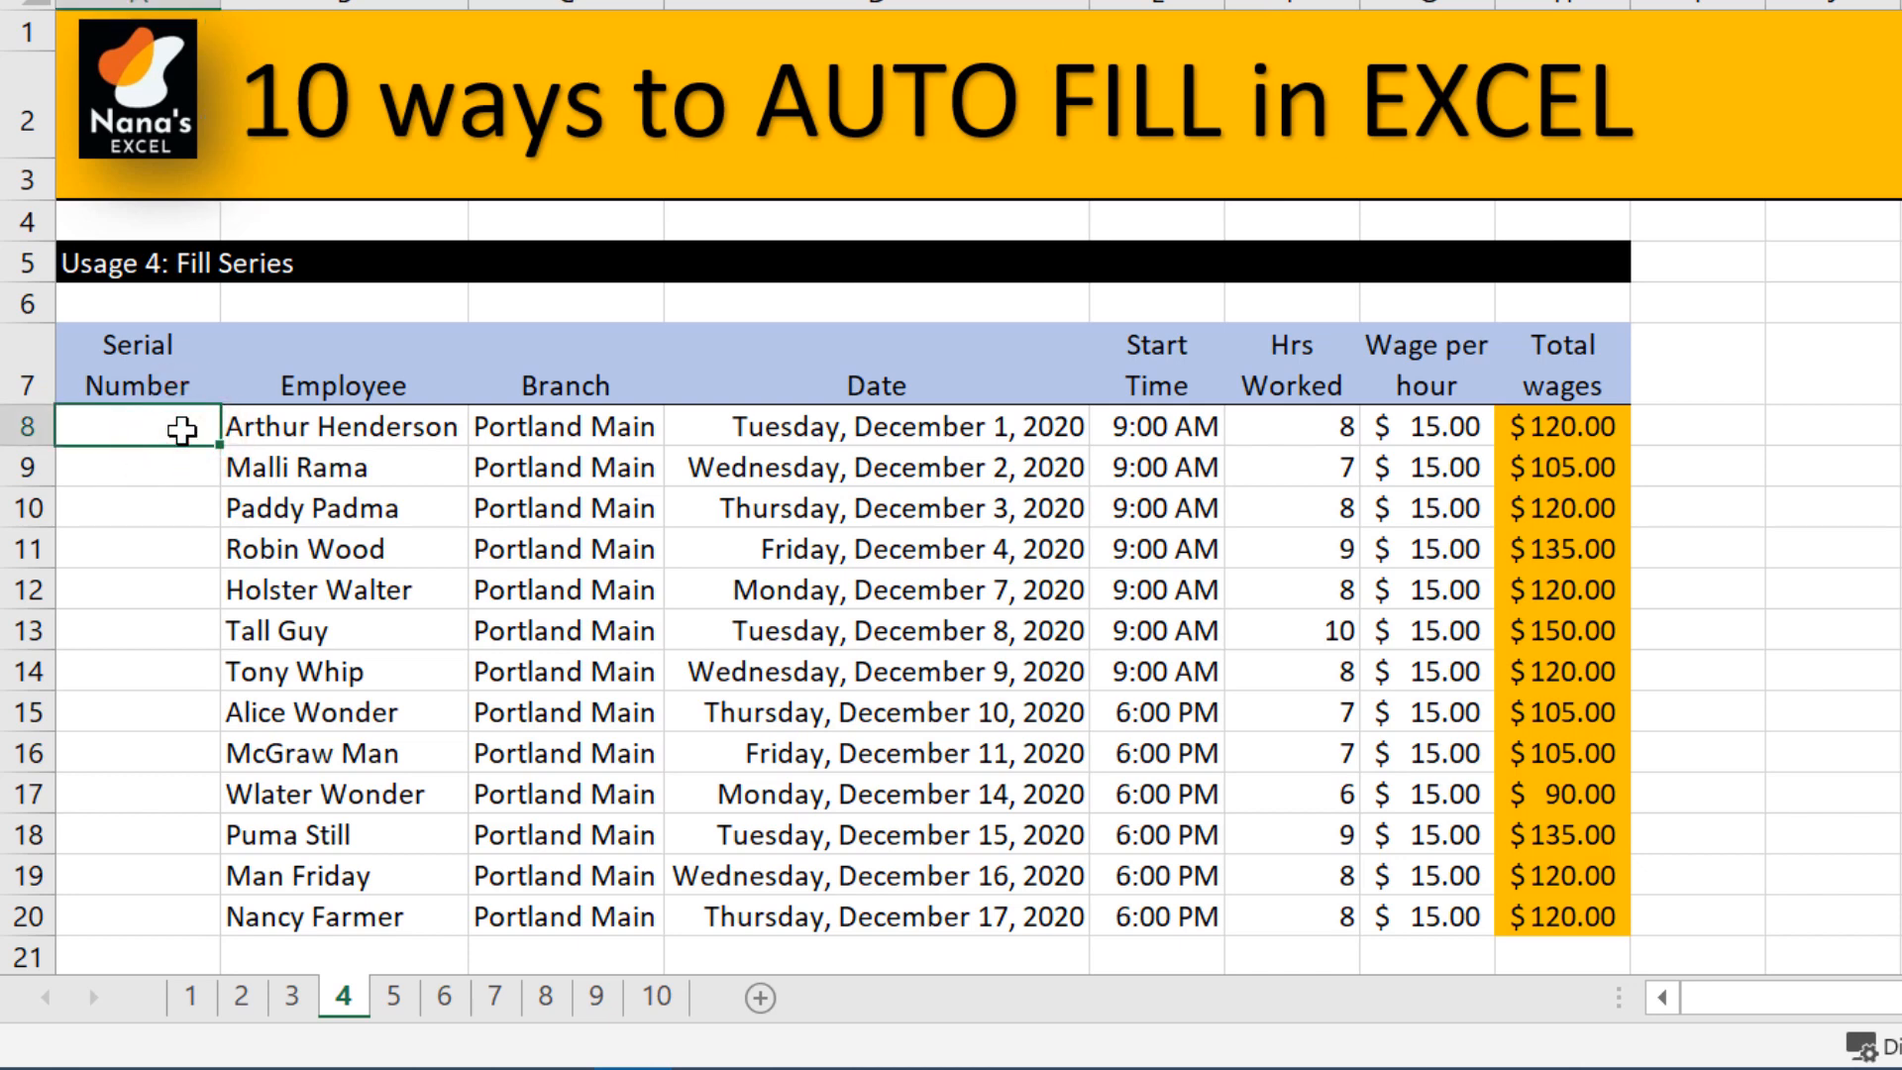
text(1)
click(147, 474)
click(166, 434)
drag(220, 445, 212, 922)
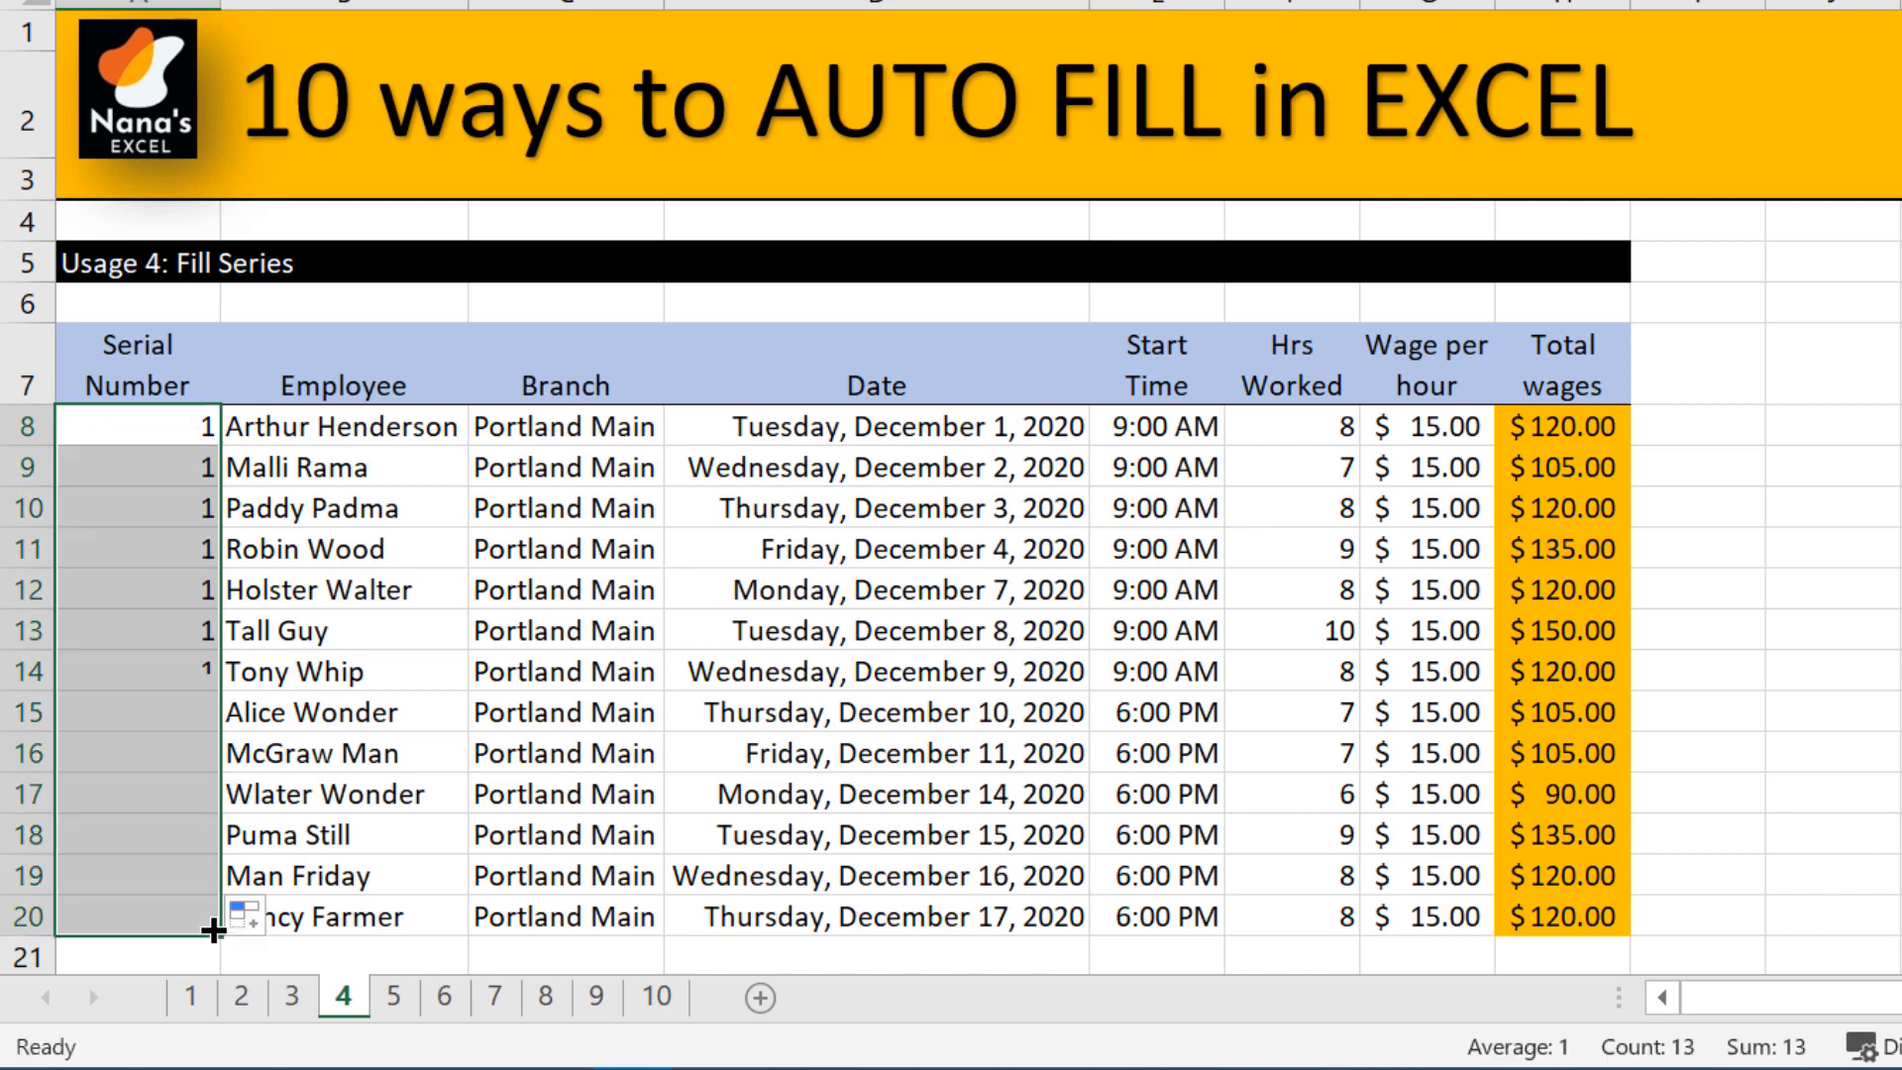
click(276, 920)
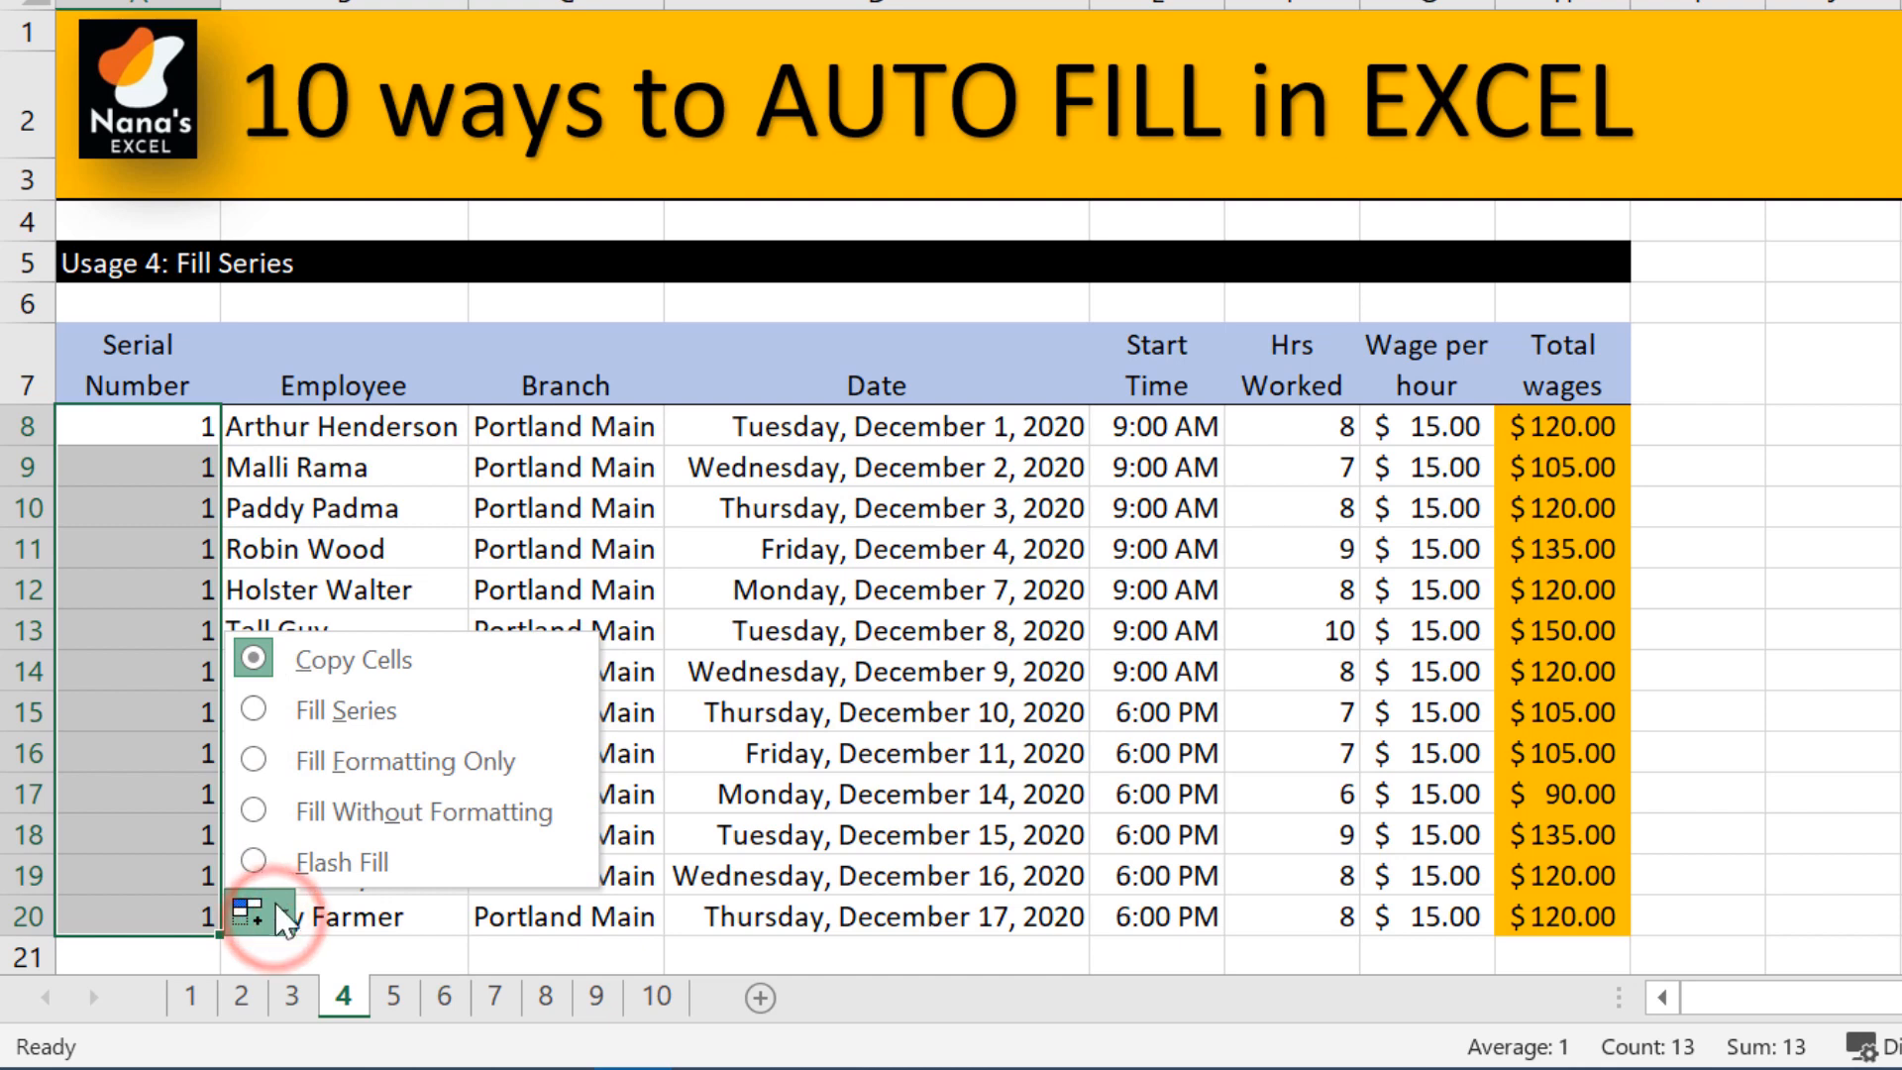
click(301, 713)
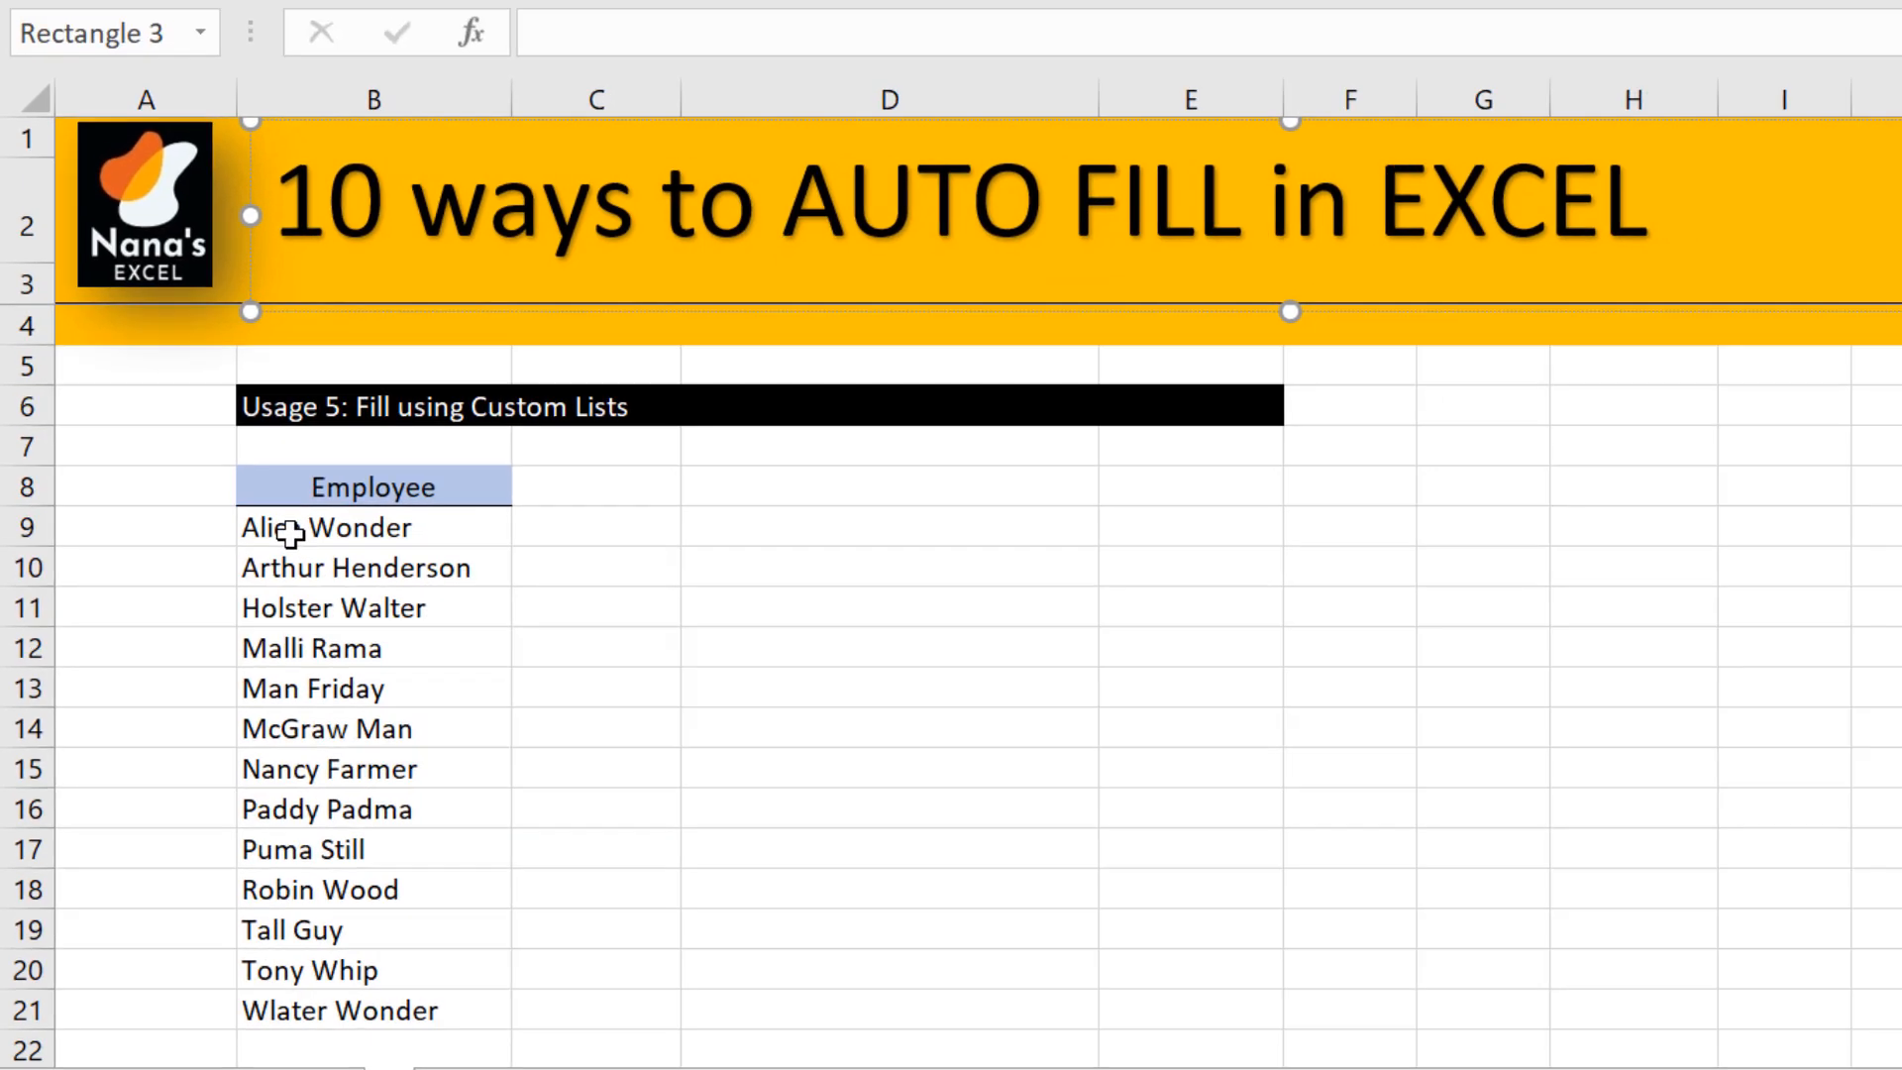
On sheet 5, select the employee names in B9:B21 and open the custom lists editor from the advanced options
drag(305, 496, 305, 545)
drag(220, 691, 255, 1025)
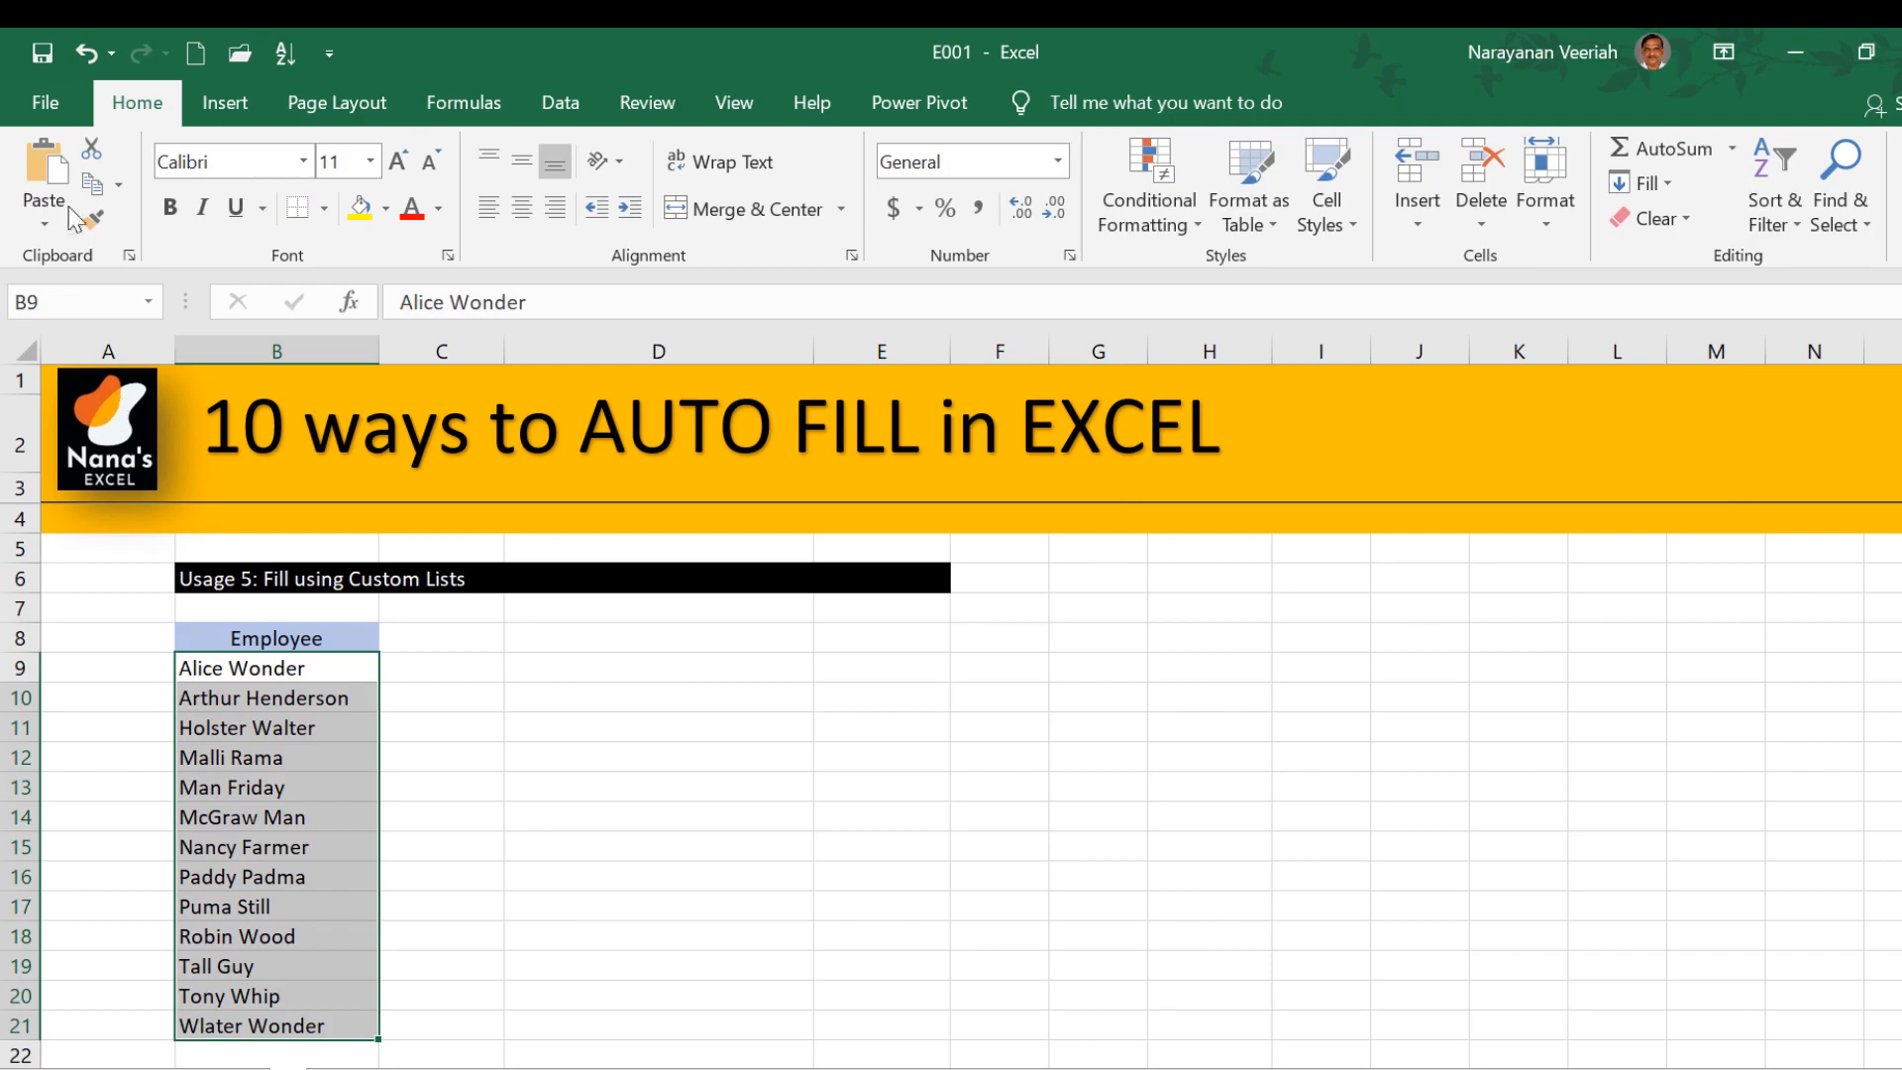
click(45, 99)
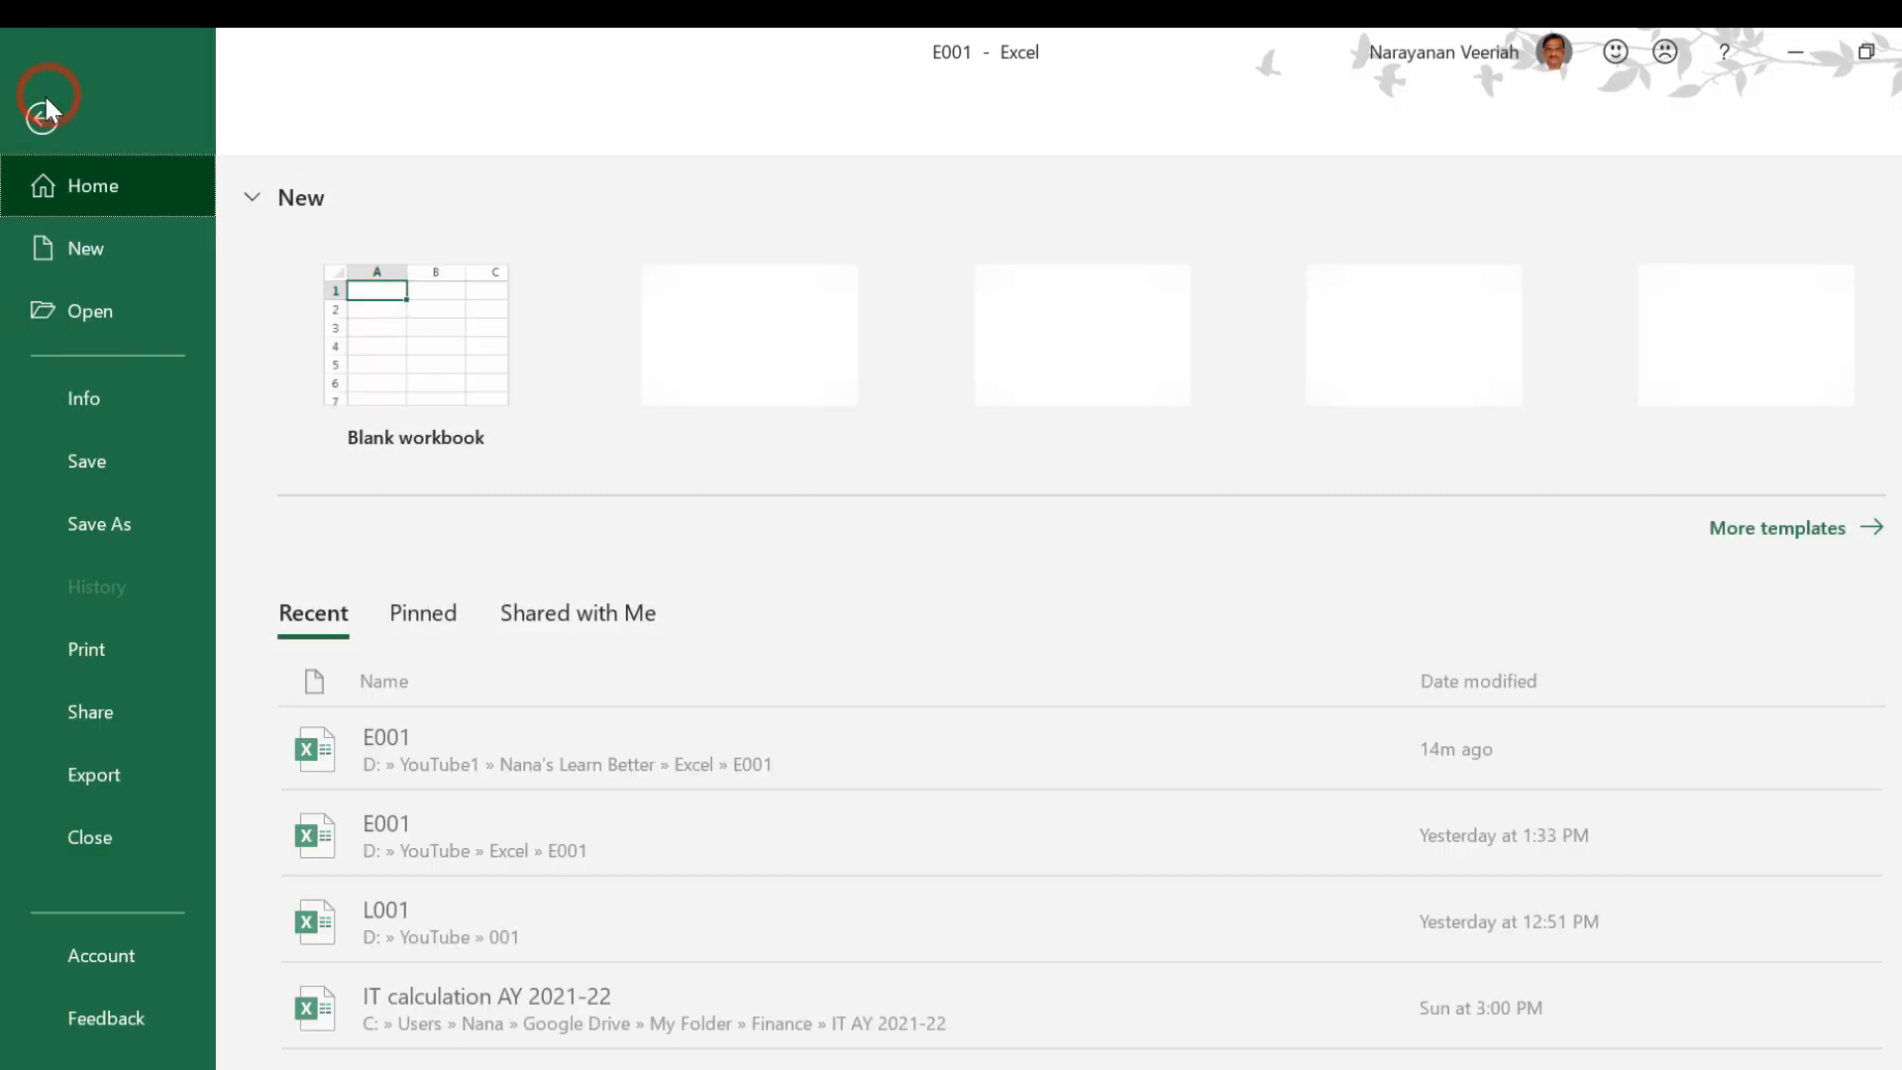
click(103, 1064)
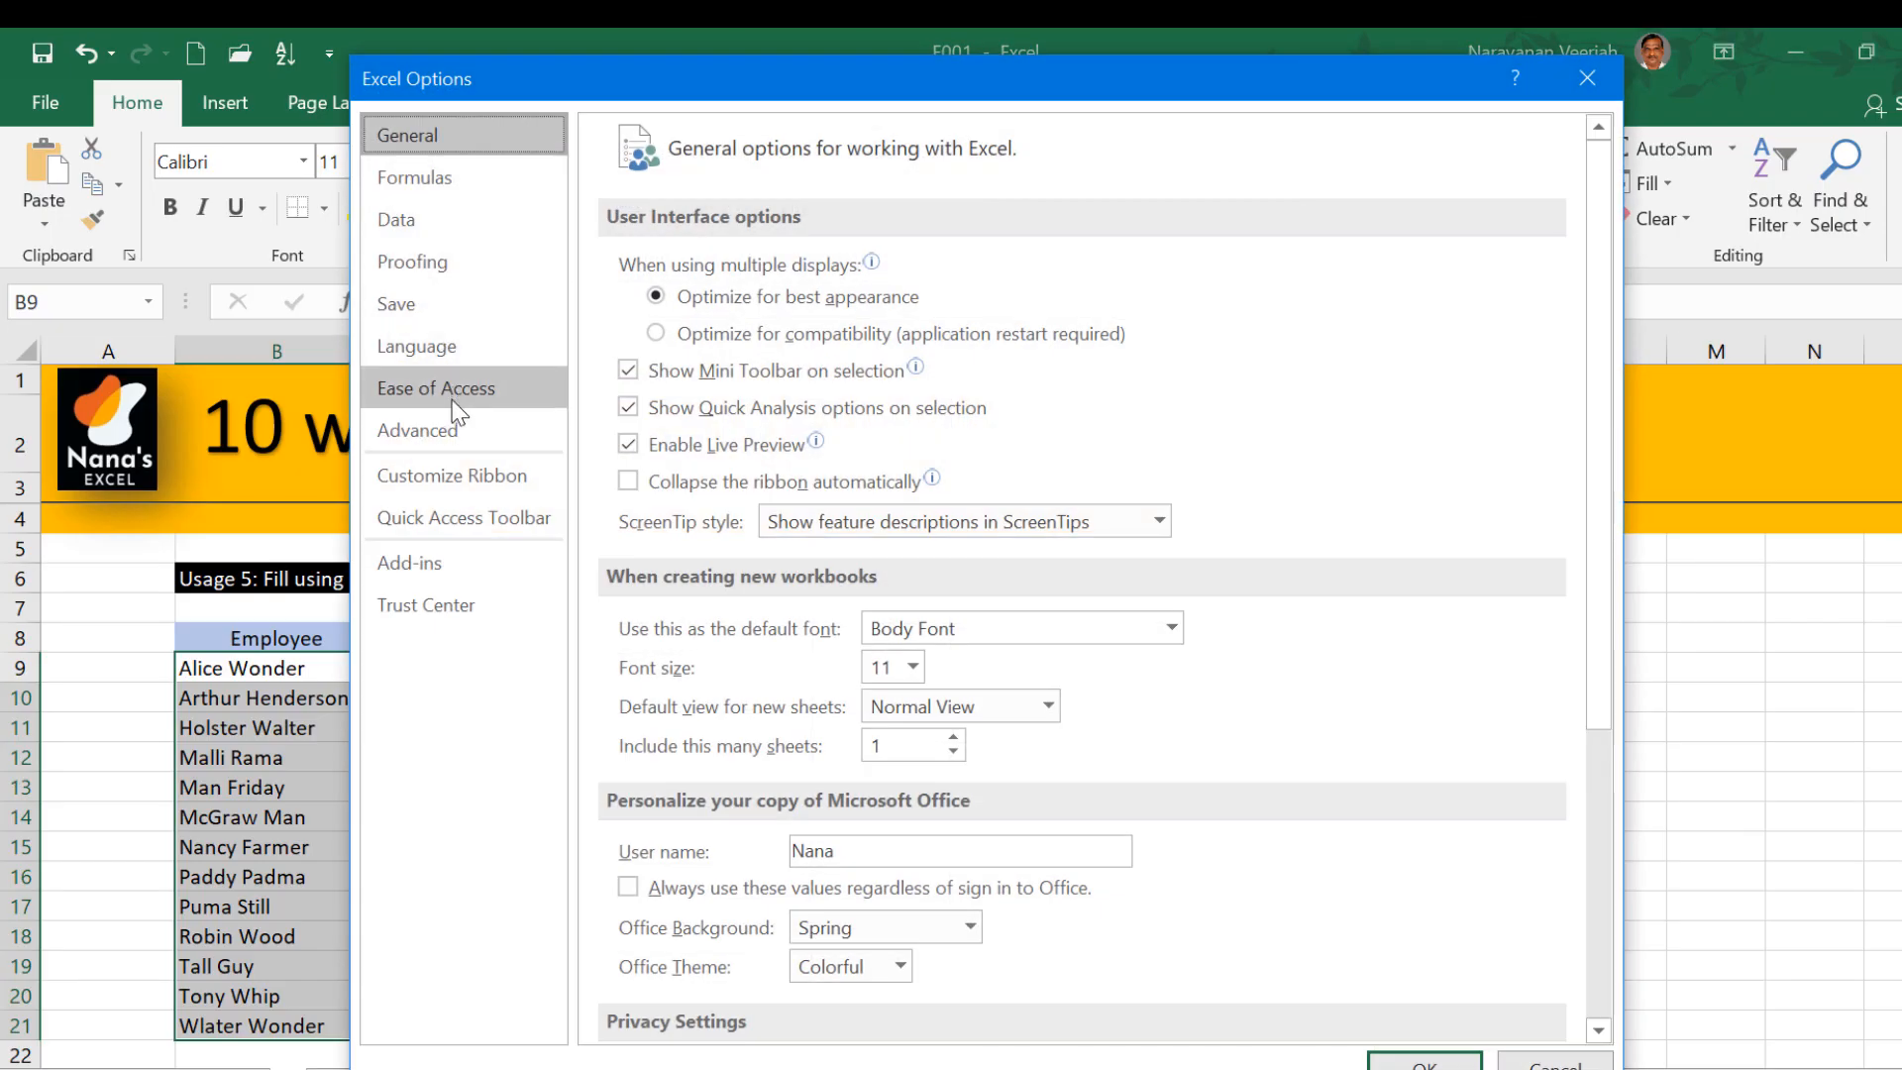
click(451, 432)
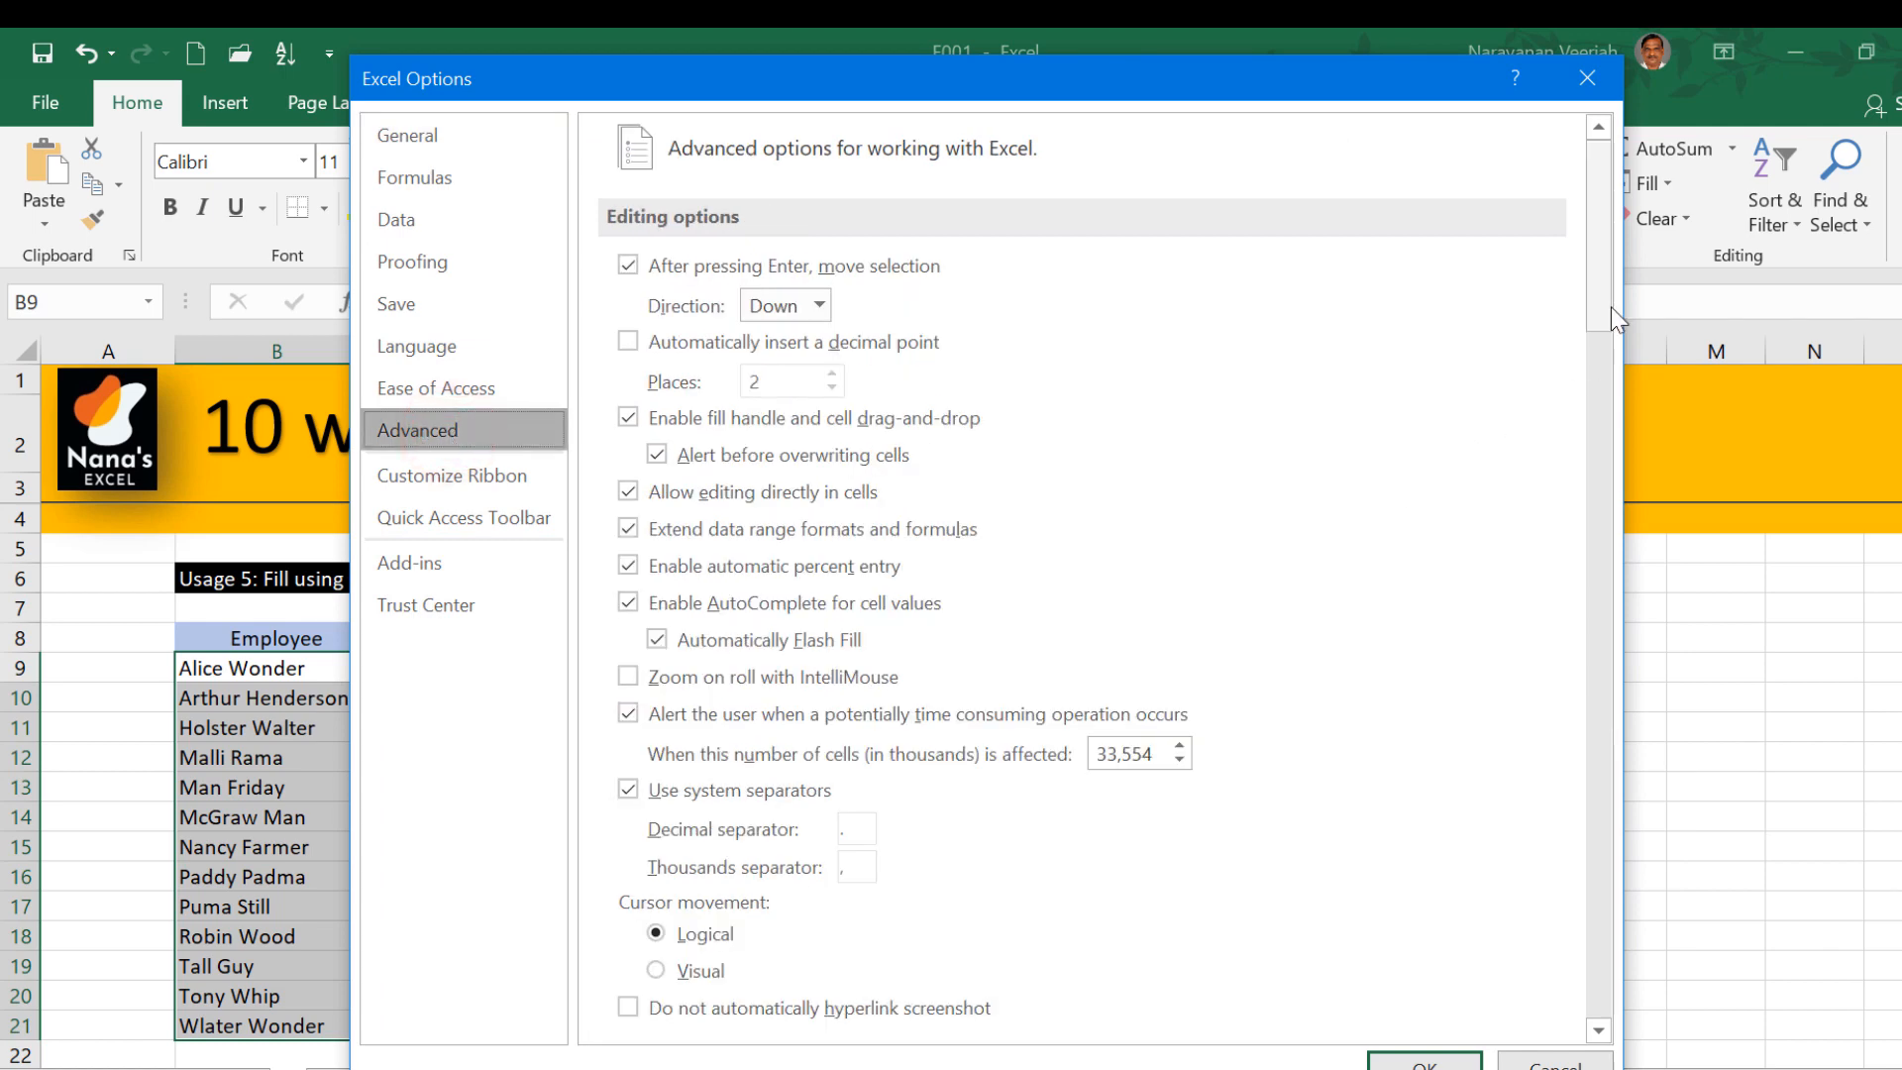
drag(1608, 289, 1519, 968)
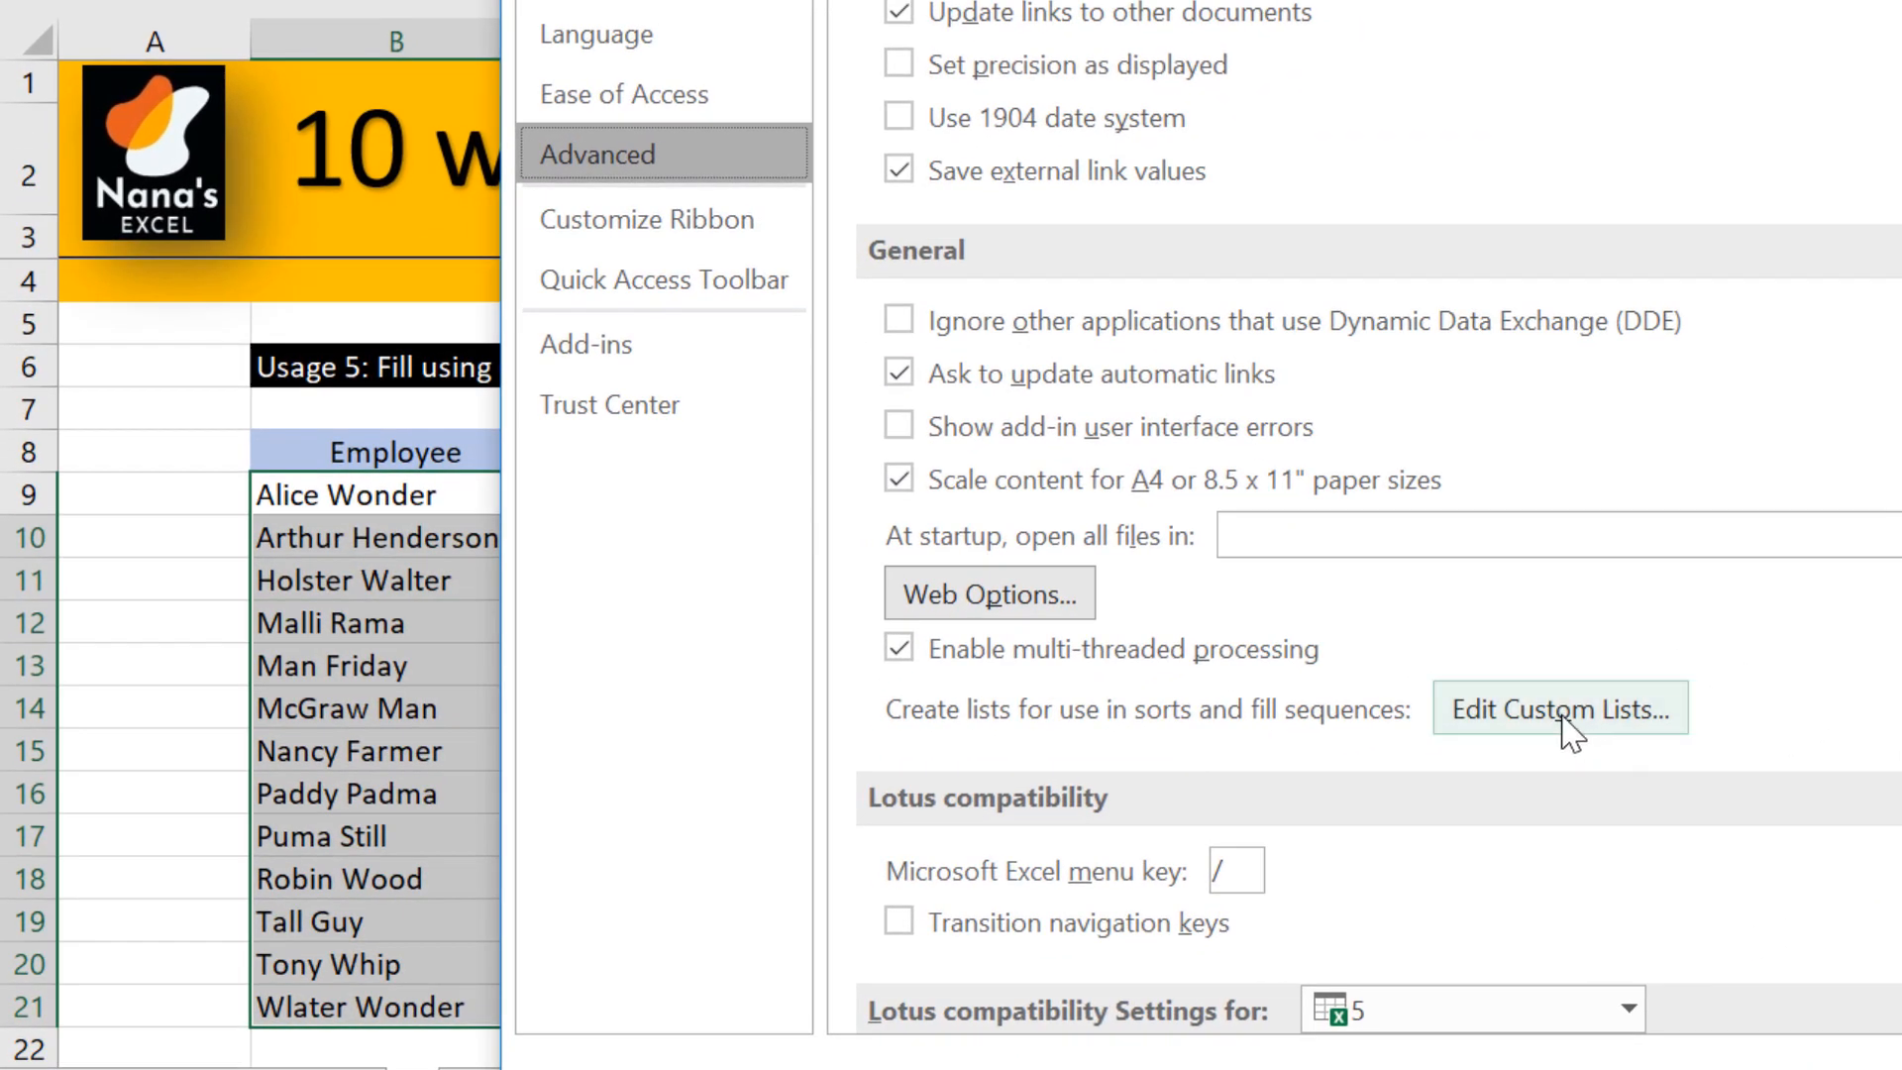
click(1561, 711)
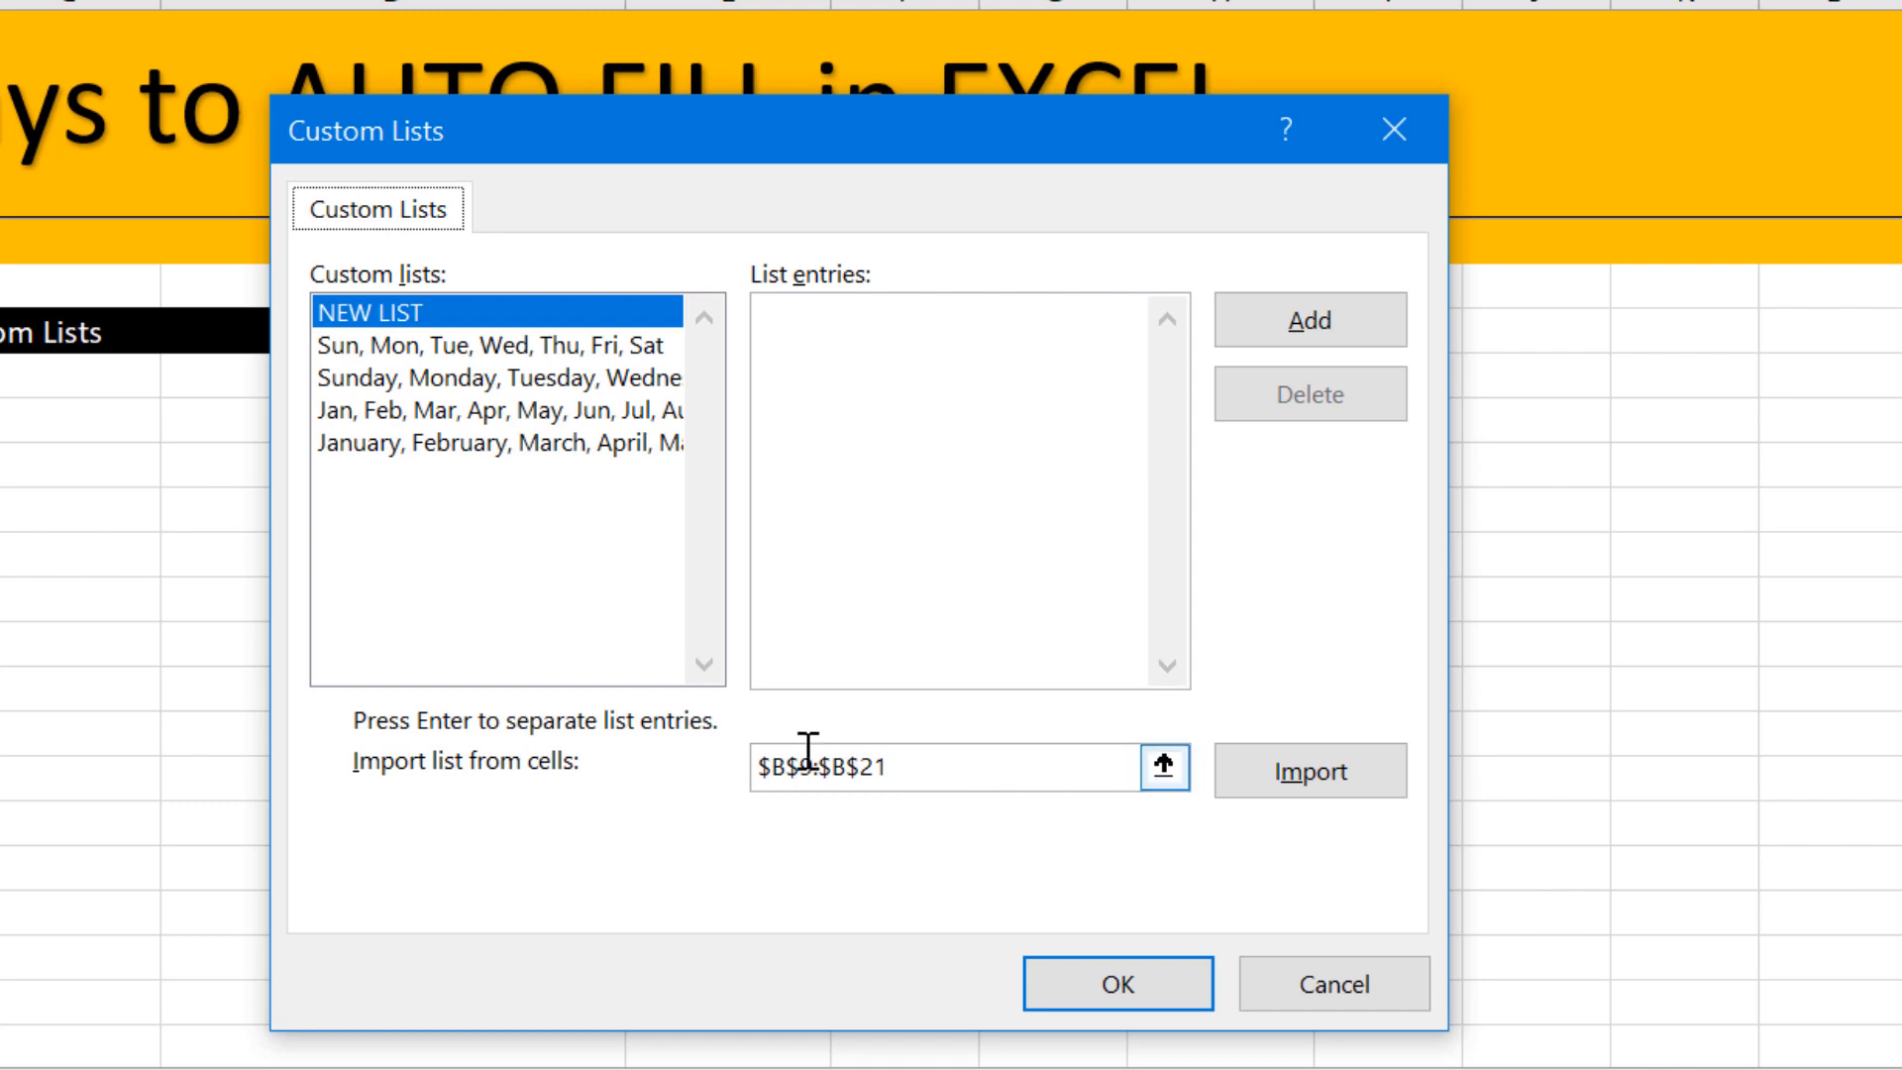
Import the names from B9:B21 as a new custom list, add it and accept the options
click(1283, 774)
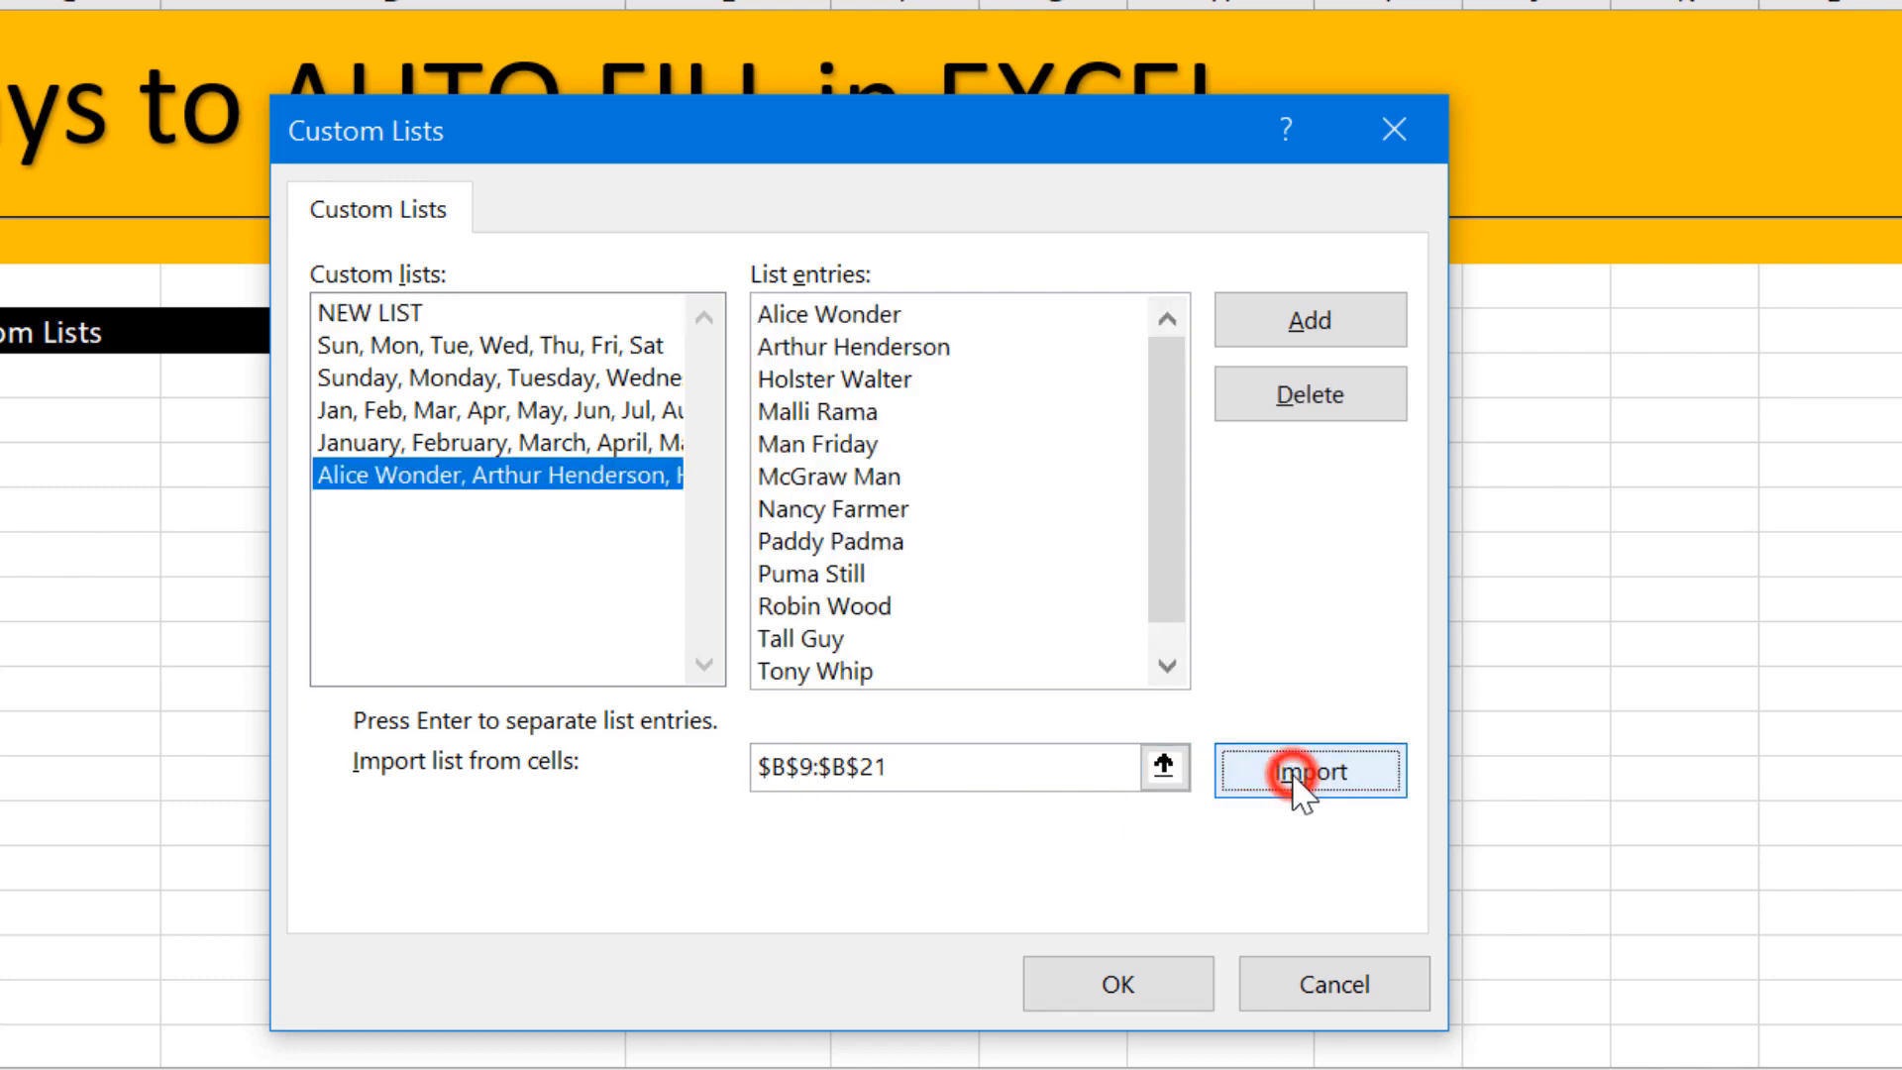
click(1298, 327)
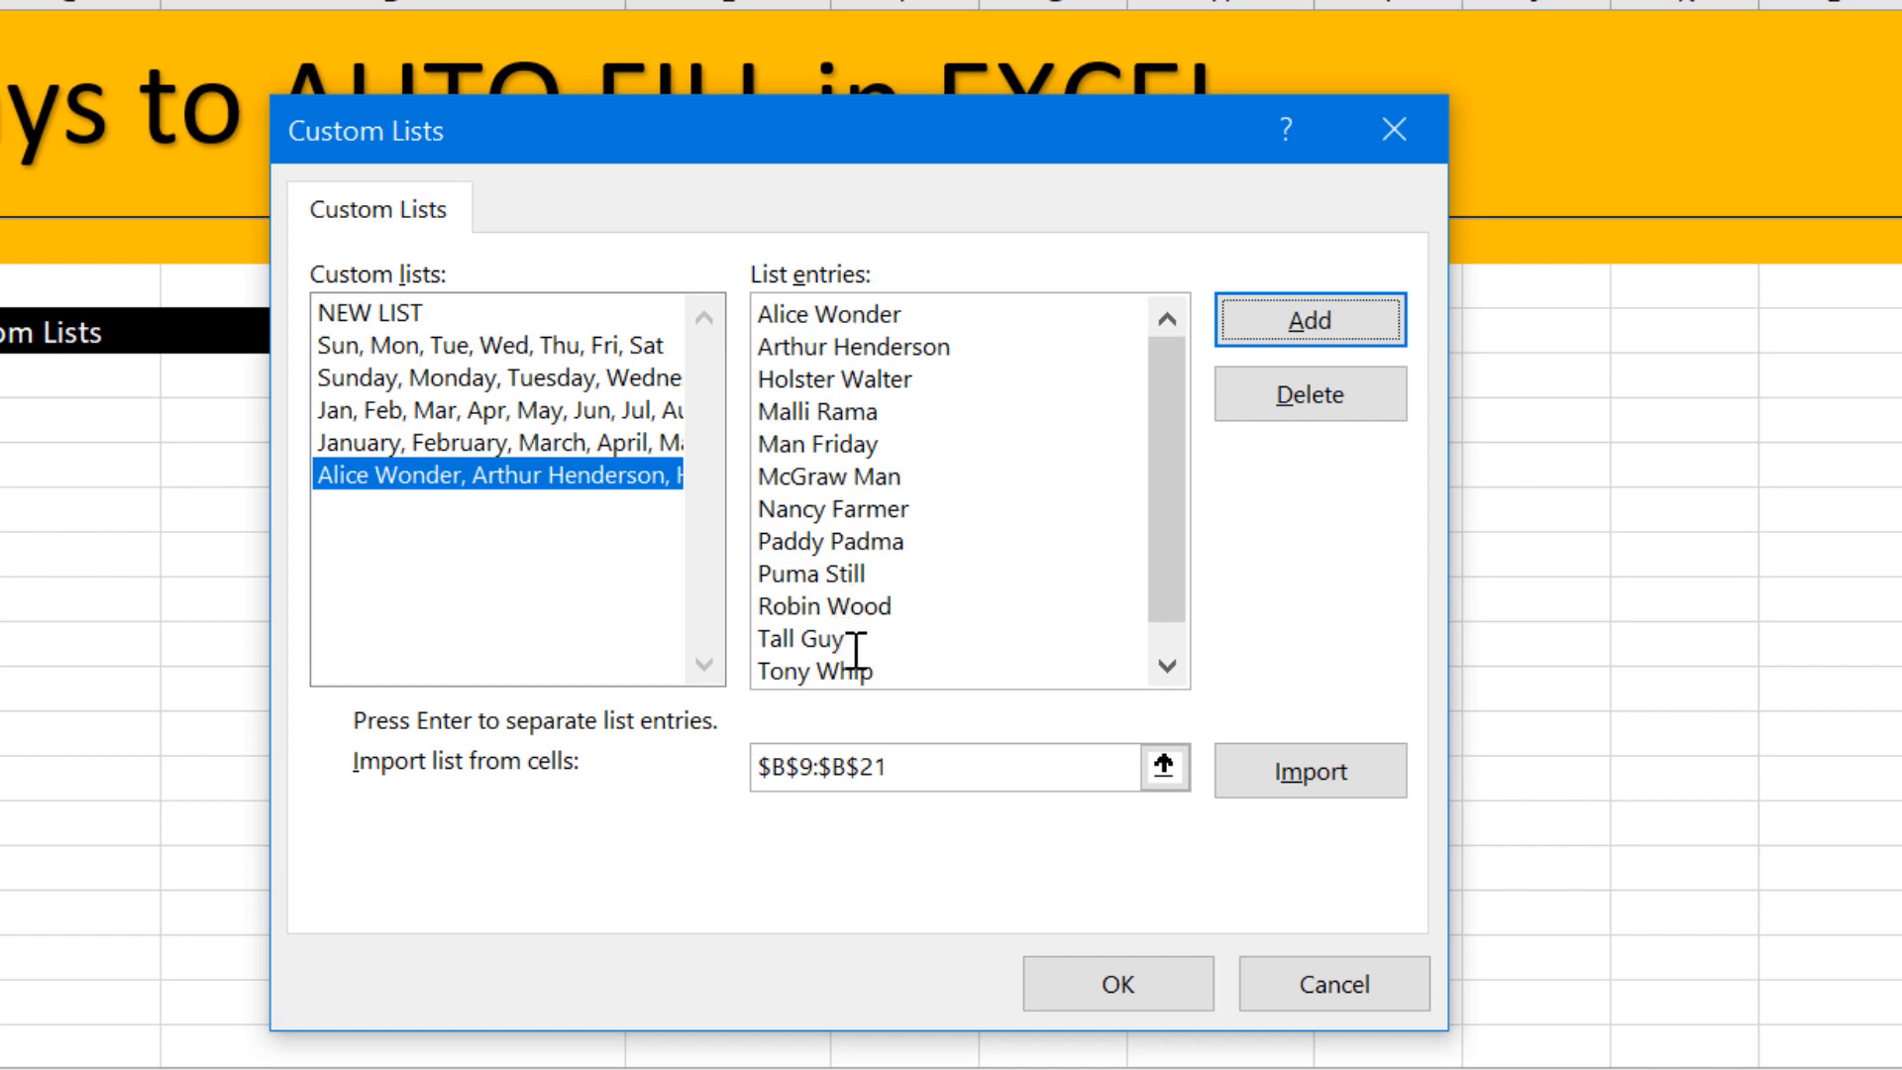
click(1145, 971)
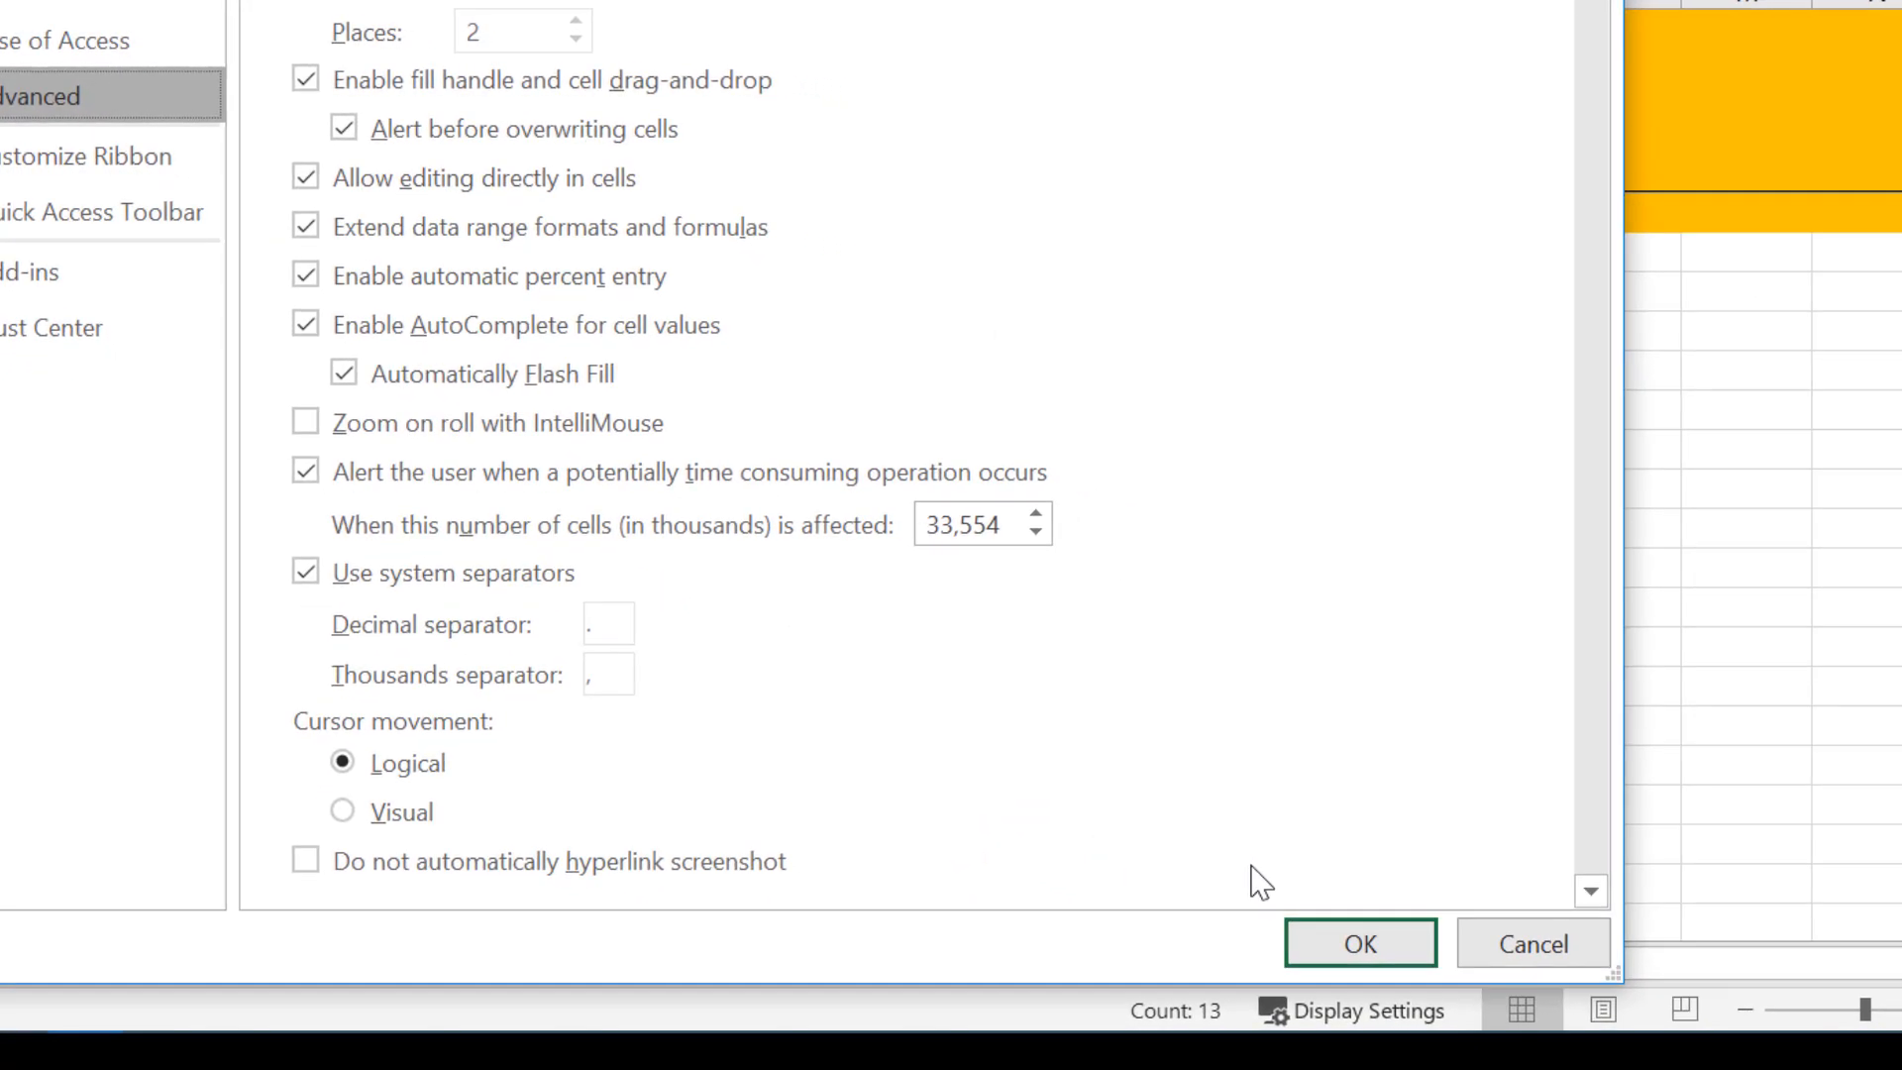
click(1350, 949)
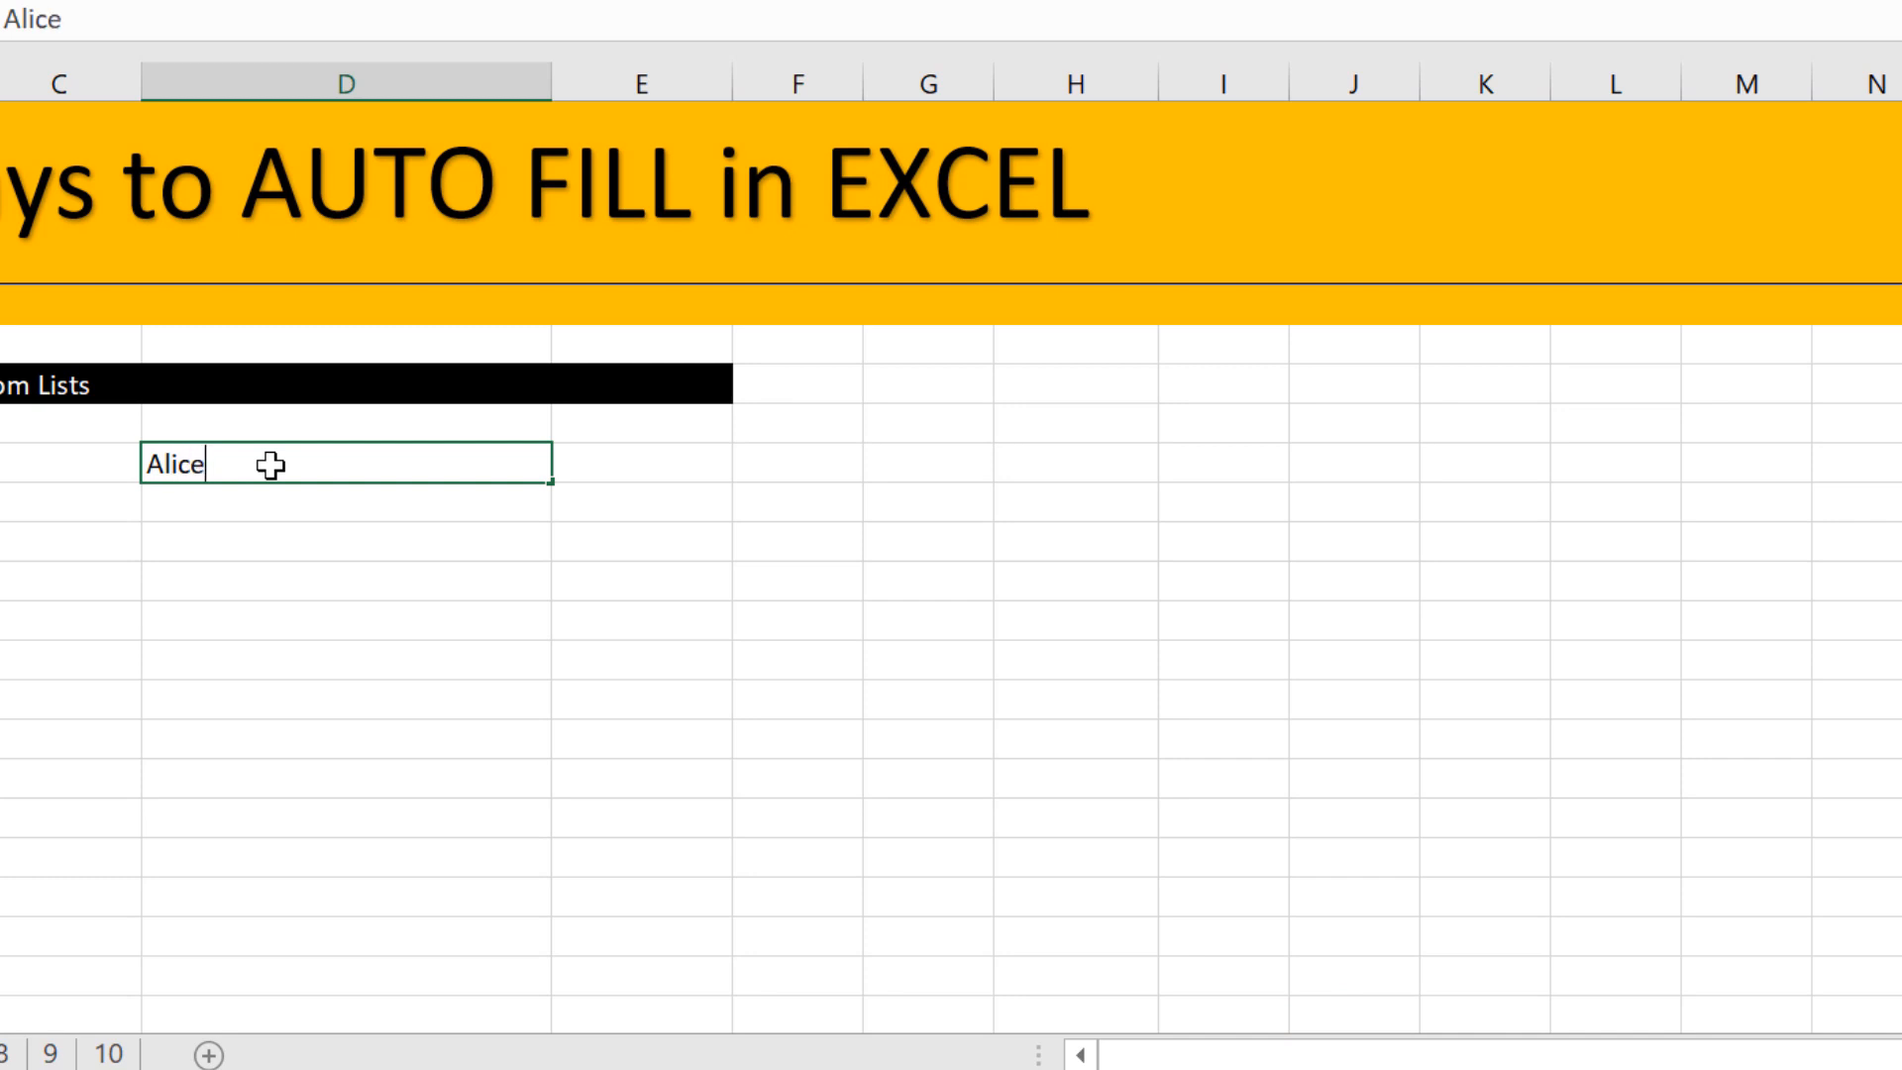
Enter the first employee's full name in D8 and fill the custom list down the column
click(270, 466)
text(Alice Wonde)
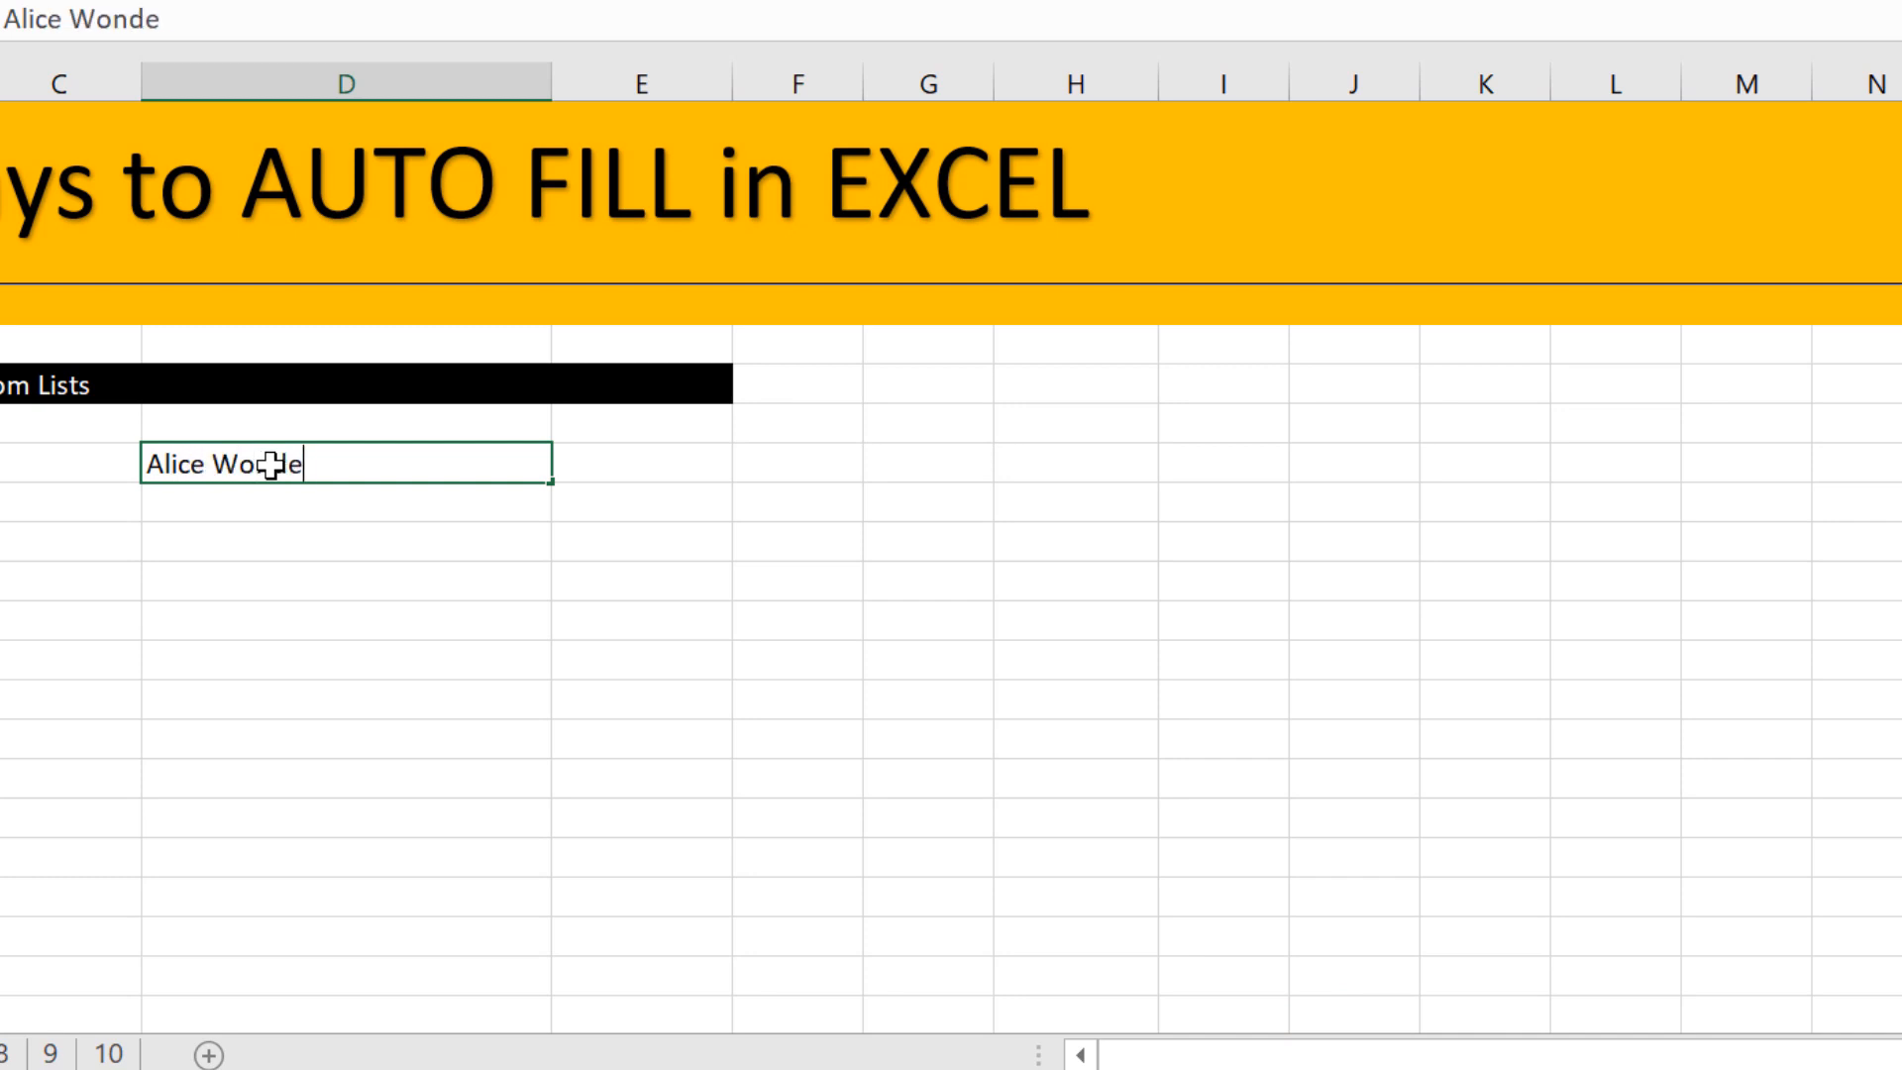
text(r)
drag(552, 484, 551, 979)
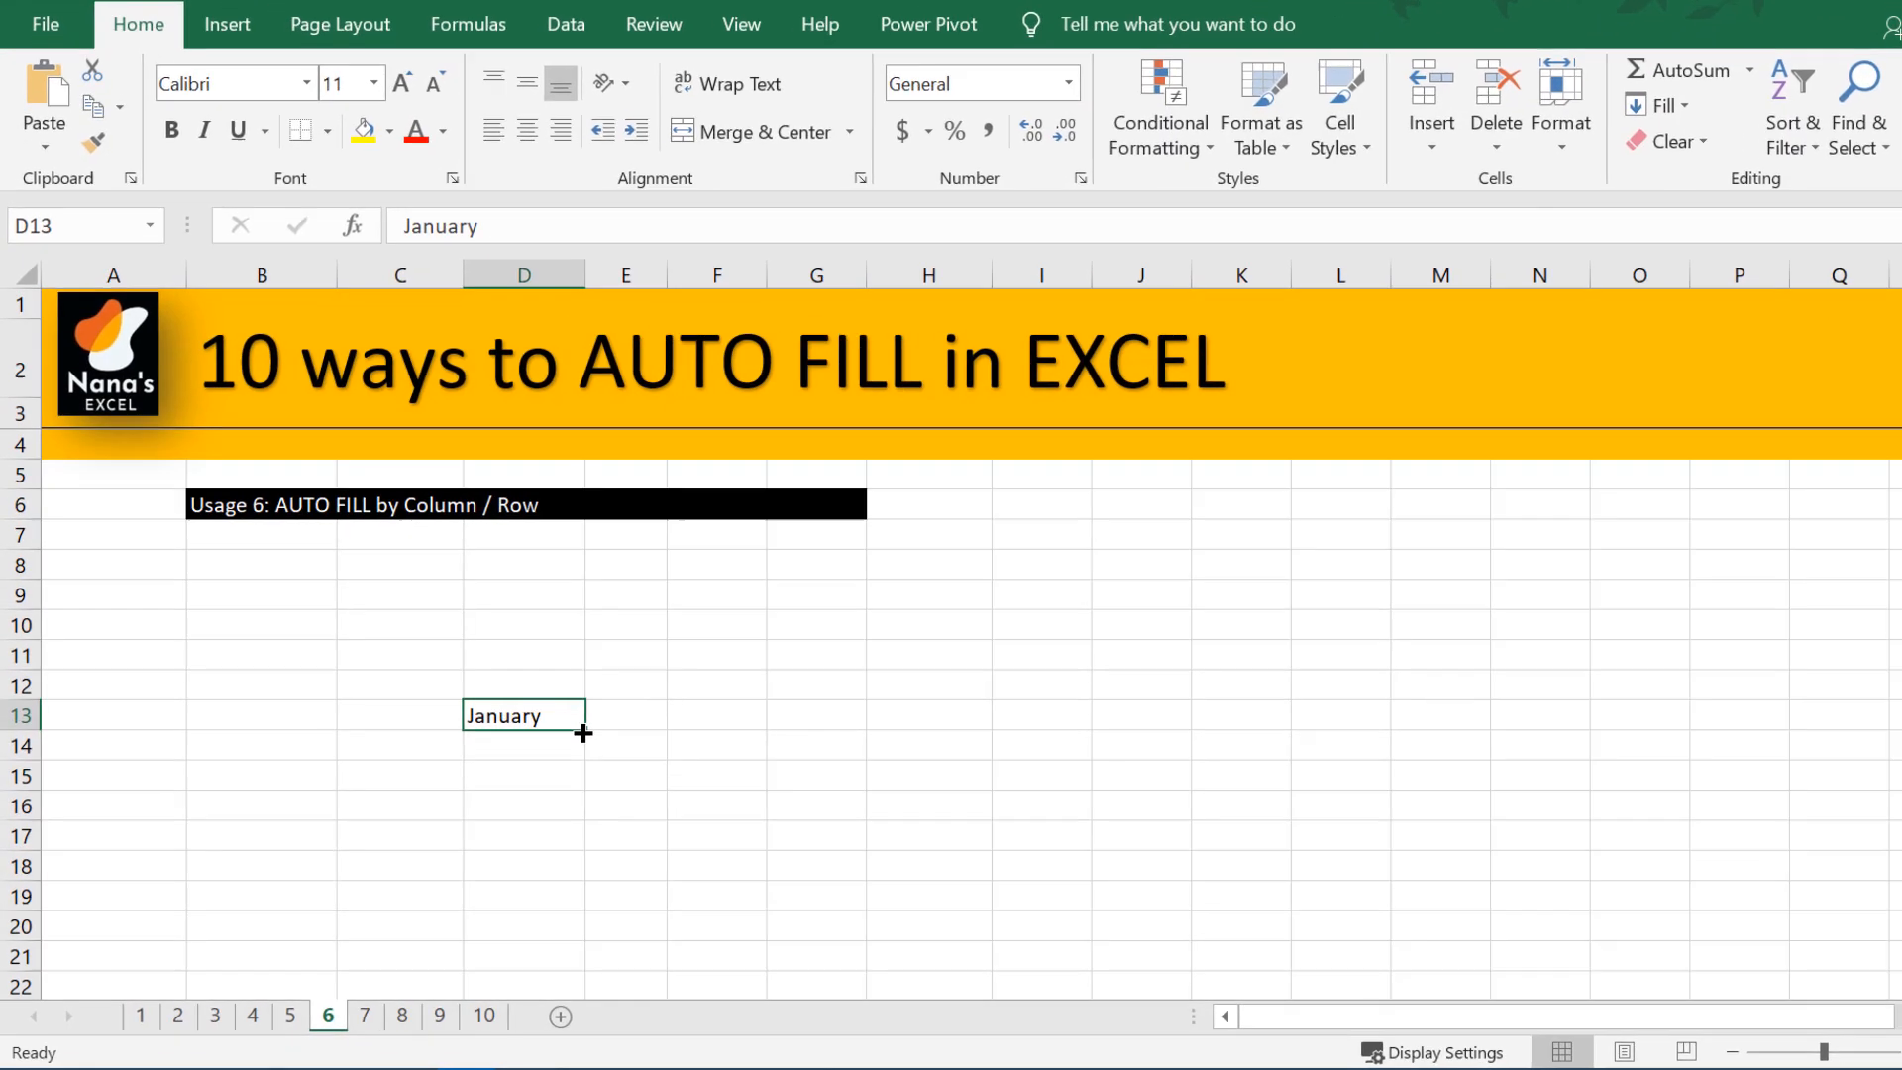
On sheet 6, fill month names from January in D13 down to D20, right to L13, up to D7 and left to A13
drag(592, 728, 581, 946)
click(526, 711)
click(535, 711)
drag(591, 726, 544, 552)
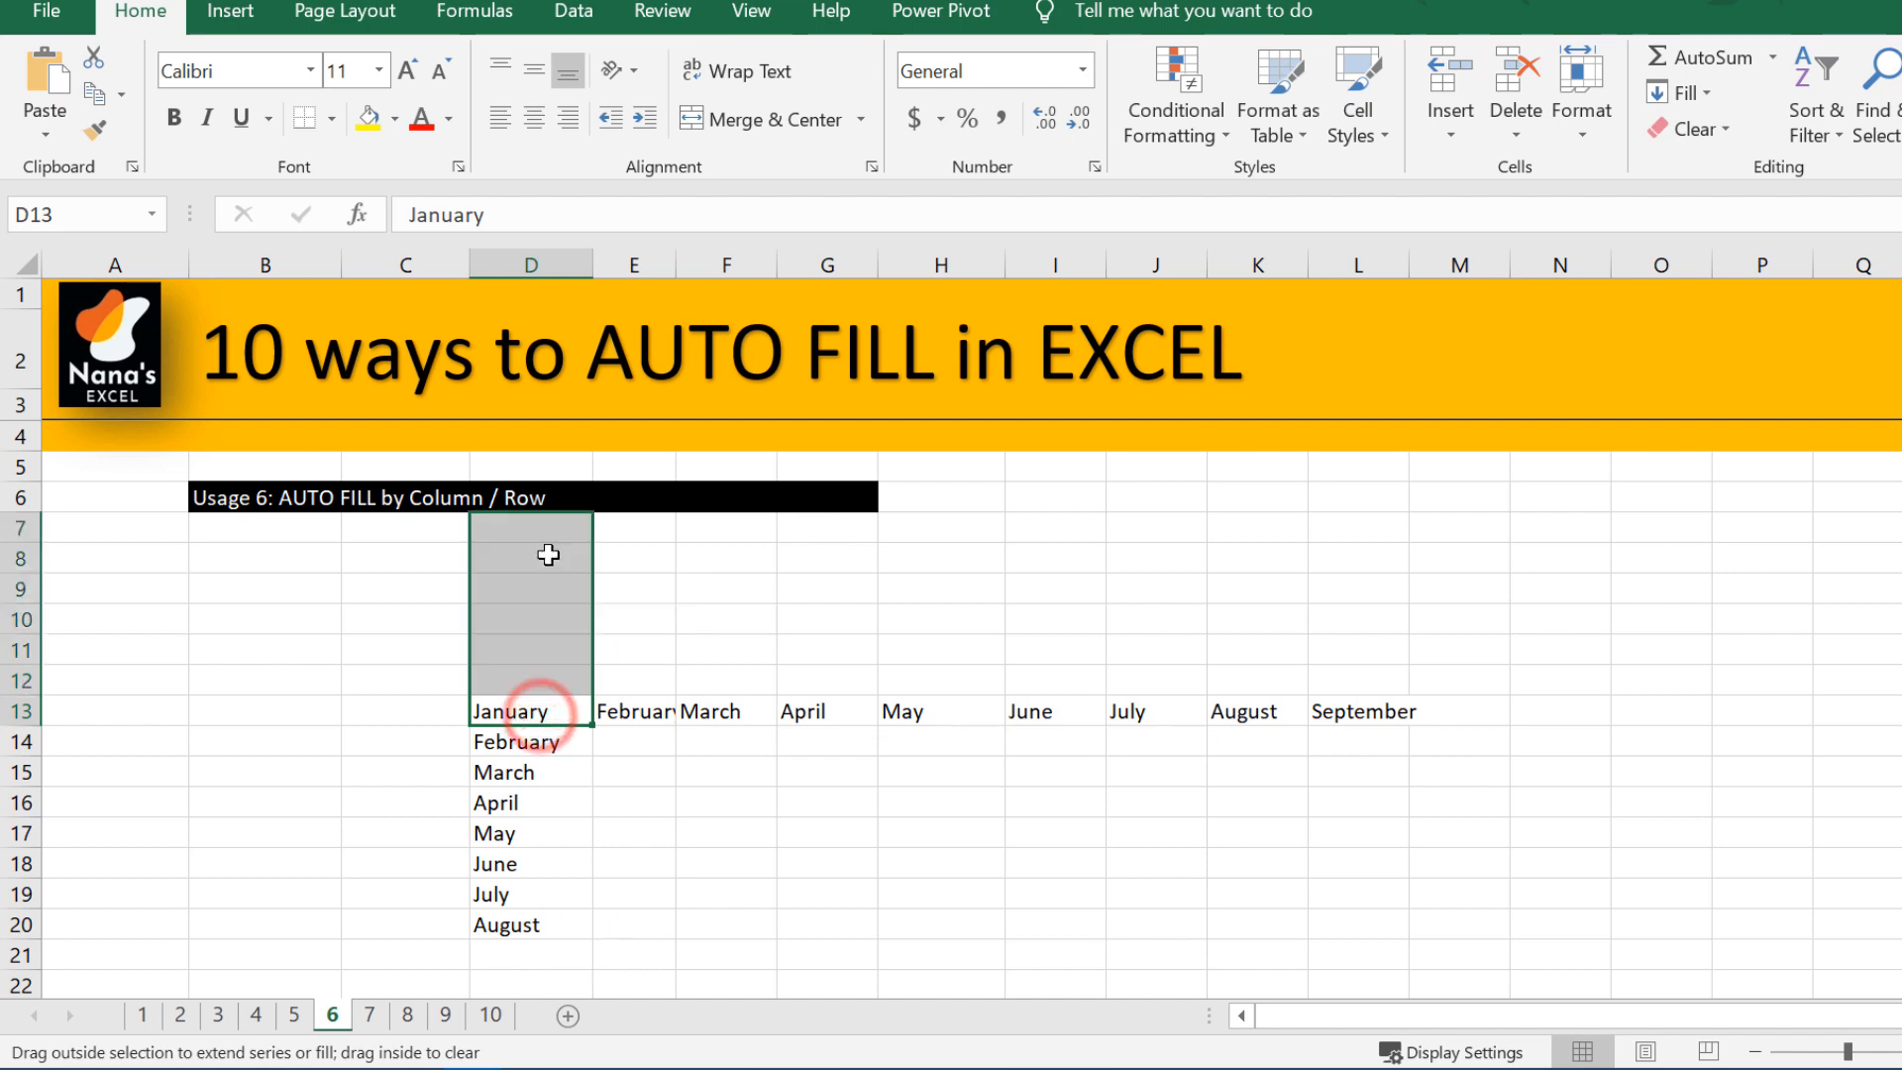
click(540, 712)
drag(591, 726, 93, 734)
click(1154, 589)
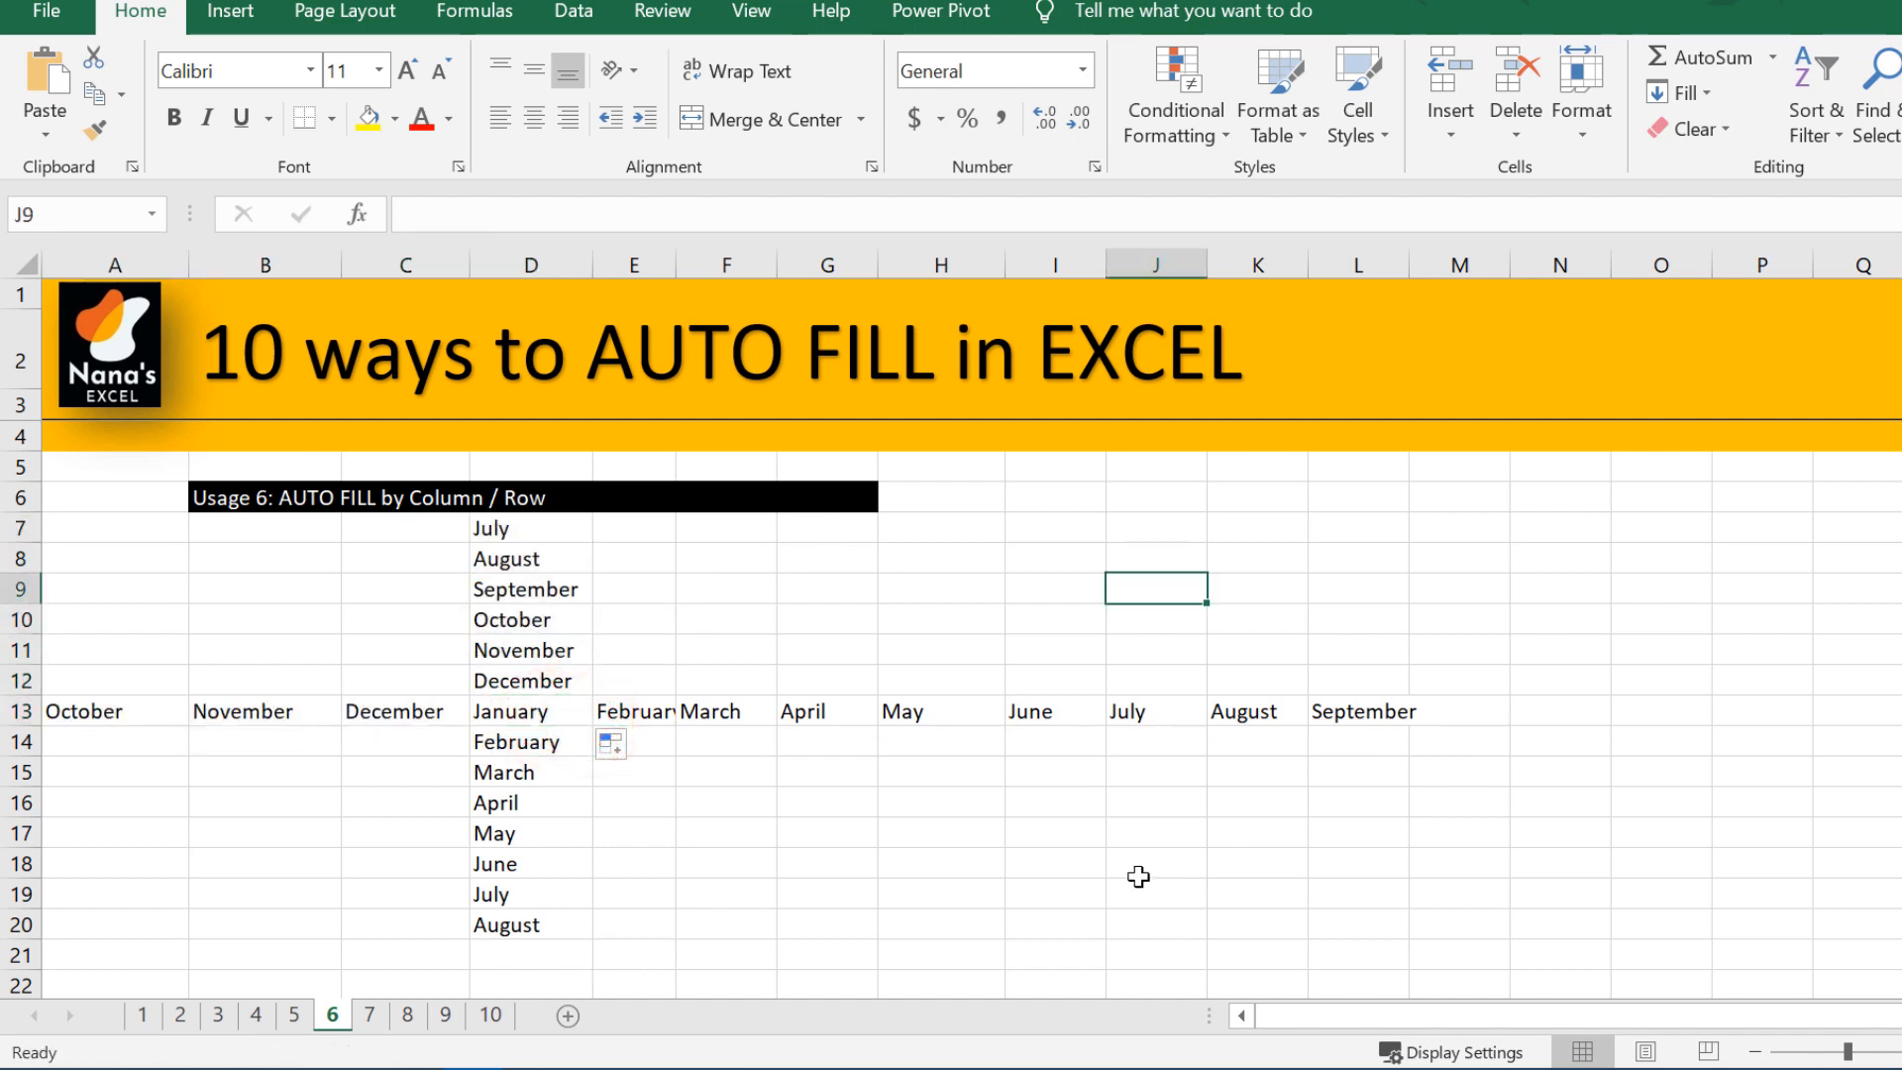
Enter 100 in H18 and 90 in H19, and fill the decreasing series down to H22
click(922, 870)
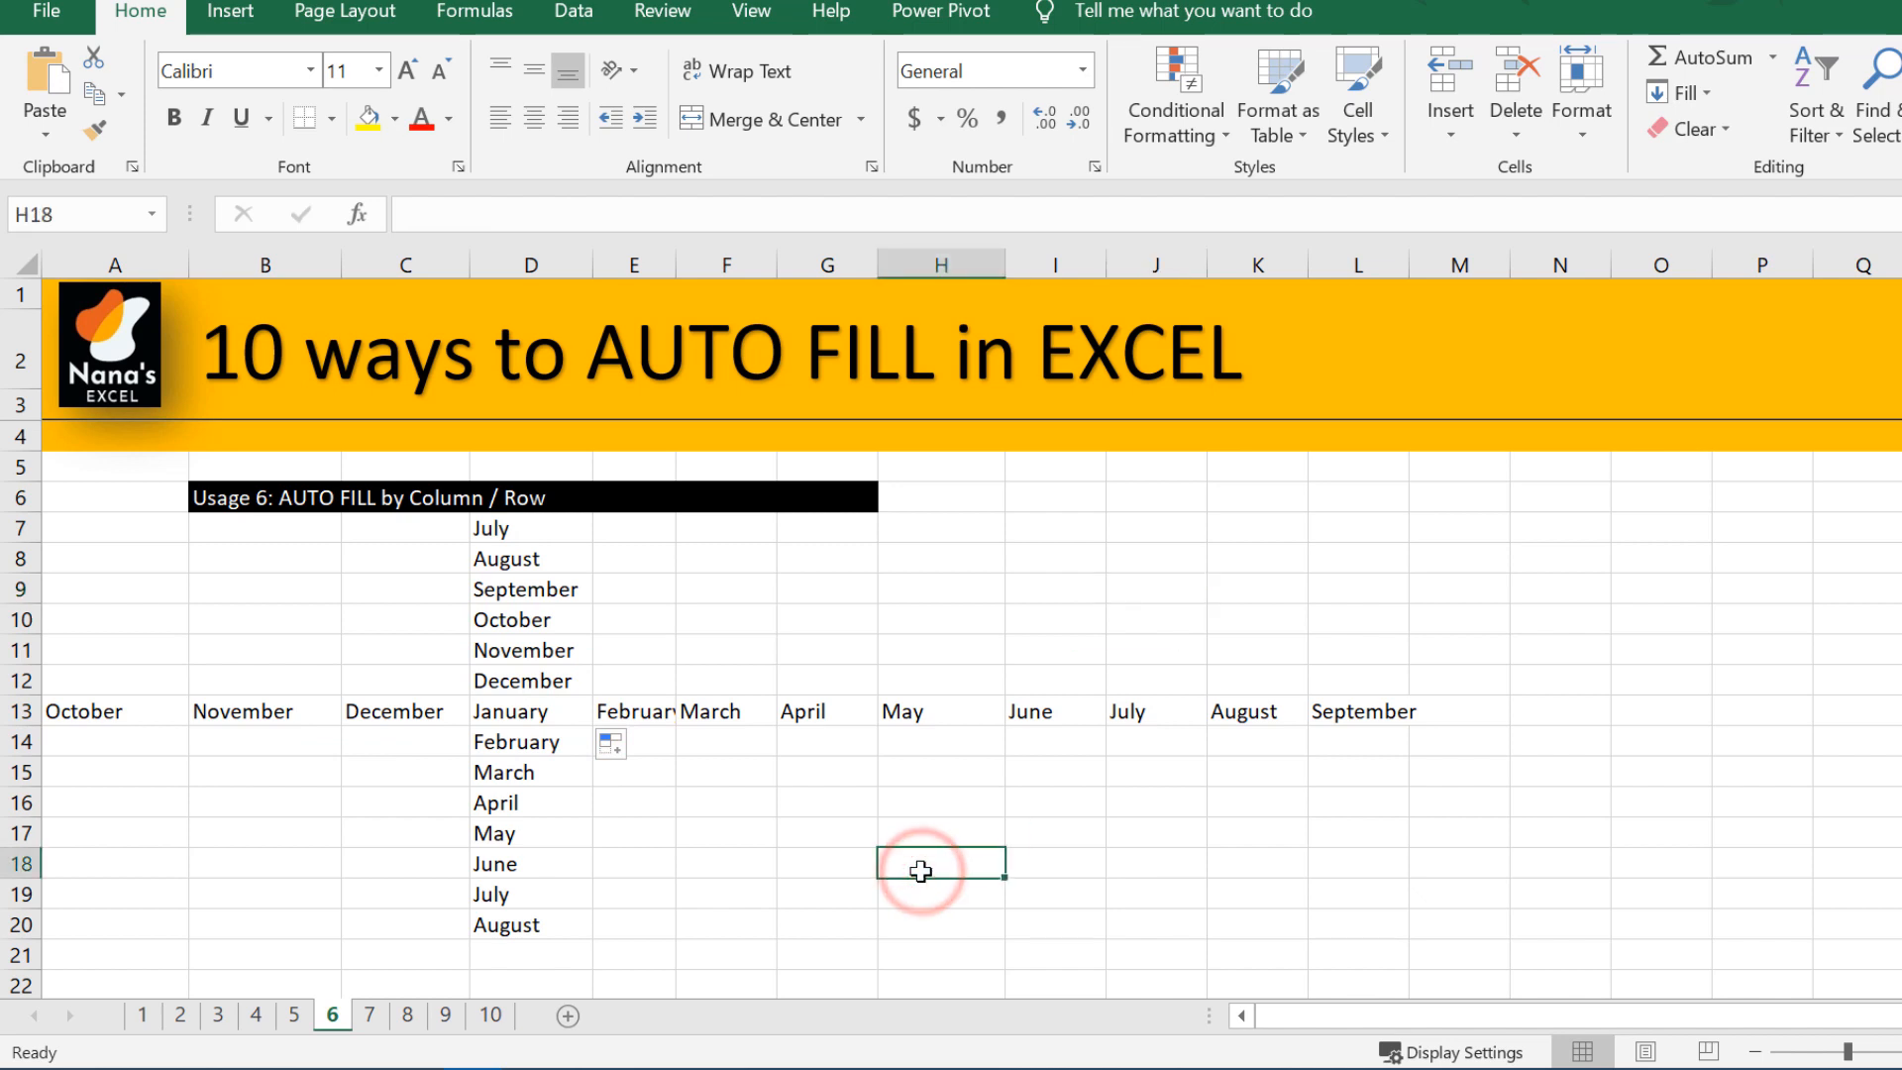
text(100)
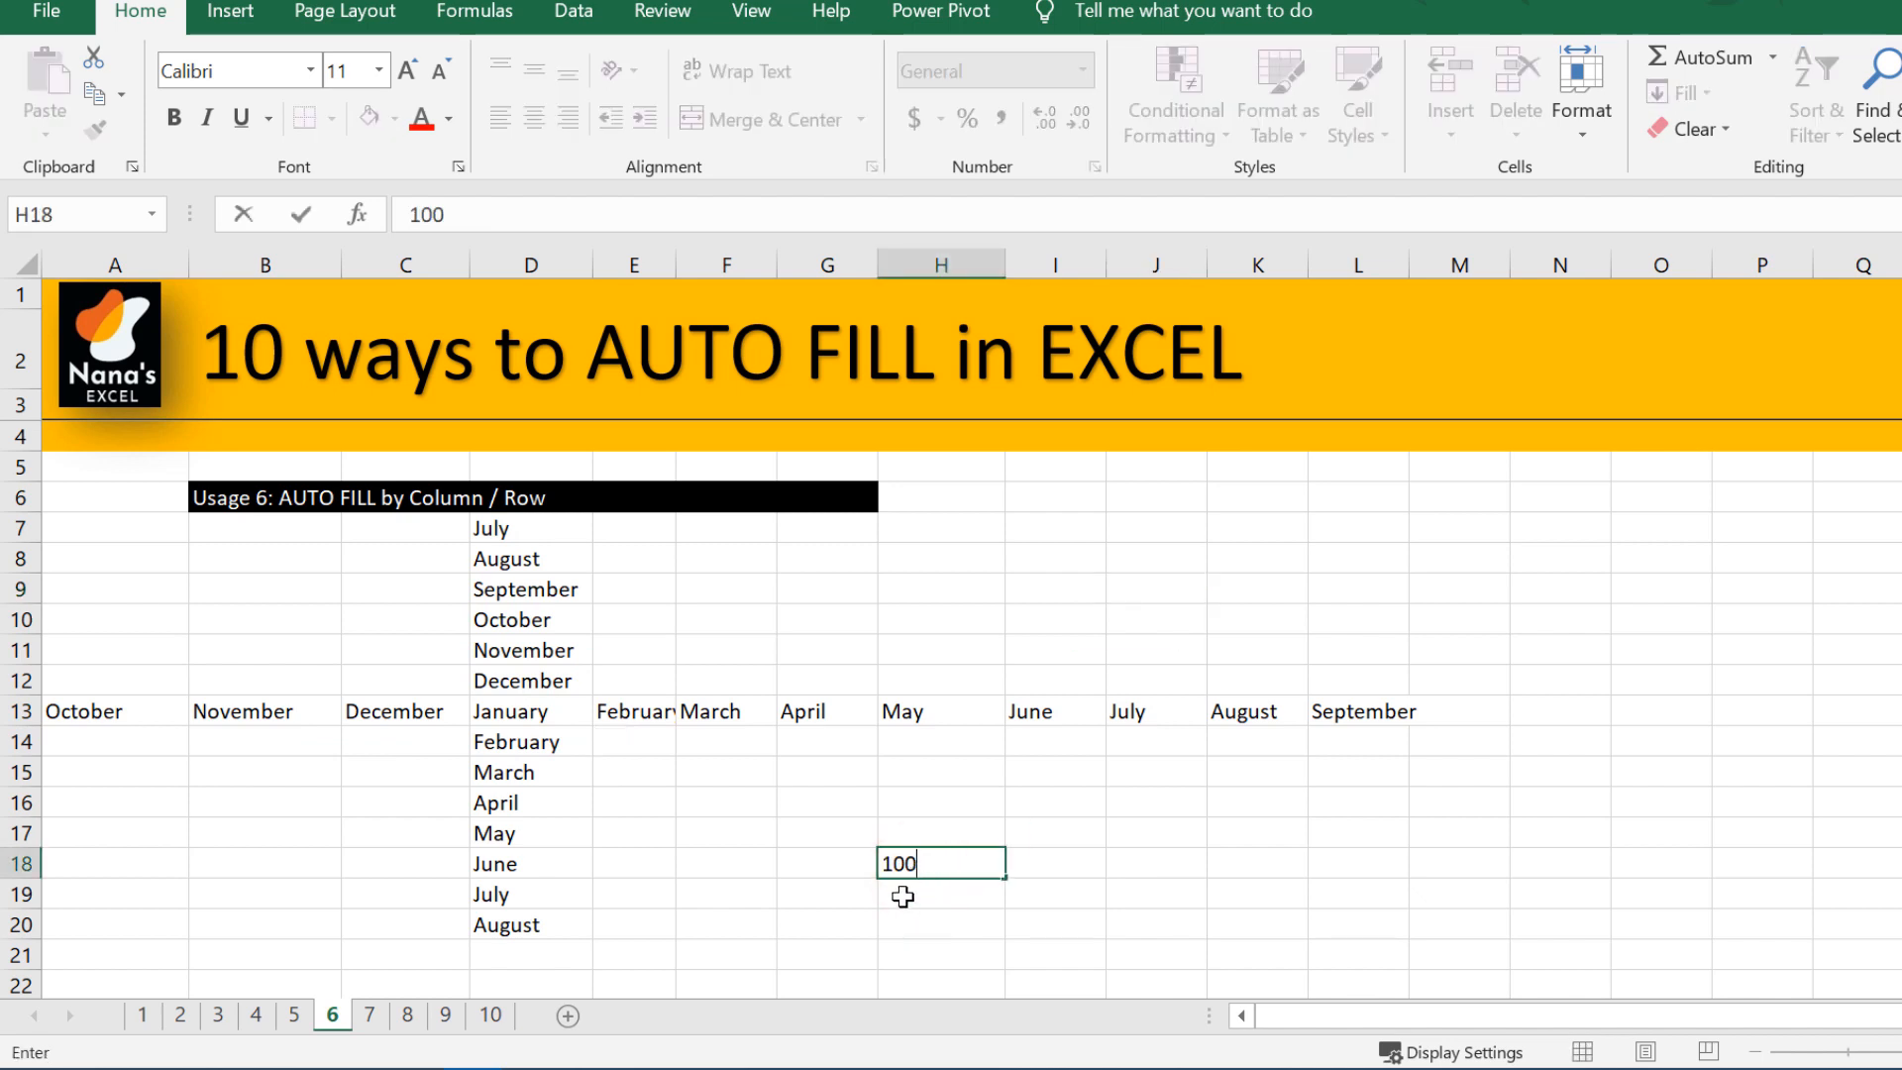
click(902, 896)
text(90)
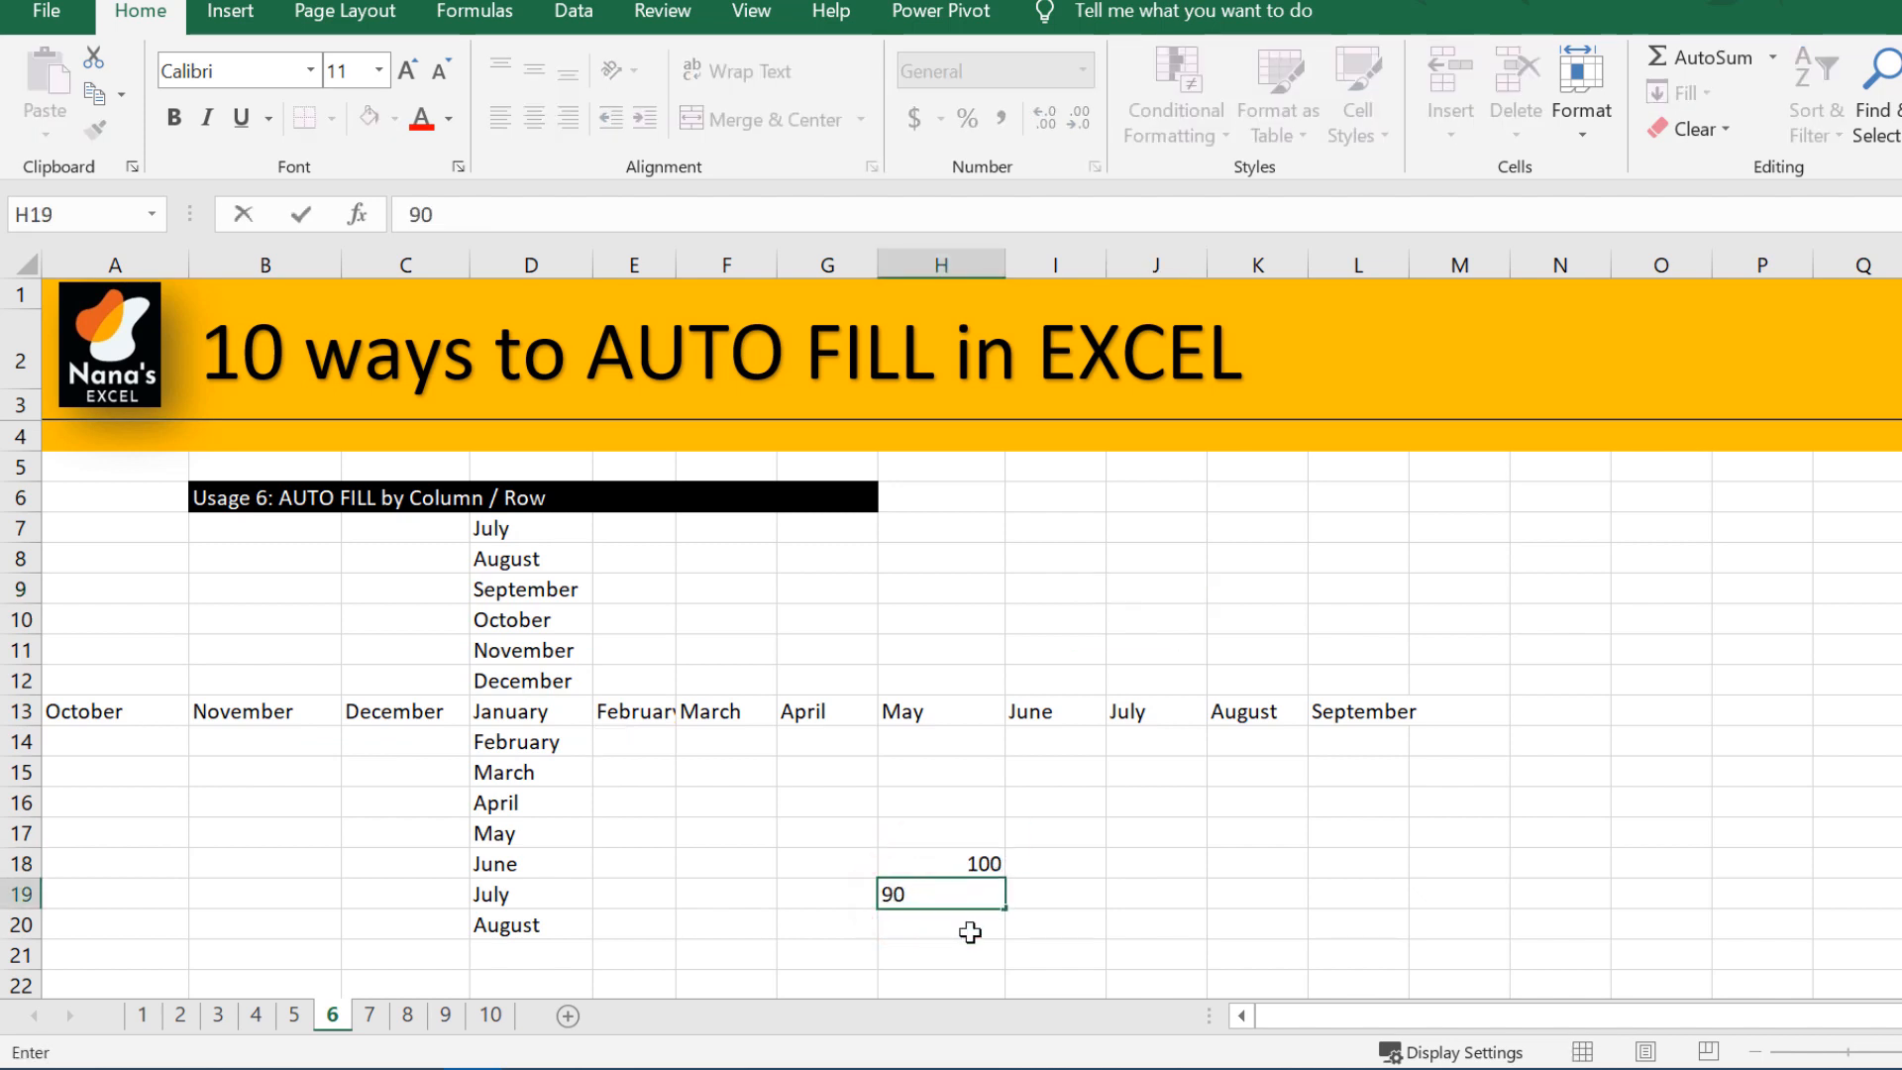
drag(941, 863, 1001, 991)
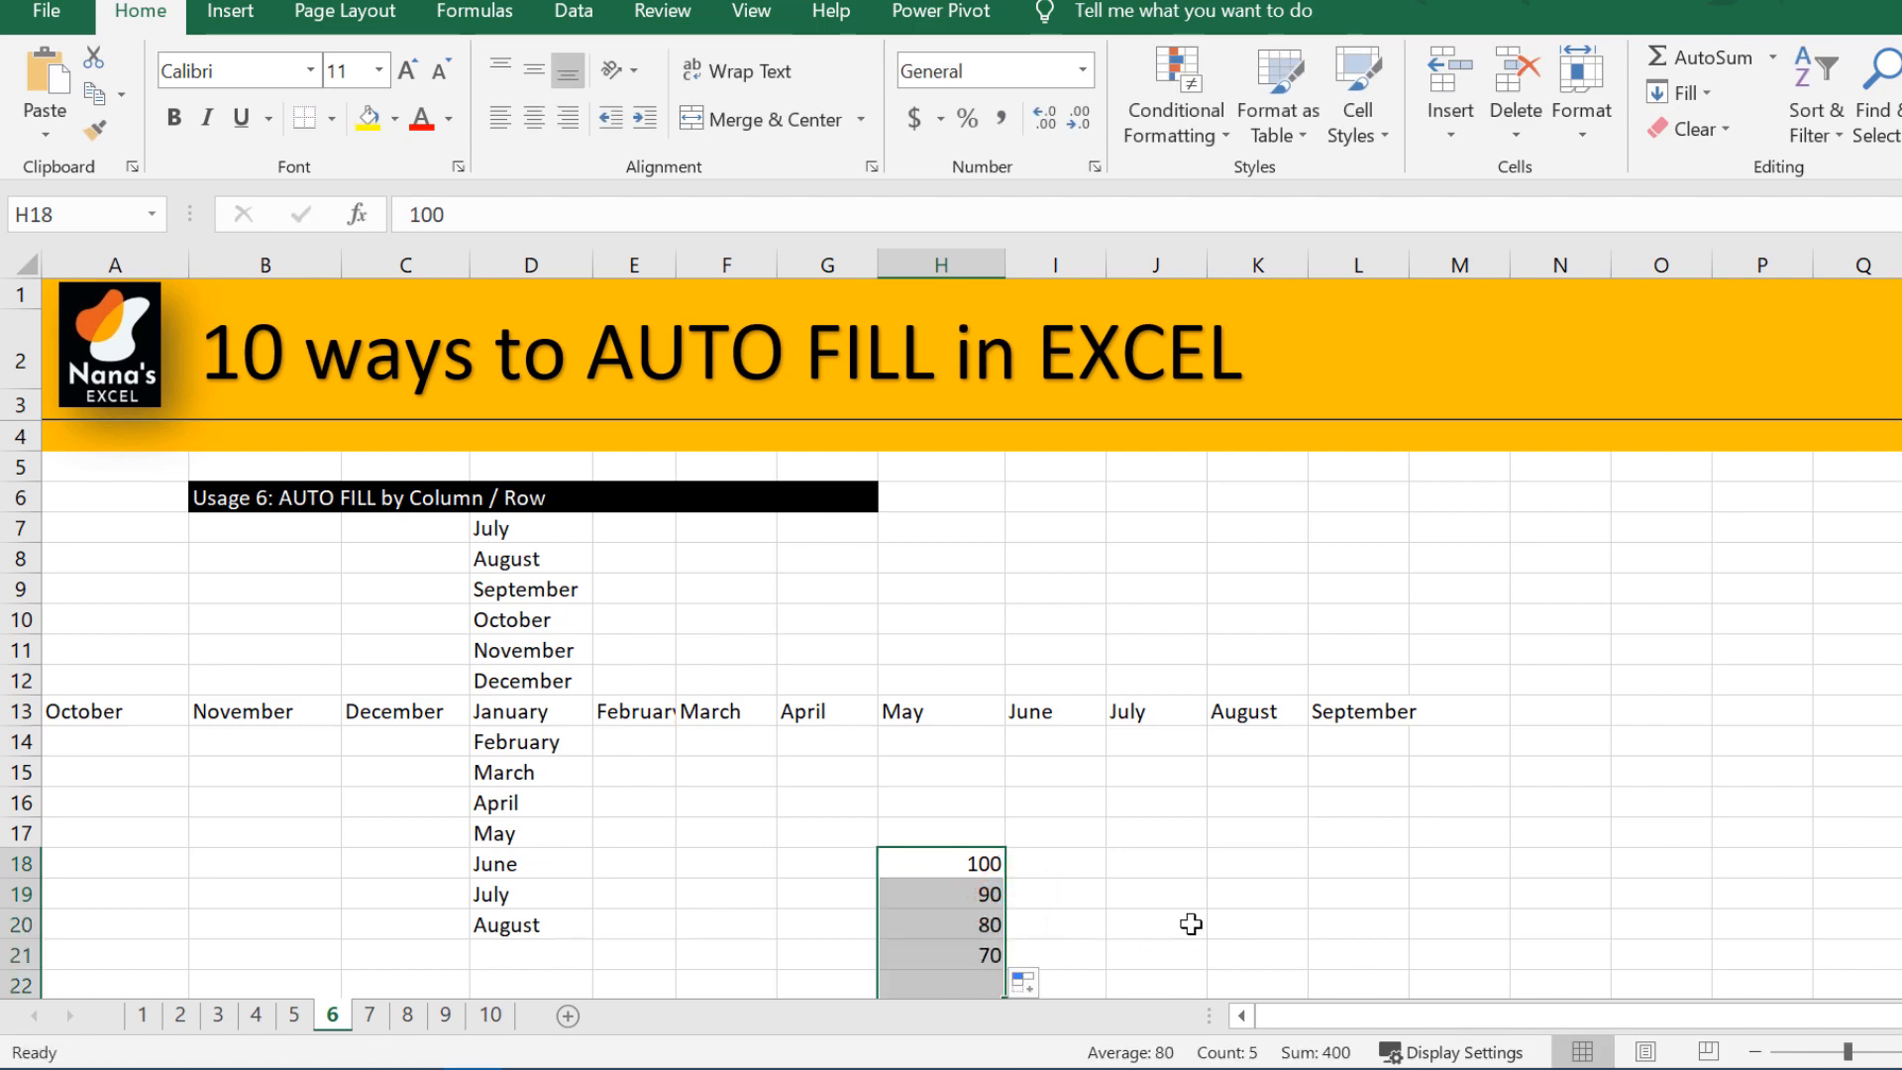
Enter 90 in I18 and fill the series from H18:I18 across the row to Q18
click(975, 863)
click(1022, 864)
text(90)
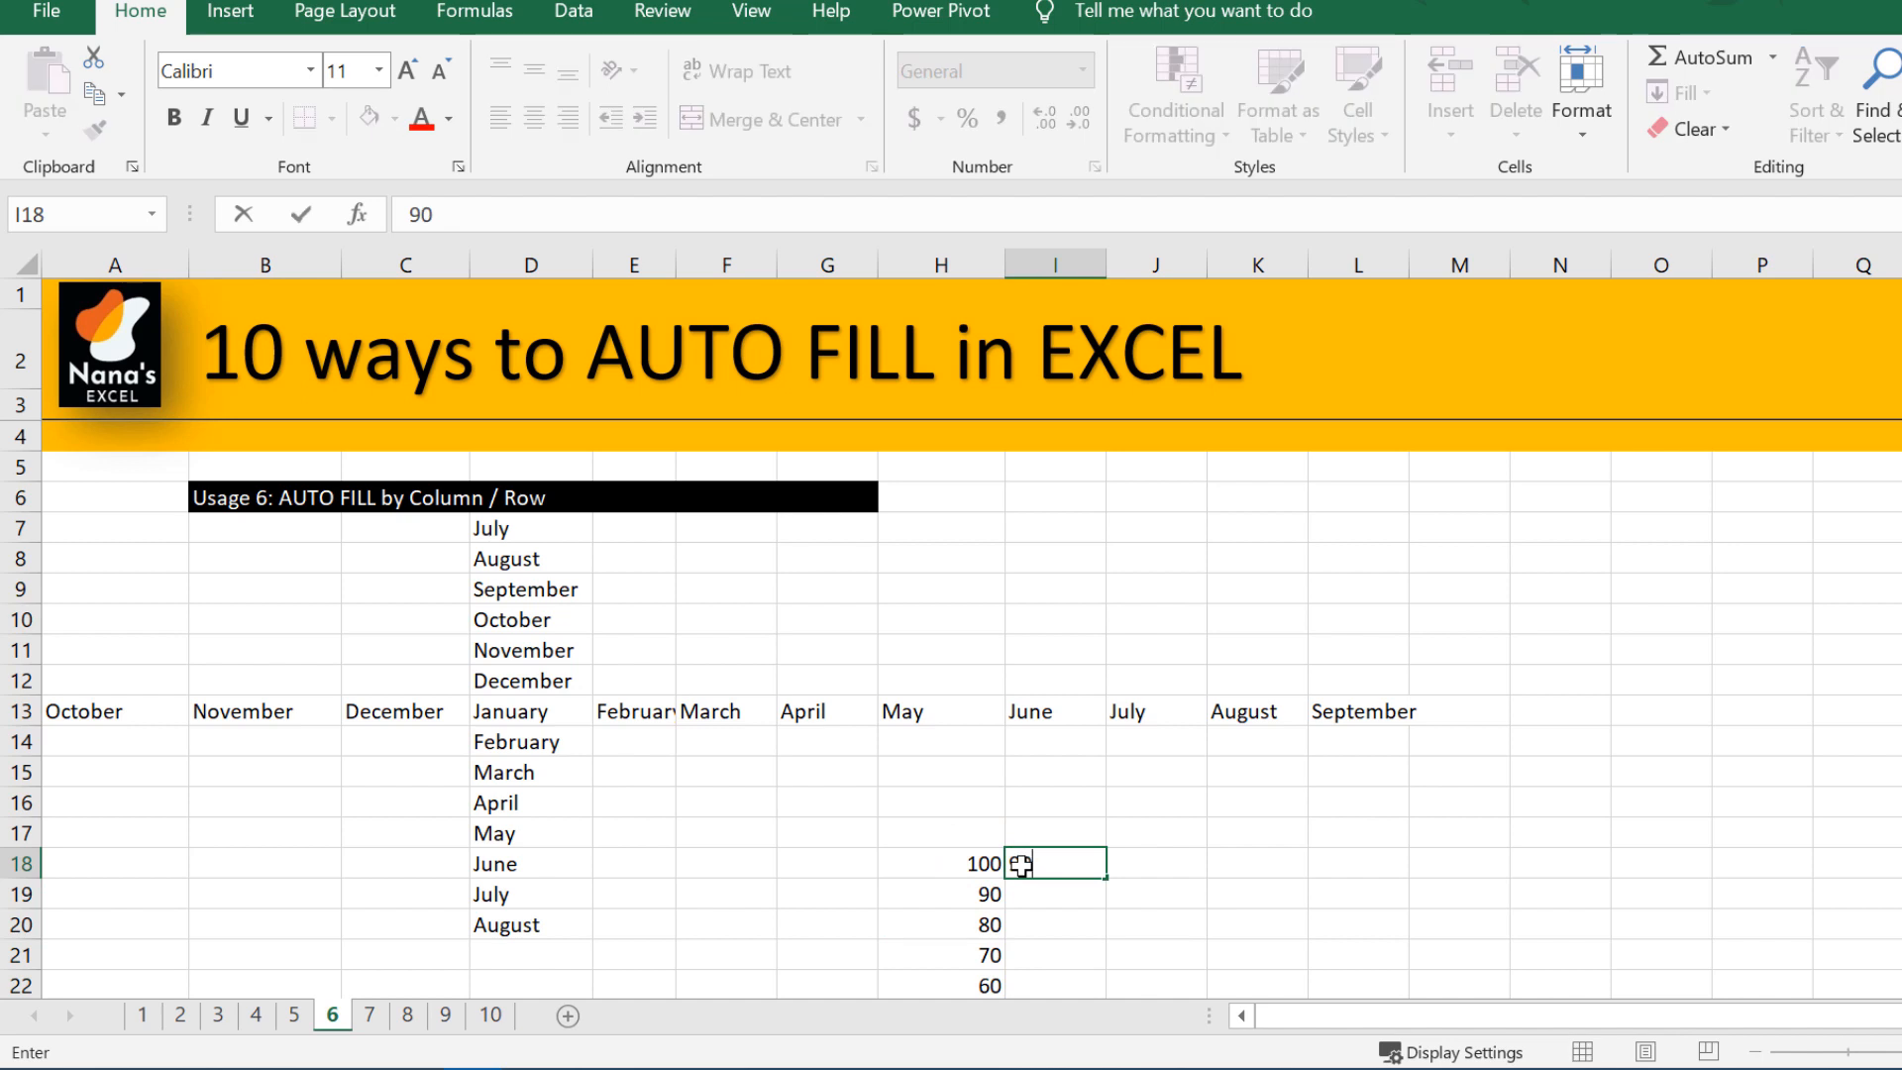
click(1151, 813)
drag(976, 864, 1058, 865)
drag(1105, 878, 1895, 890)
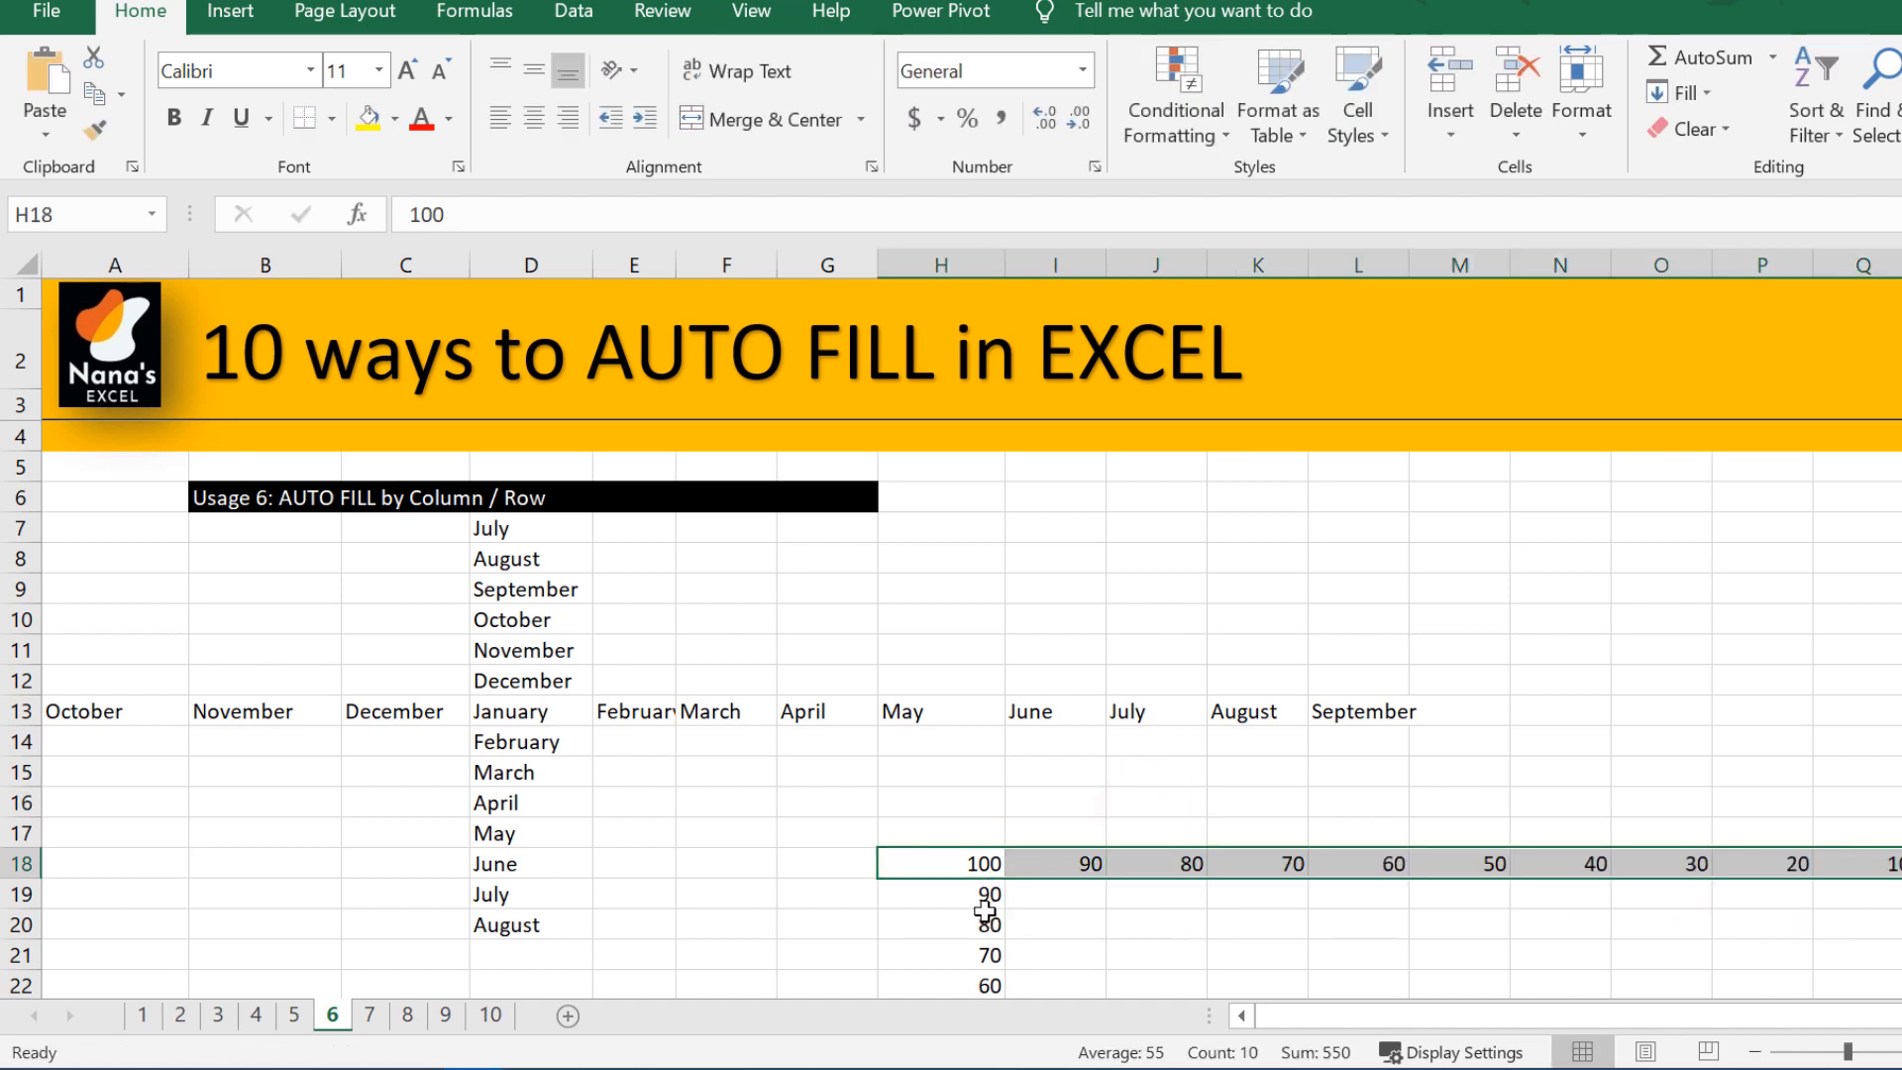
Fill the series from H18:H19 upward to H8
drag(985, 909, 983, 864)
drag(1004, 908, 941, 535)
click(952, 888)
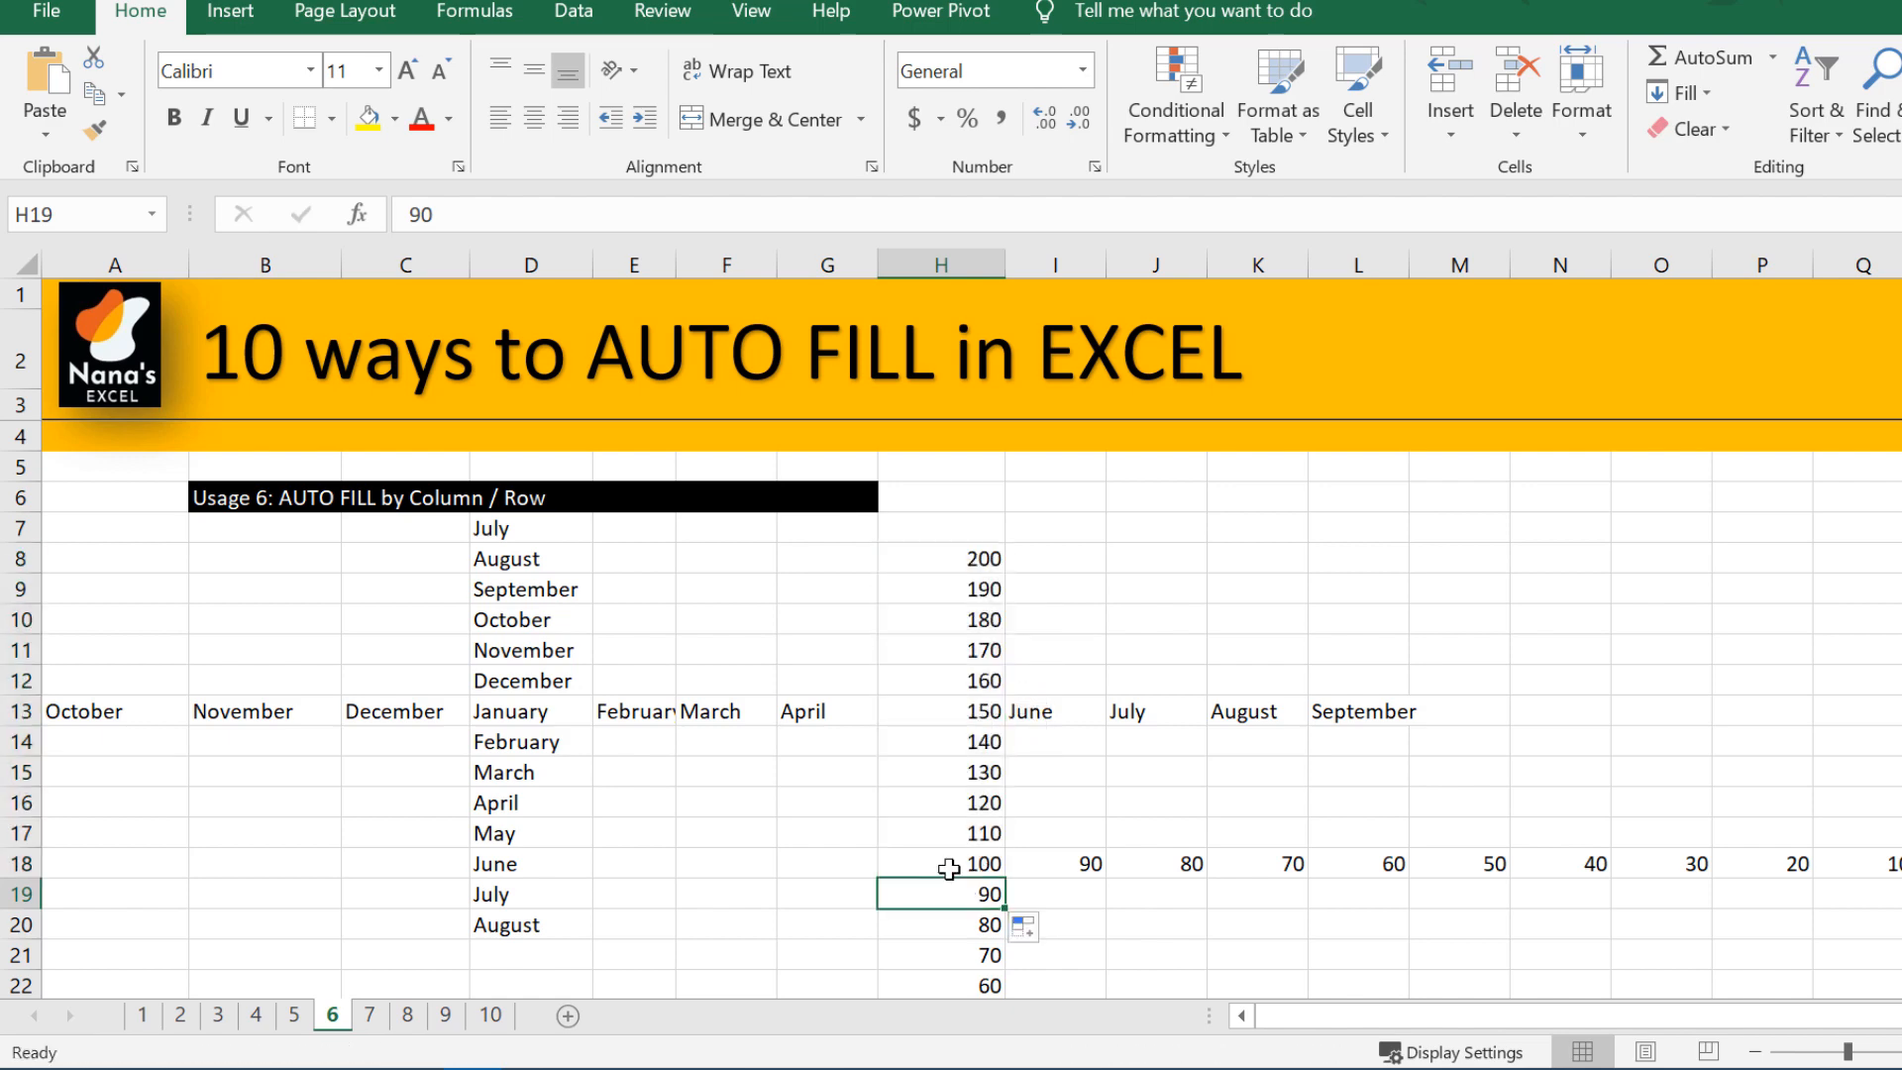
Enter 90 in G18 and fill the series from G18:H18 leftward along row 18 to column A
click(848, 862)
text(90)
drag(946, 864, 849, 863)
drag(1006, 878, 100, 907)
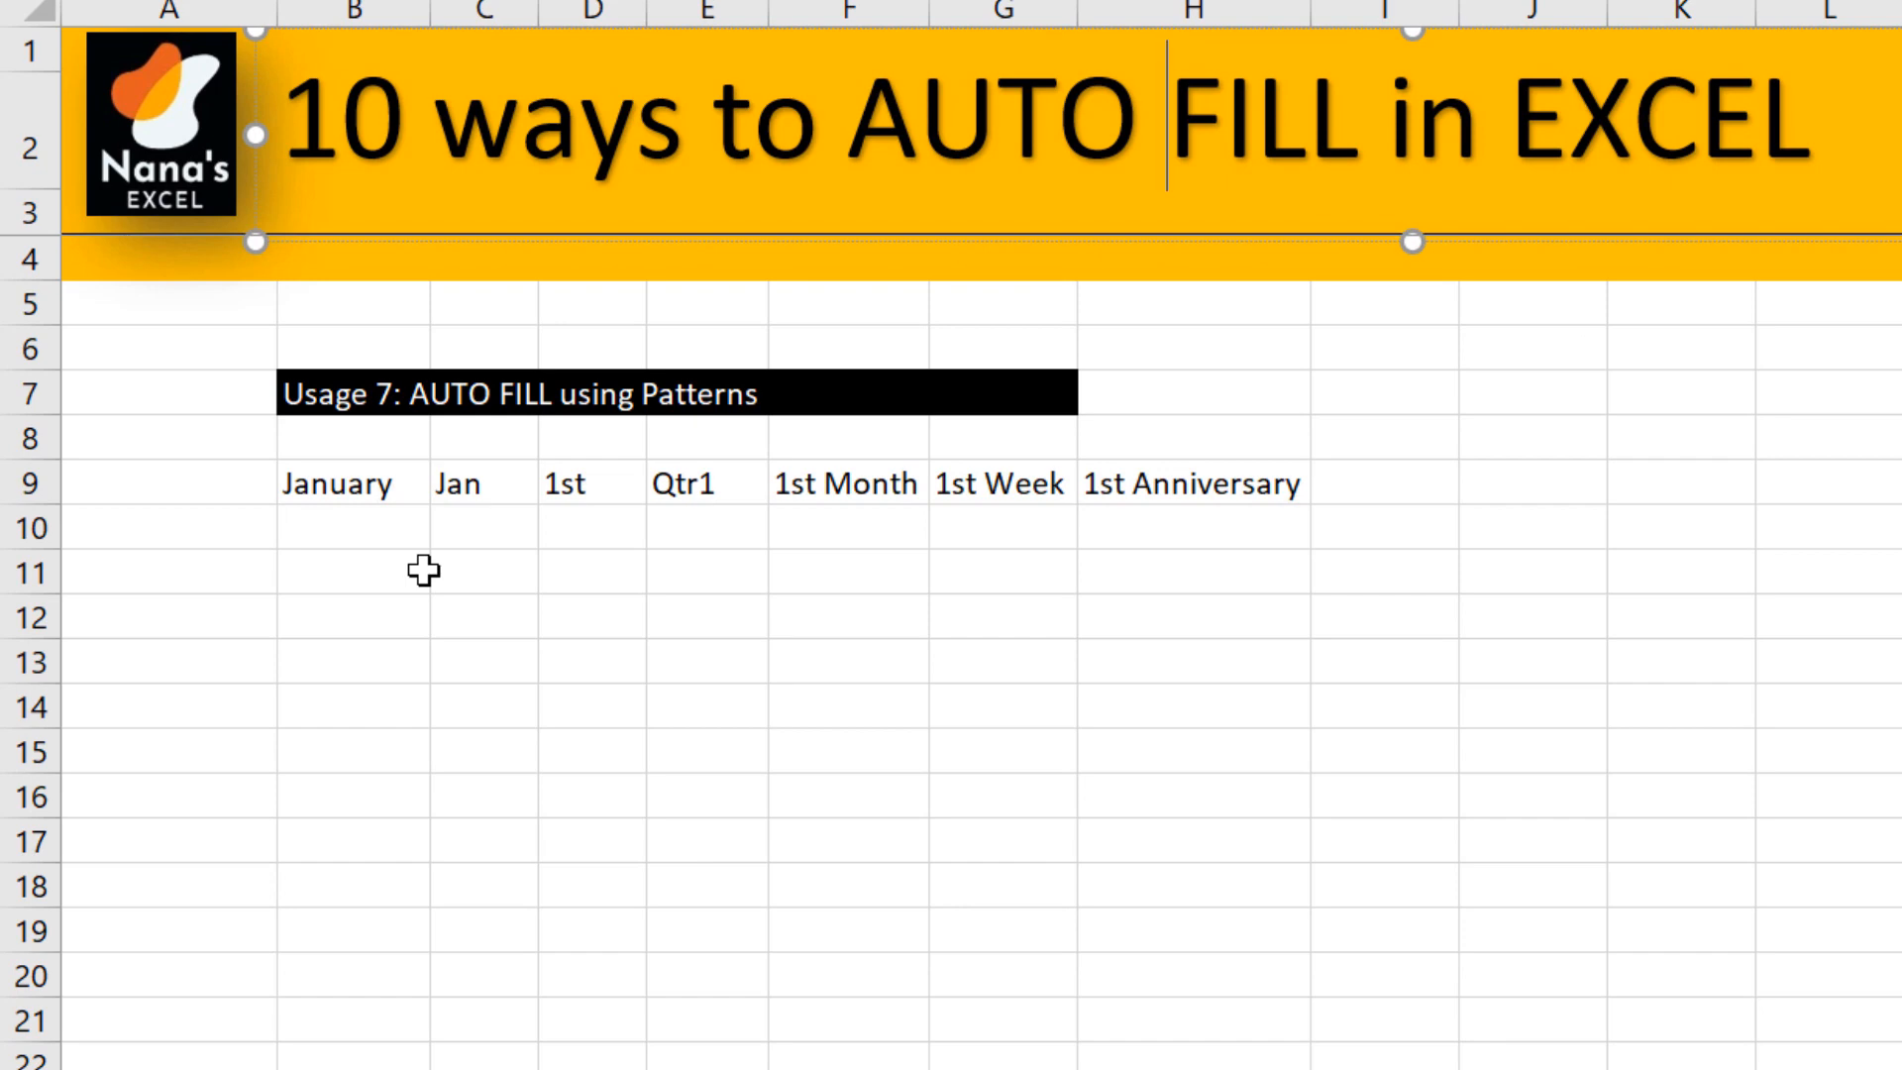
On sheet 7, fill January from B9 down to B18 and Jan from C9 down to C17
click(367, 486)
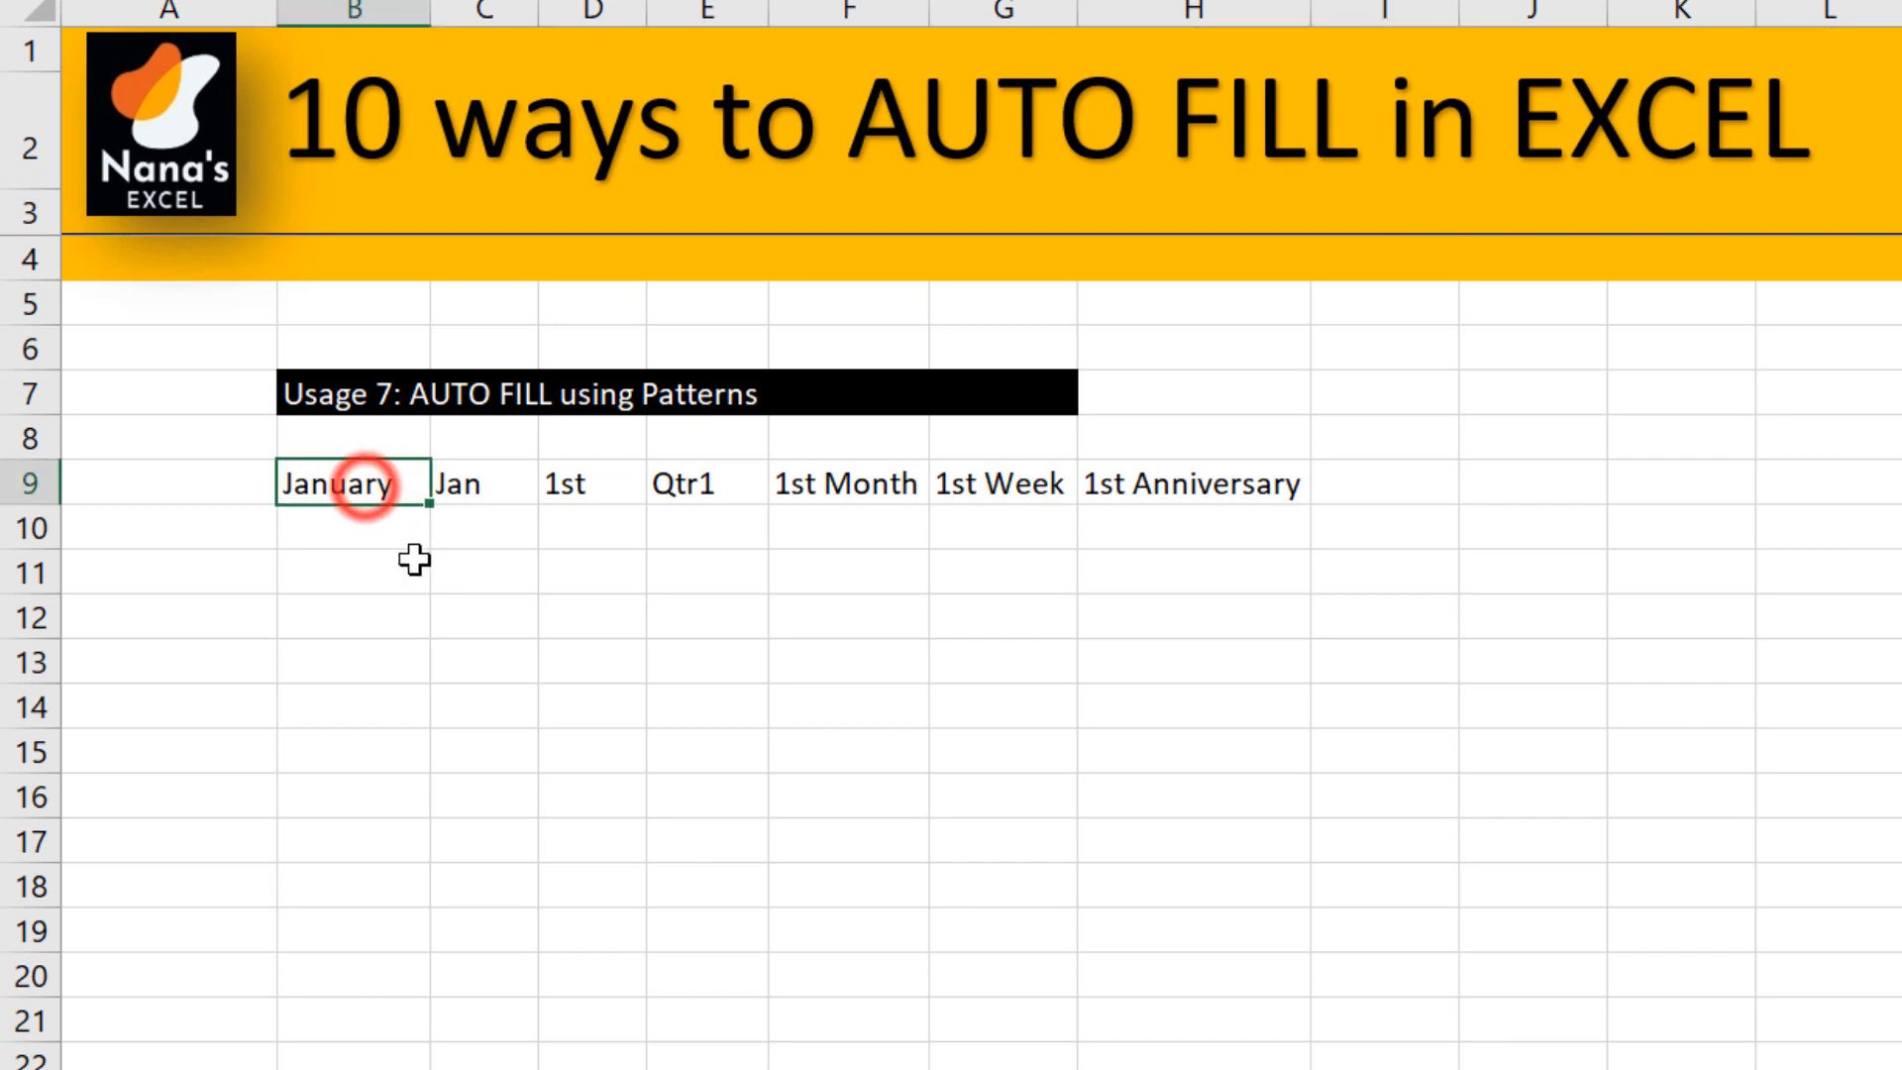
drag(426, 509, 401, 908)
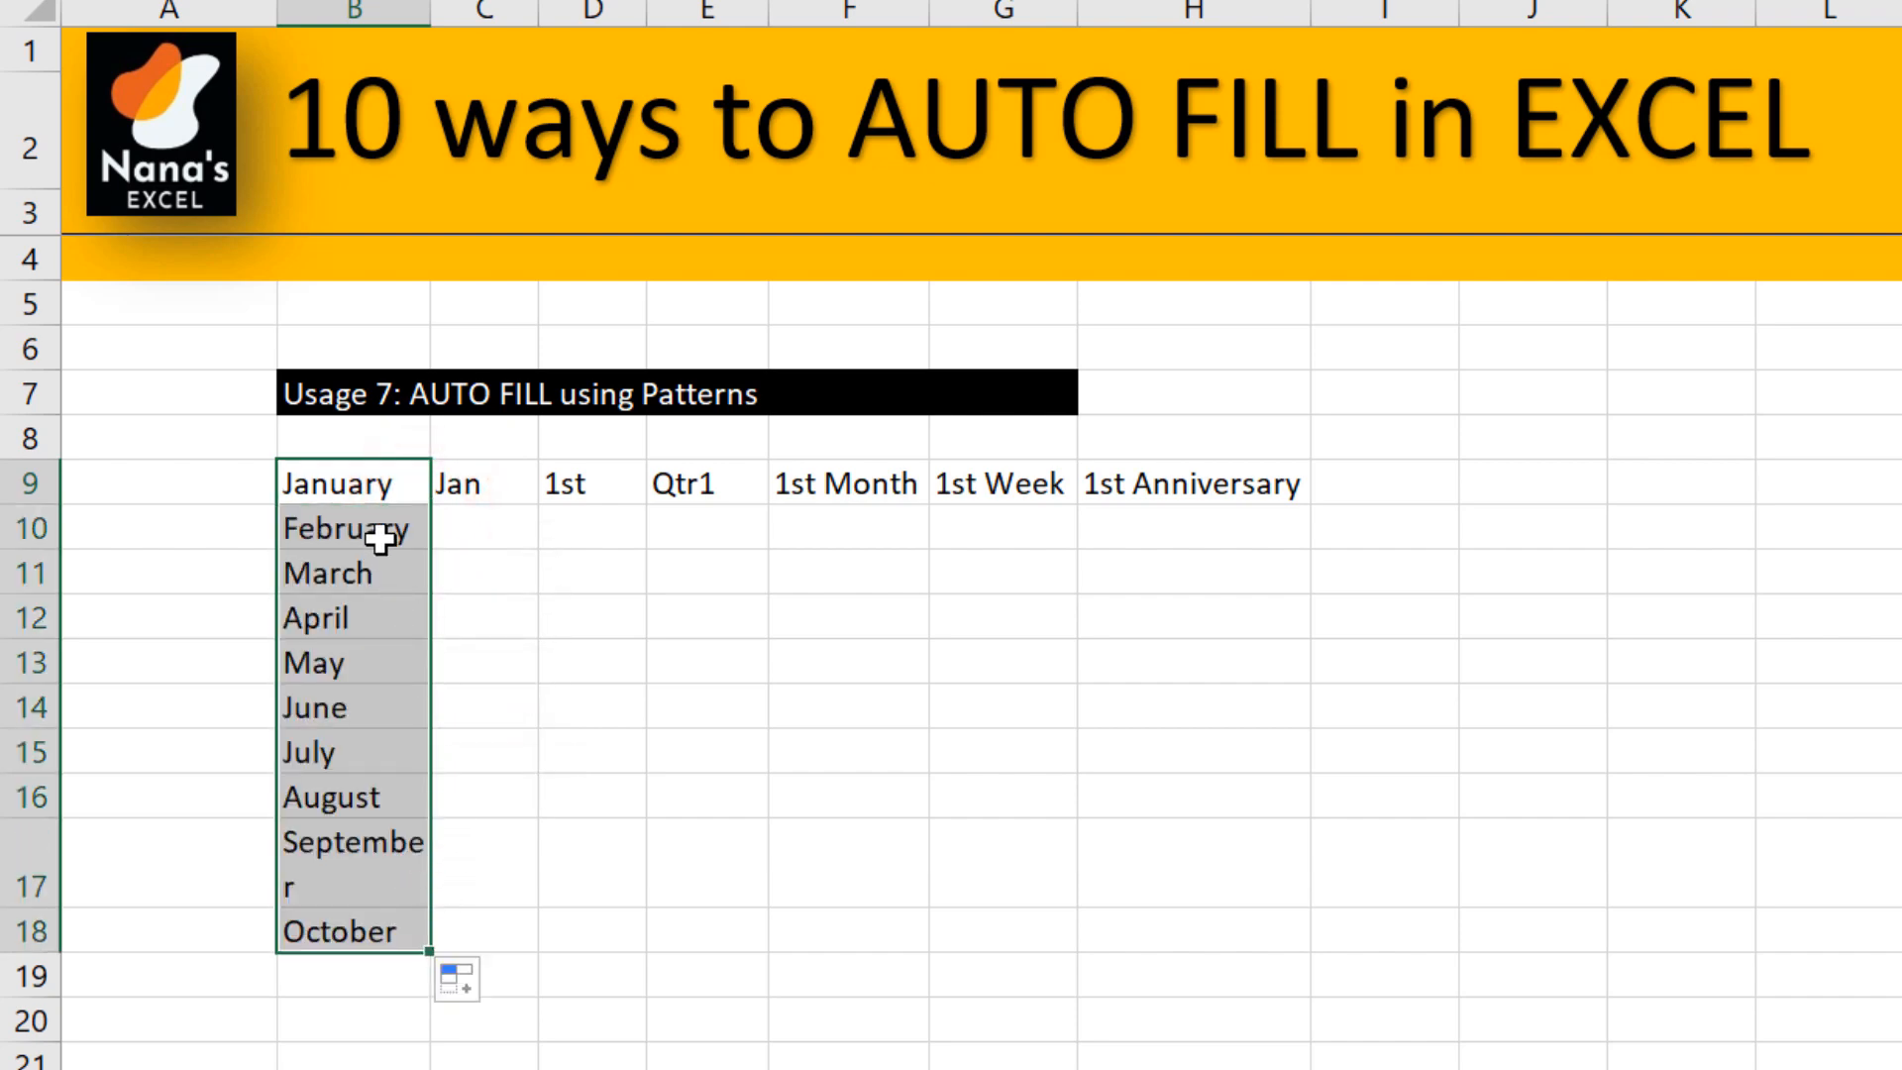
click(490, 491)
drag(540, 509, 535, 897)
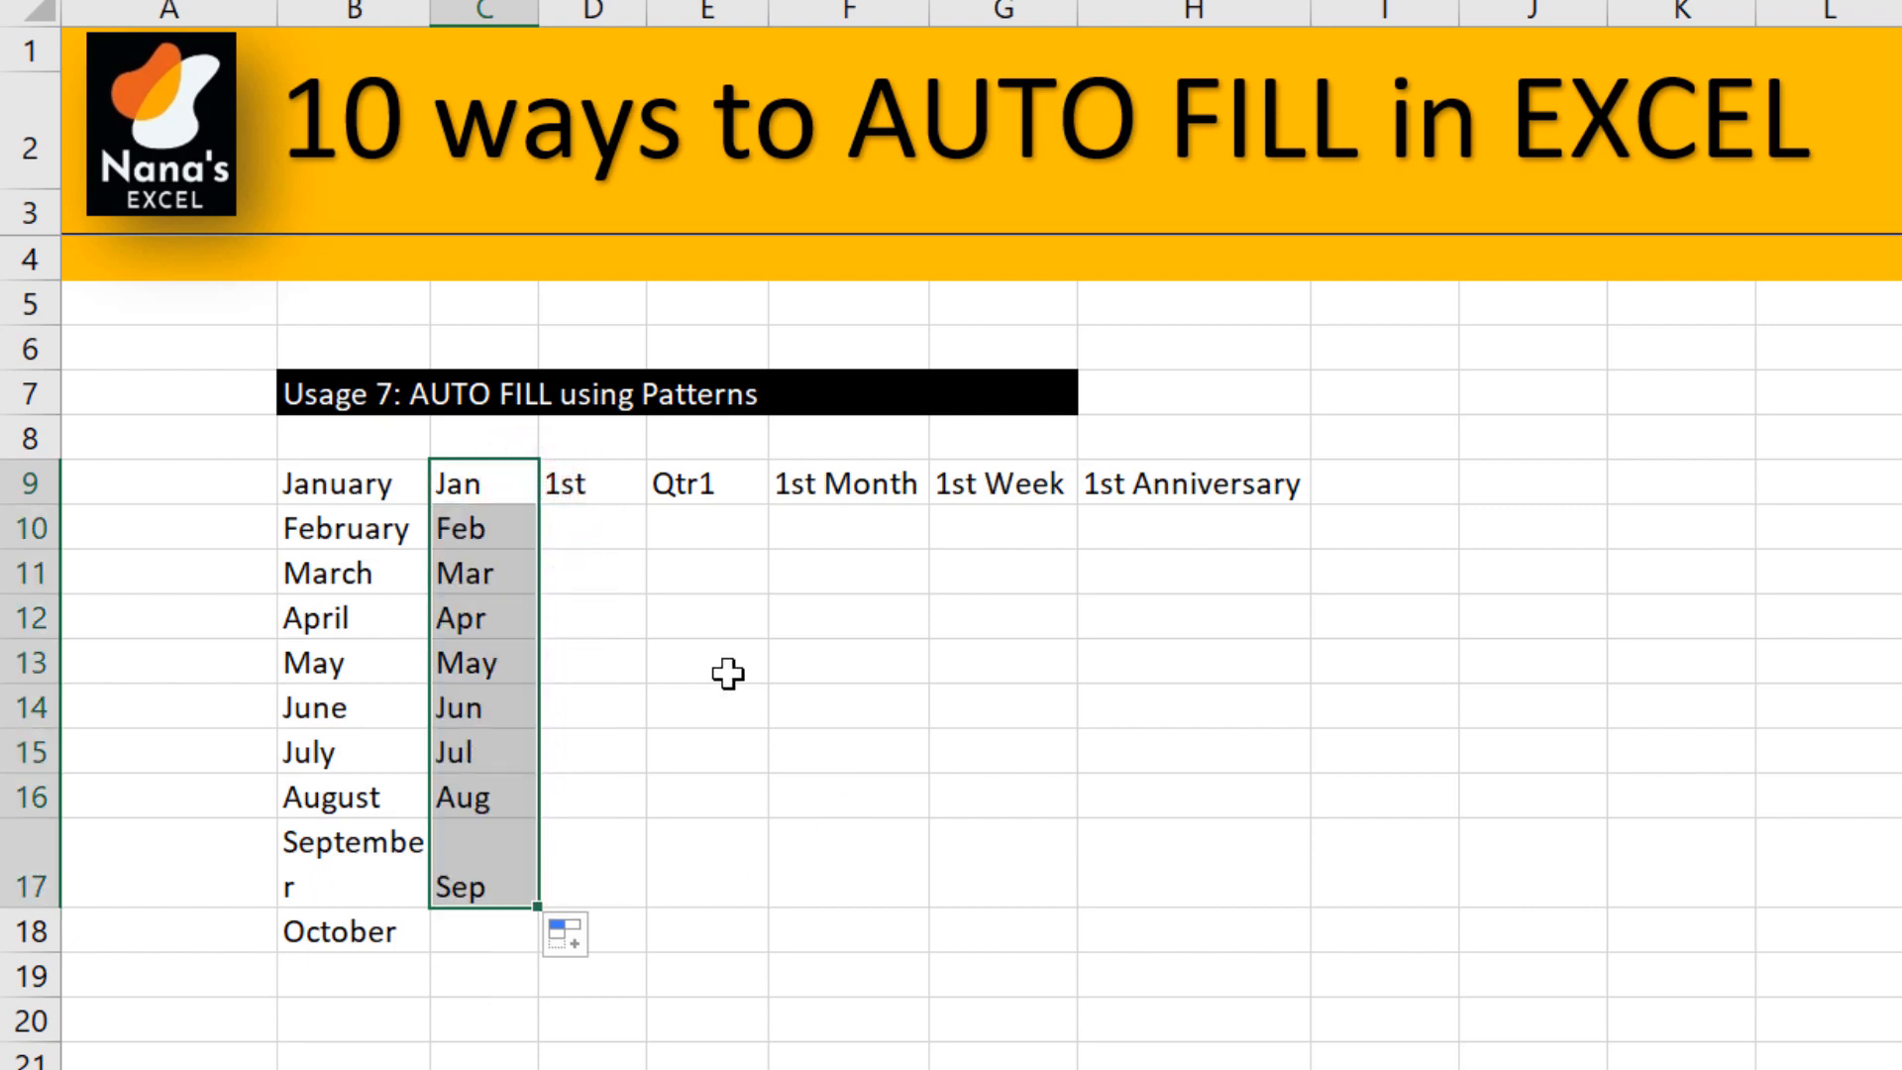
Fill the 1st pattern from D9 down to D17 and the Qtr1 pattern from E9 down to E17
click(624, 491)
drag(653, 503, 620, 897)
click(734, 493)
drag(768, 503, 772, 927)
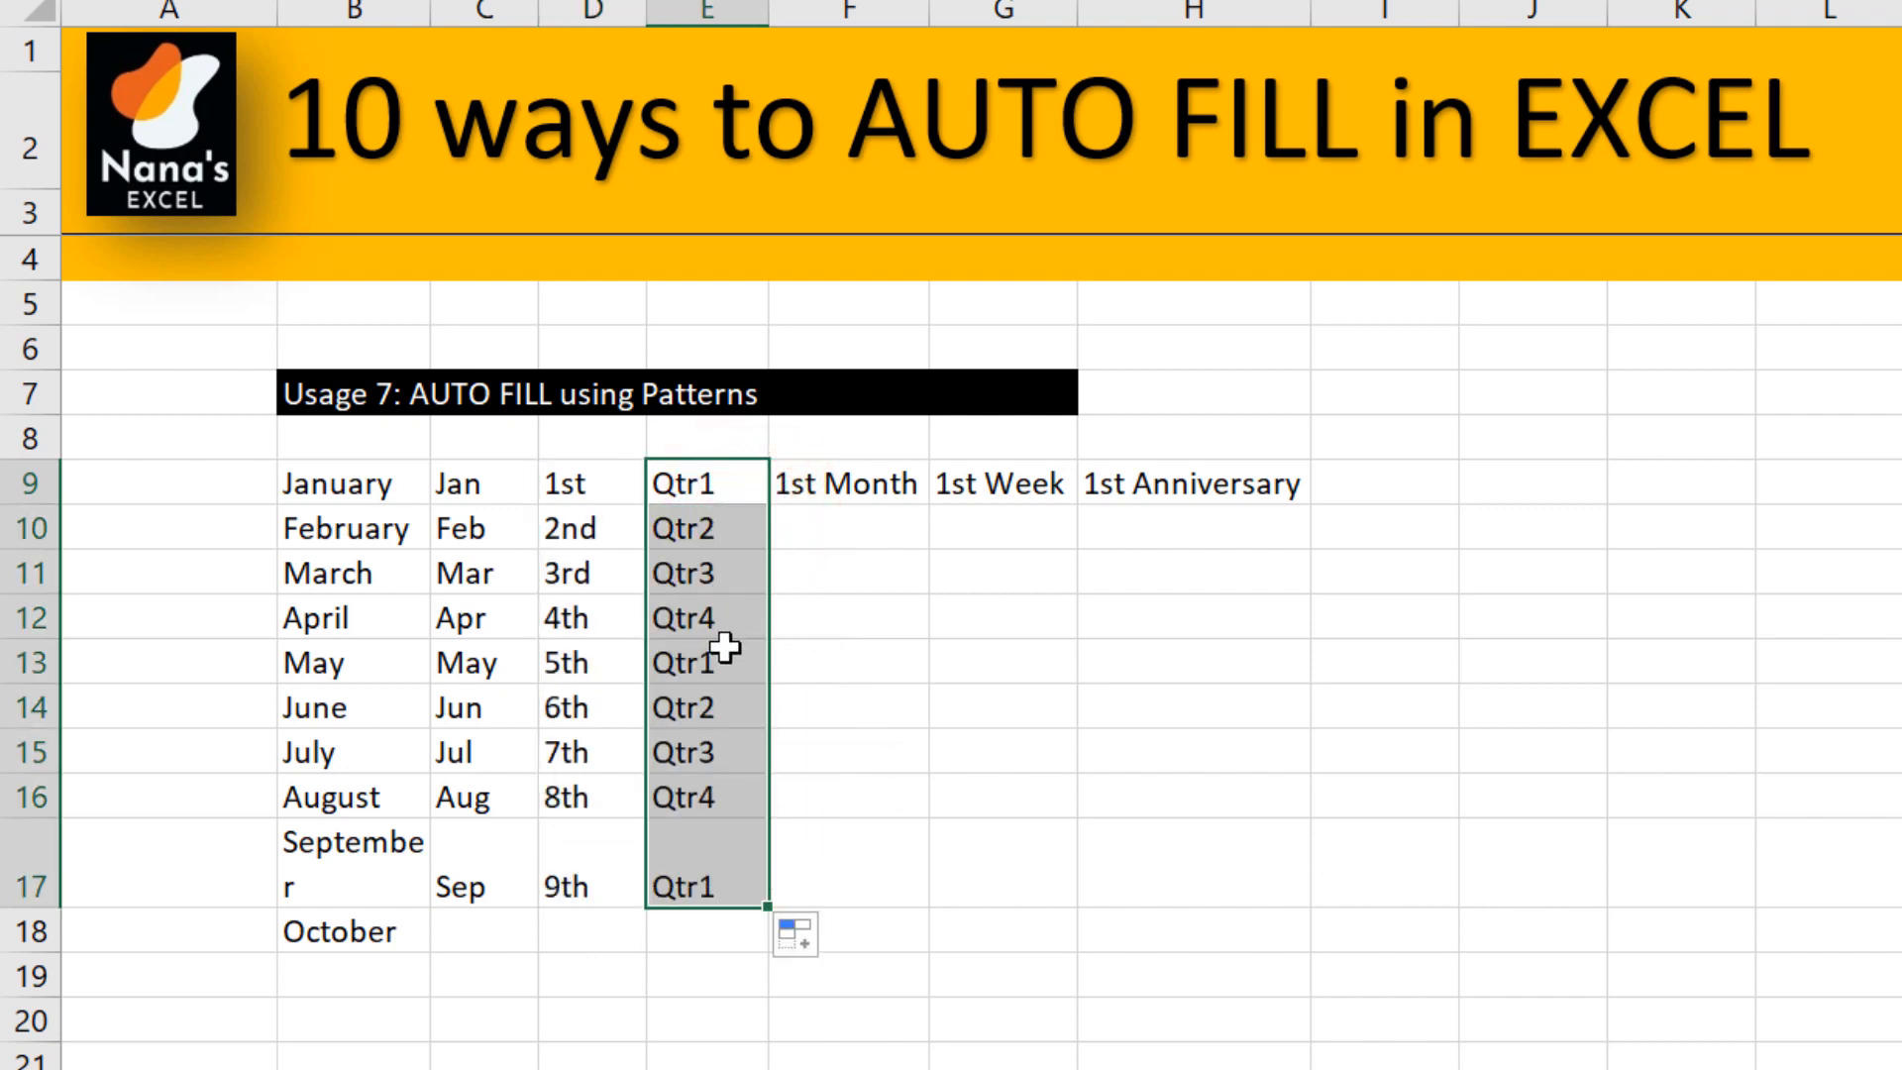
click(729, 618)
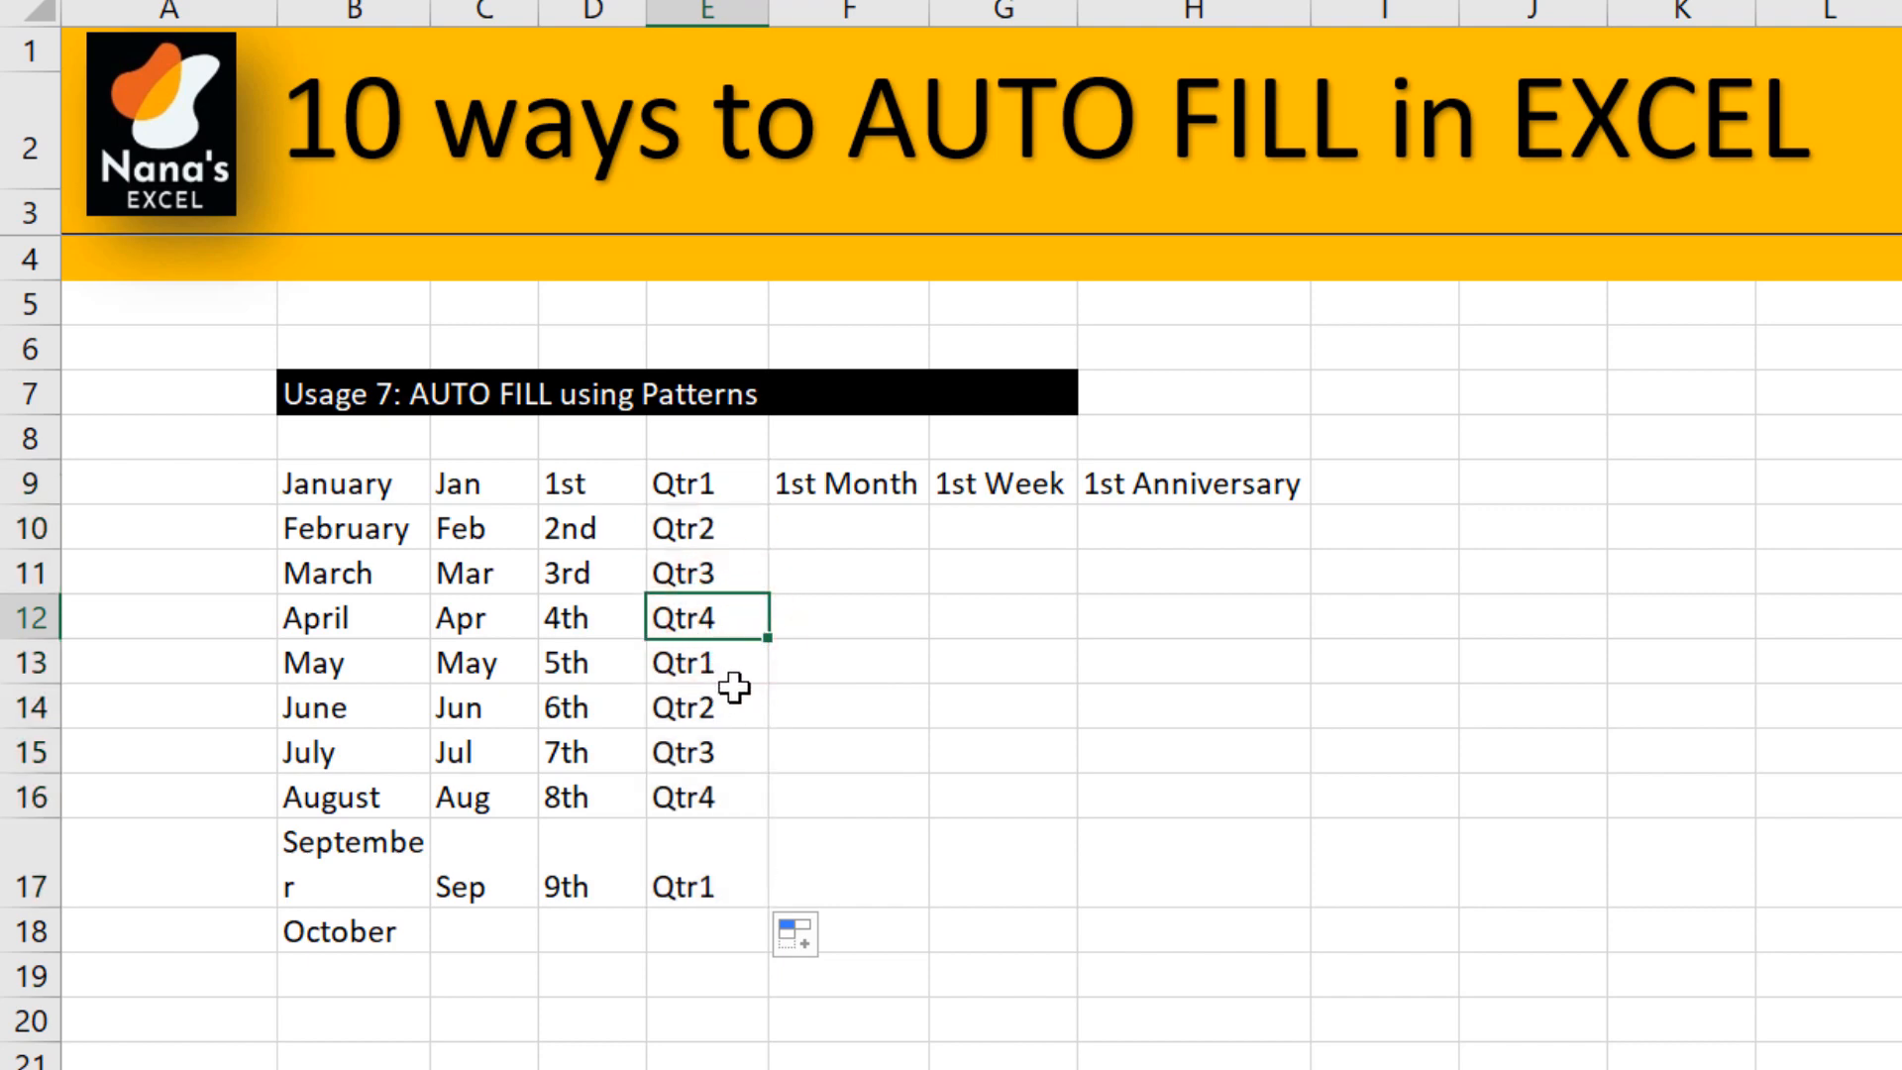
Fill the 1st Month, 1st Week and 1st Anniversary patterns in F9:H9 down their columns together
click(925, 503)
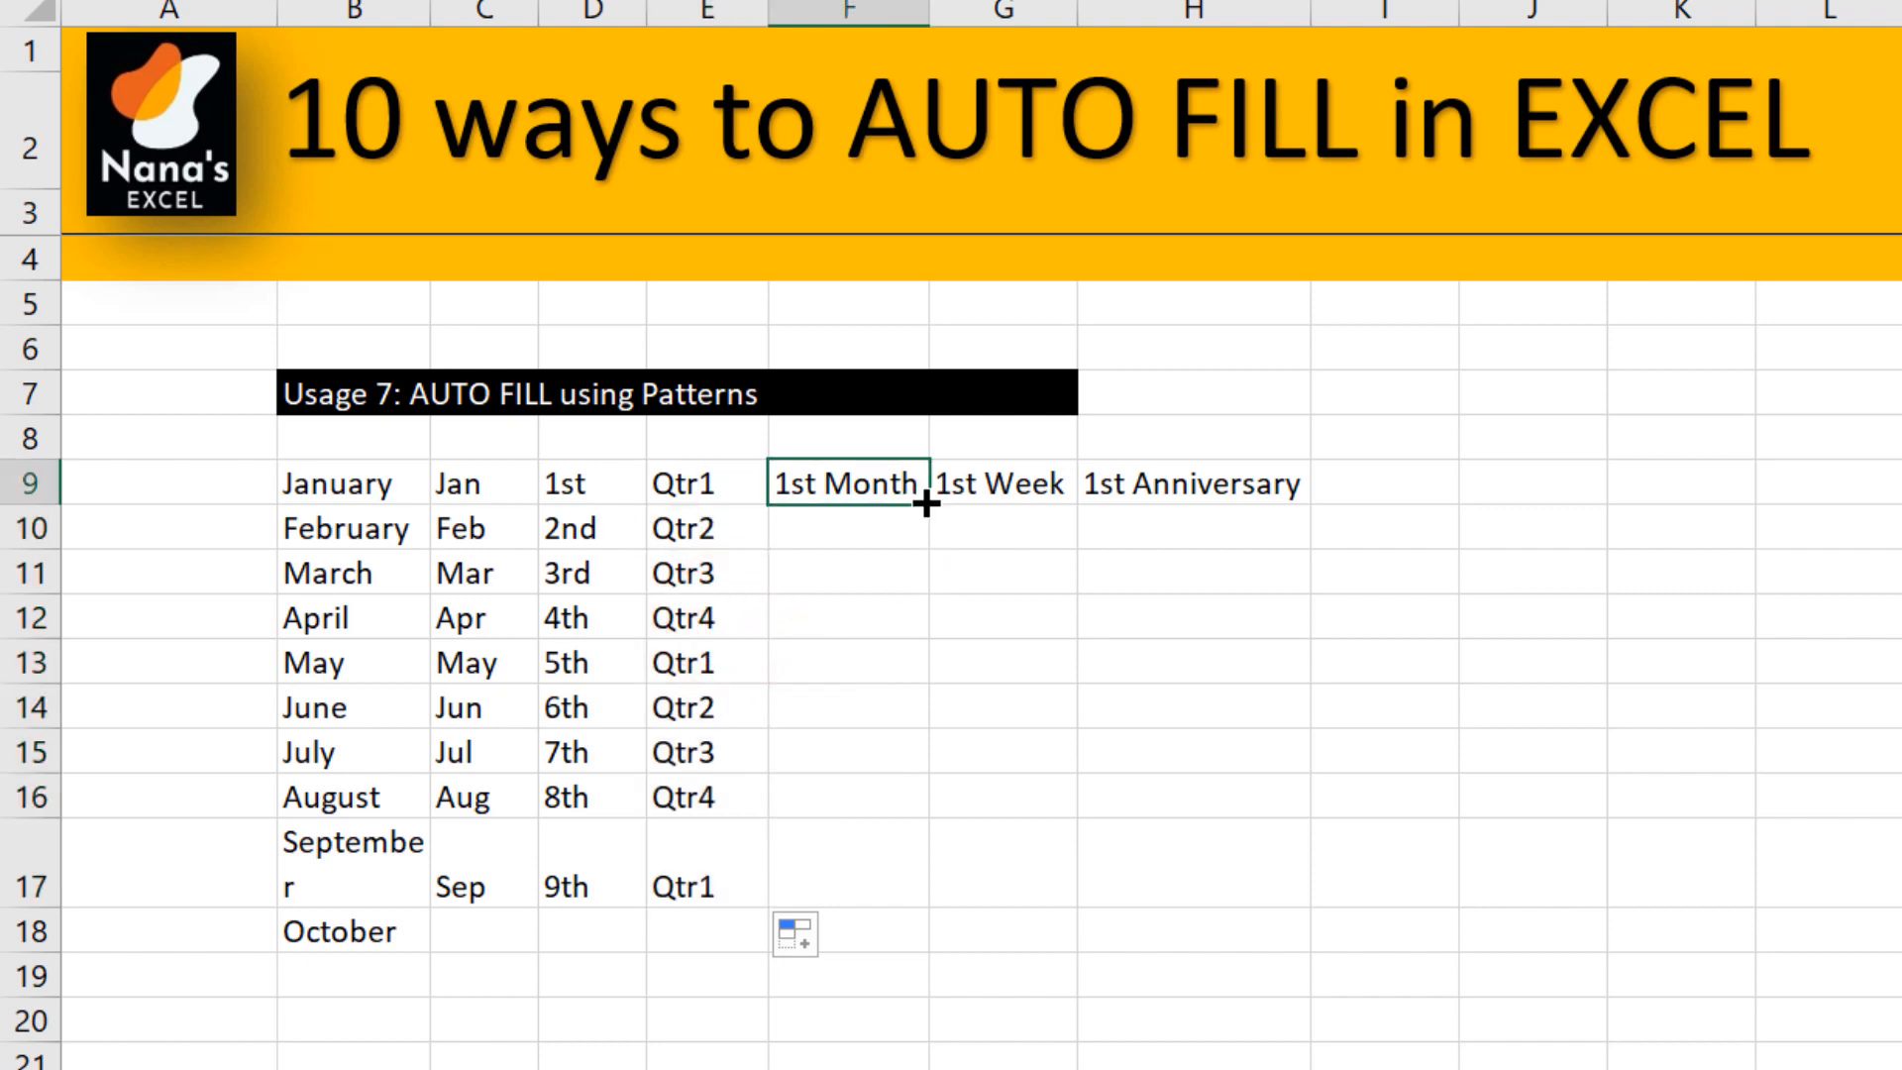
drag(878, 496, 1312, 505)
drag(1308, 522, 1239, 908)
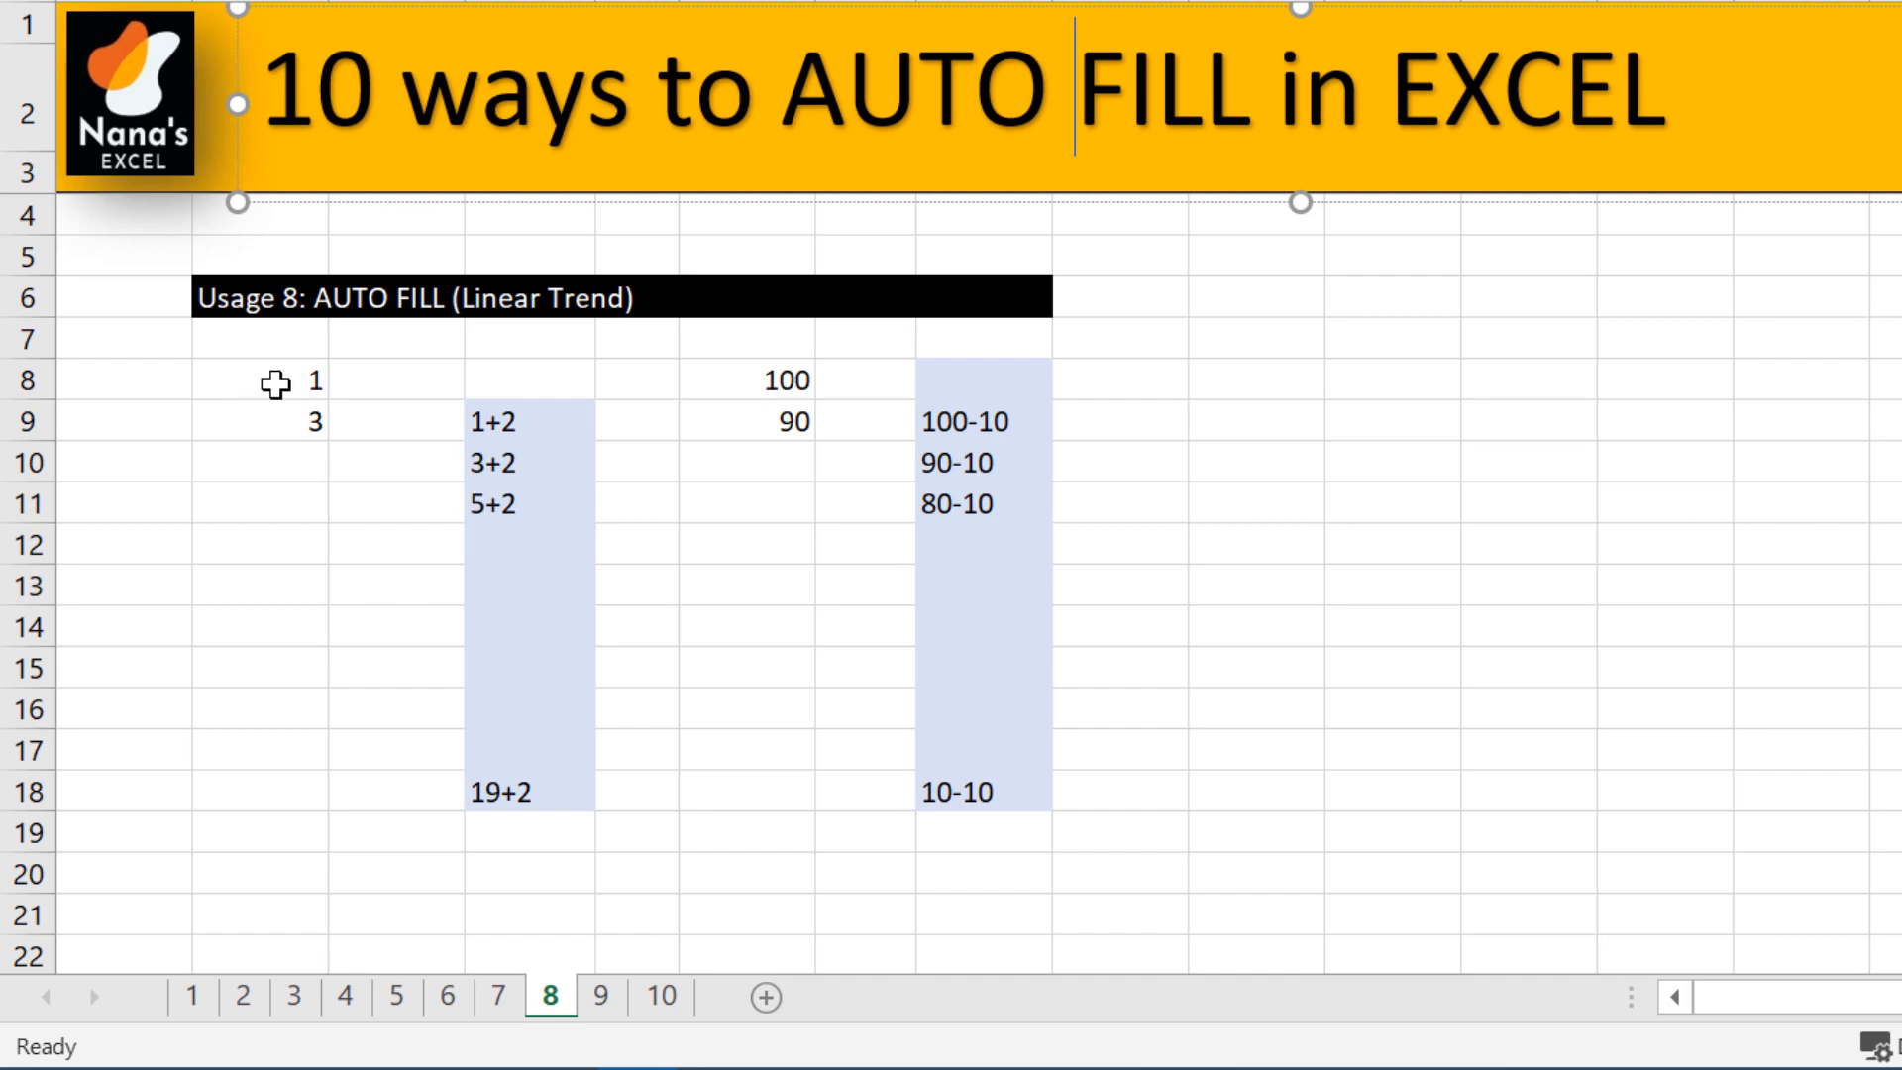
On sheet 8, select the starting values of the increasing linear trend in B8 and B9 one after the other
click(275, 384)
click(265, 423)
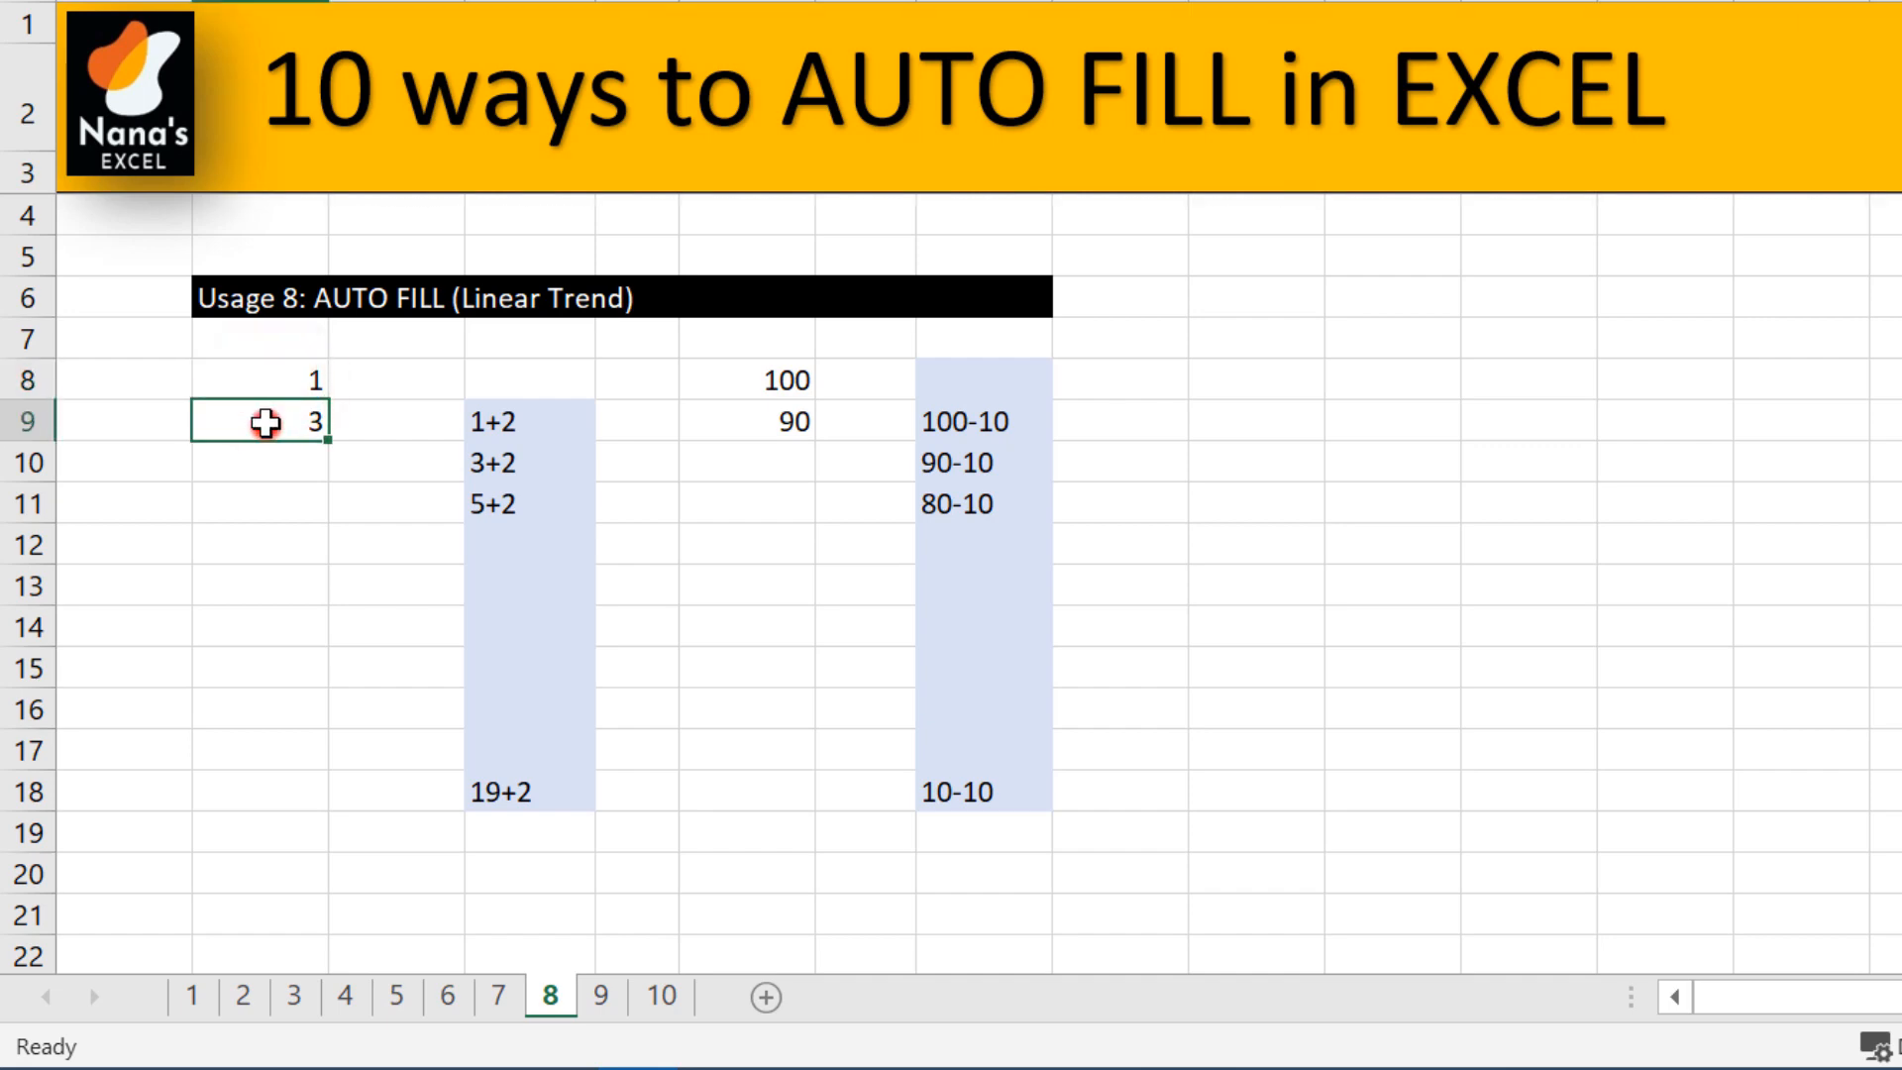